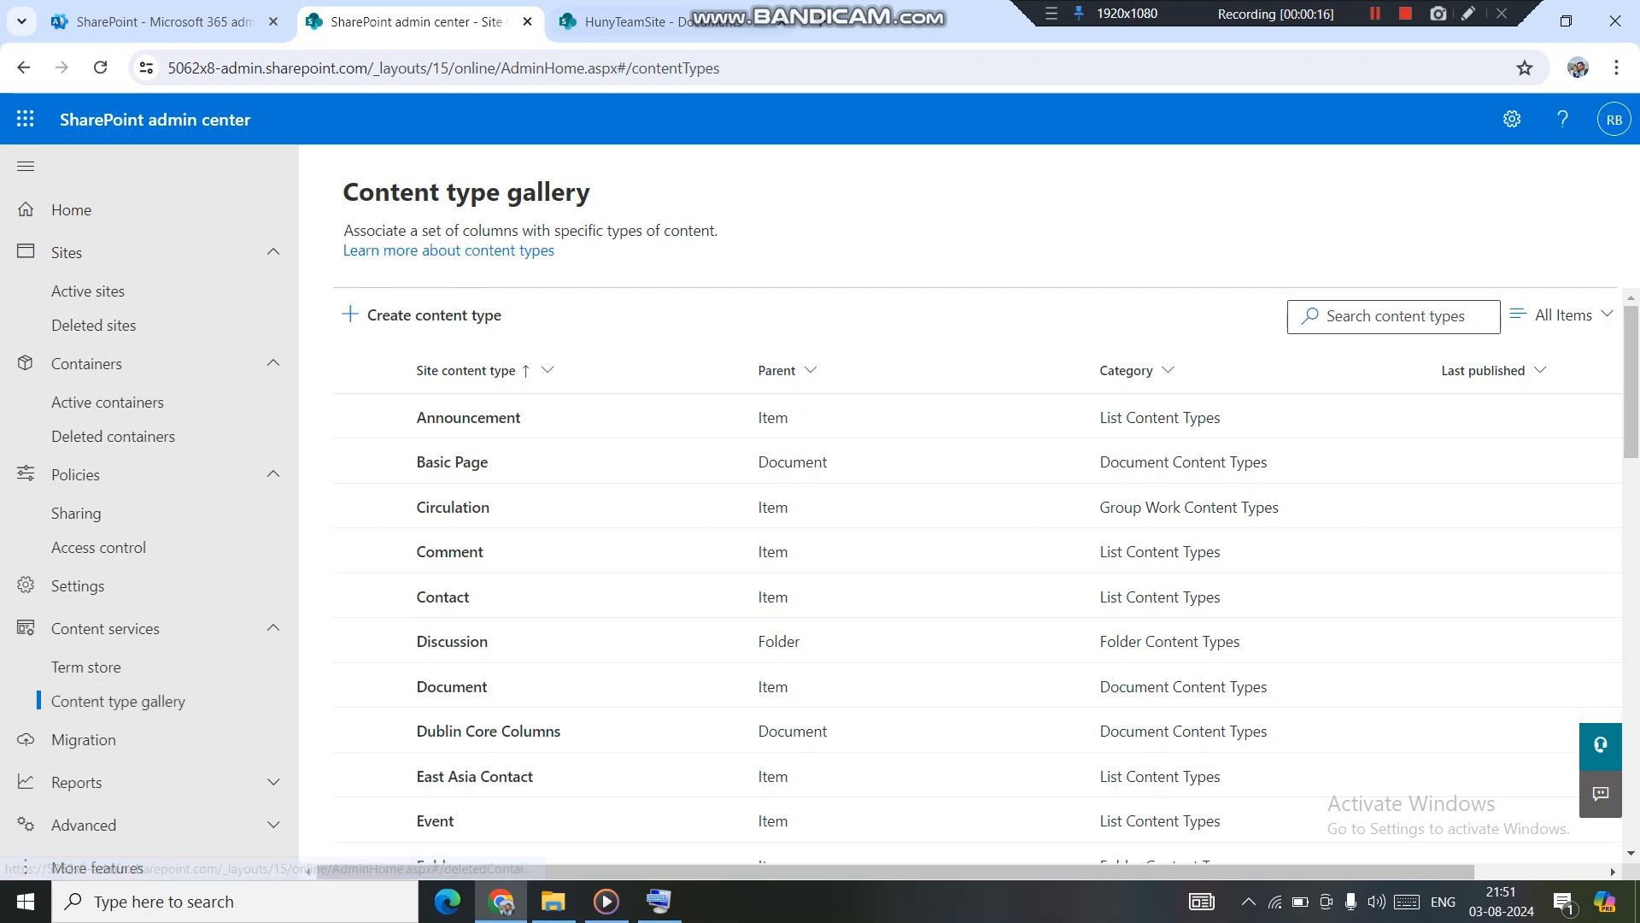
# Step: Look over the HunyTeamSite Documents library and its site address, and return to the admin center's content type gallery
pyautogui.click(663, 22)
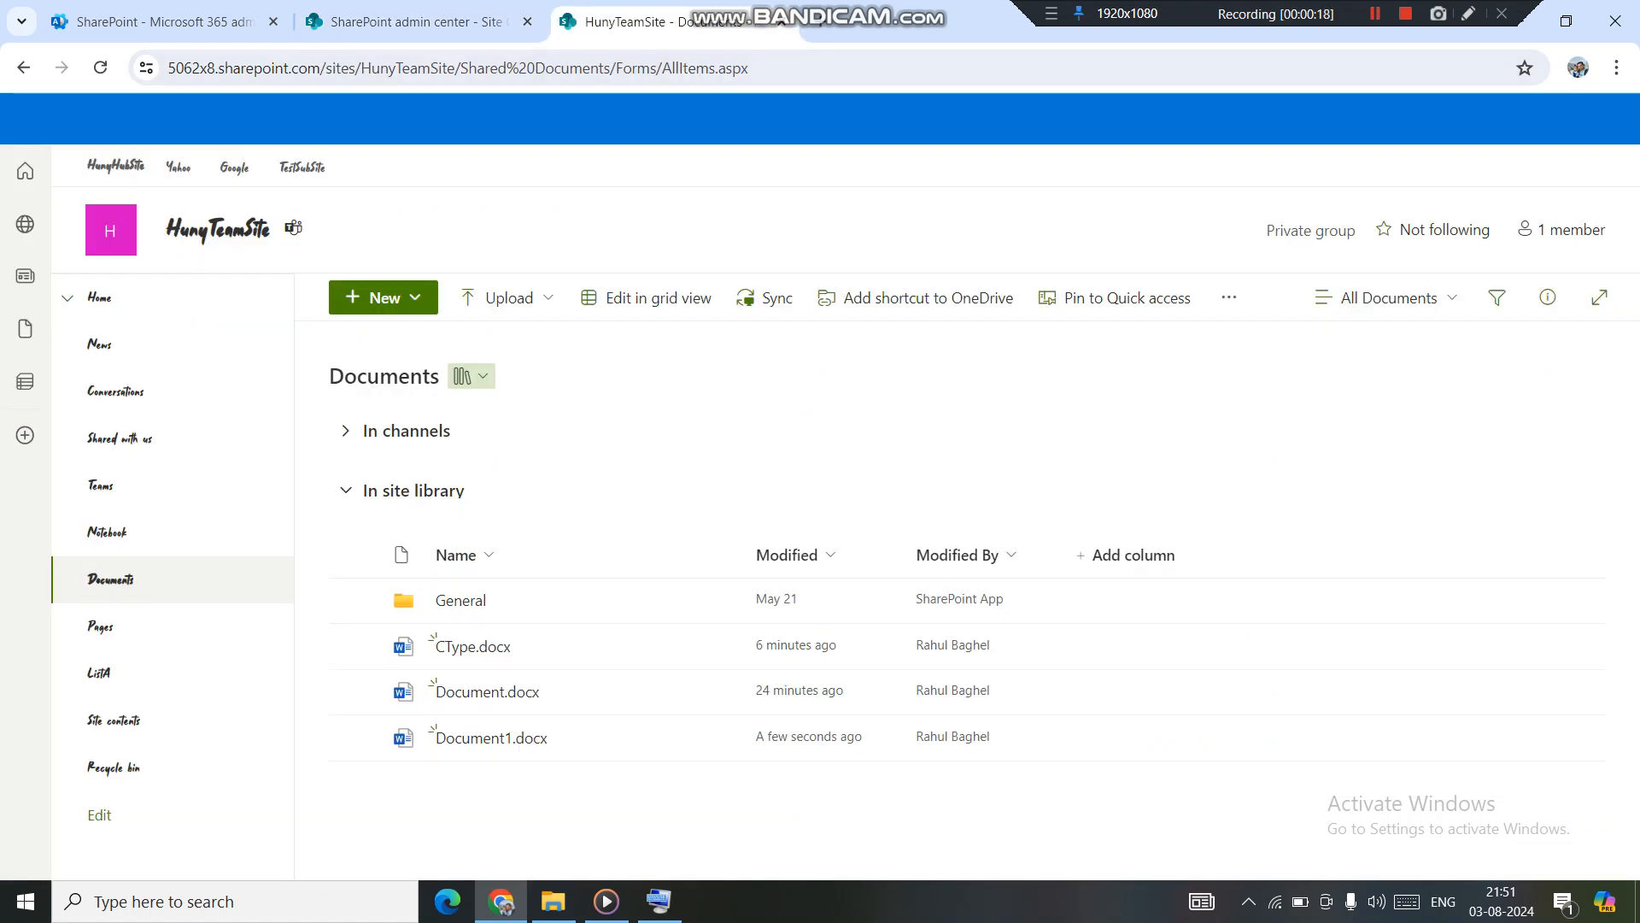
pyautogui.moveTo(360, 68); pyautogui.dragTo(748, 68)
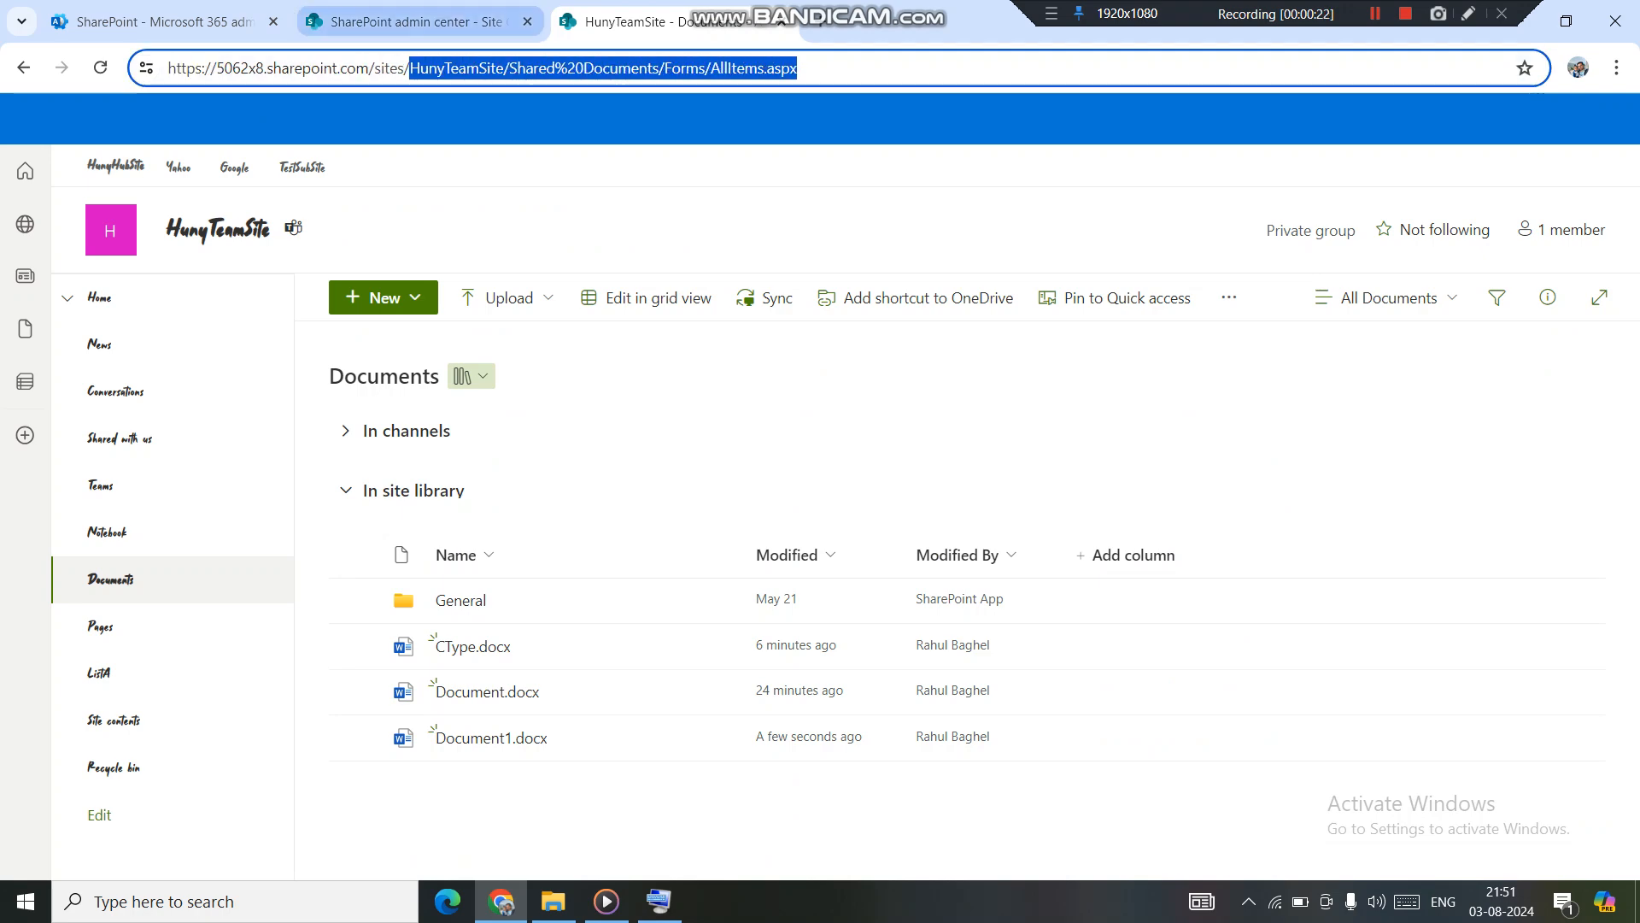
pyautogui.click(401, 21)
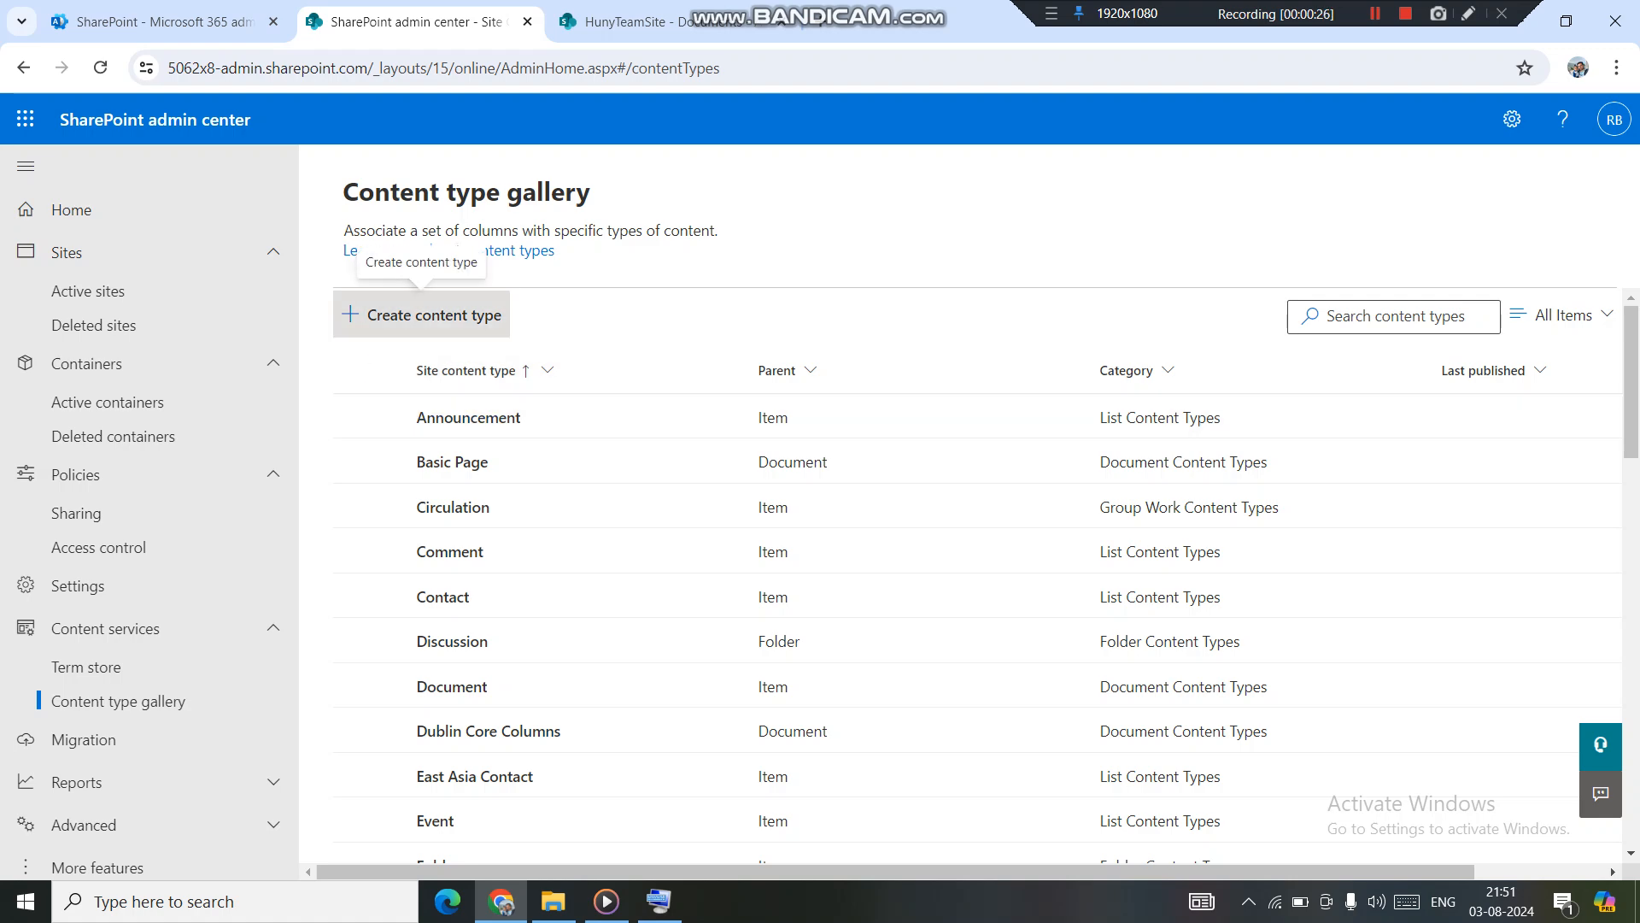
# Step: Start a new content type named TestCTADM in the existing category Custom Content Types
pyautogui.click(421, 314)
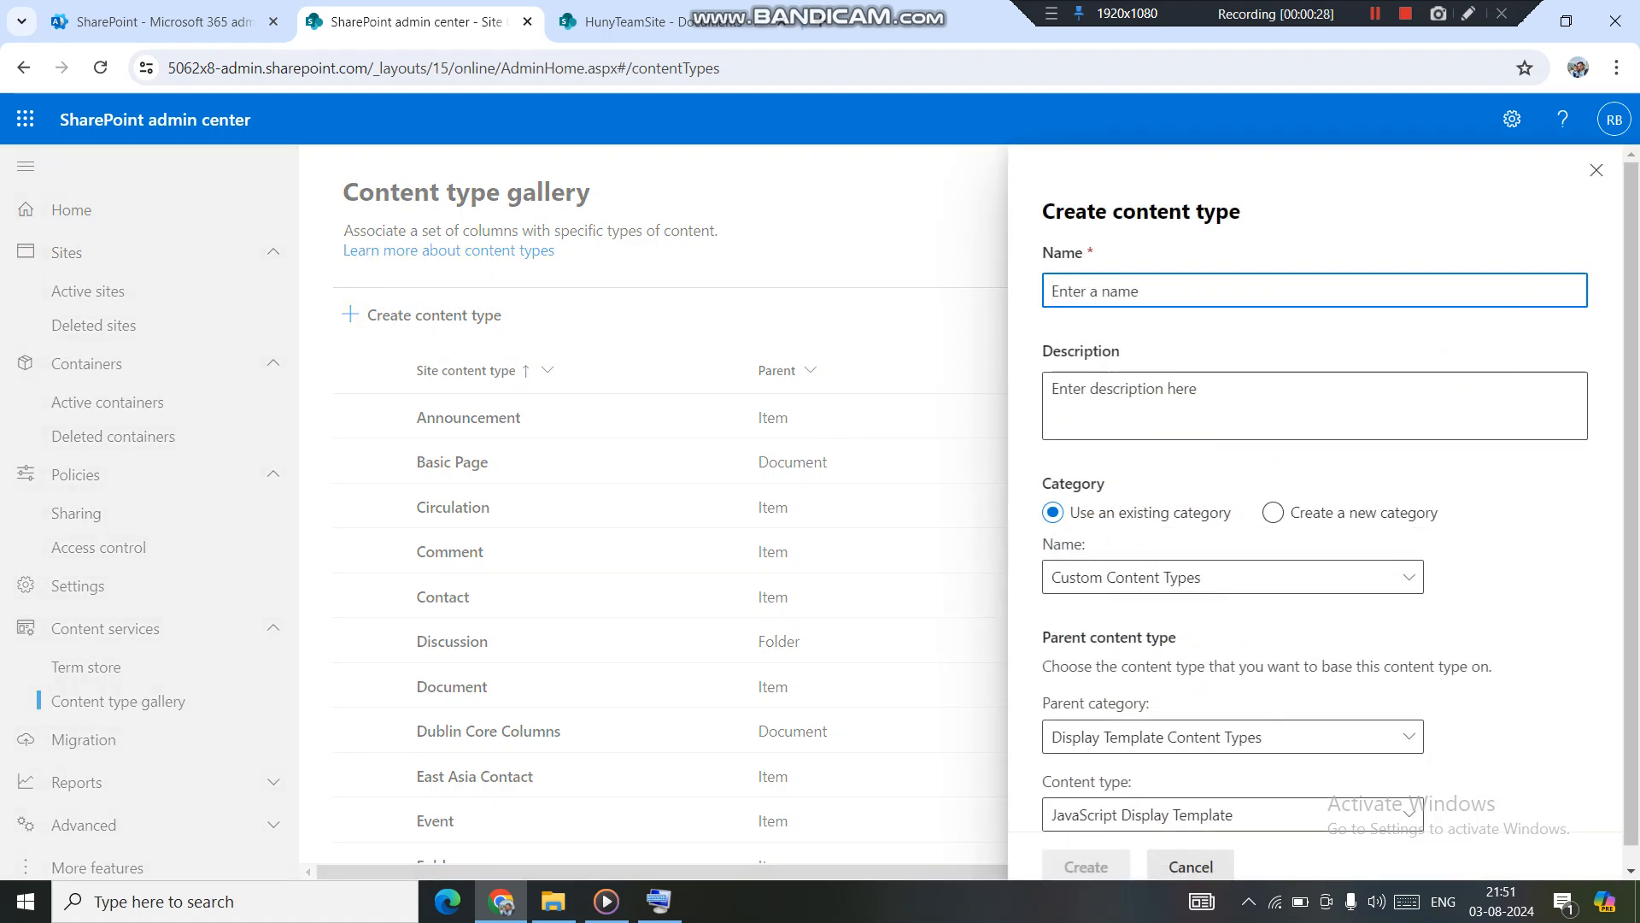
pyautogui.write('T')
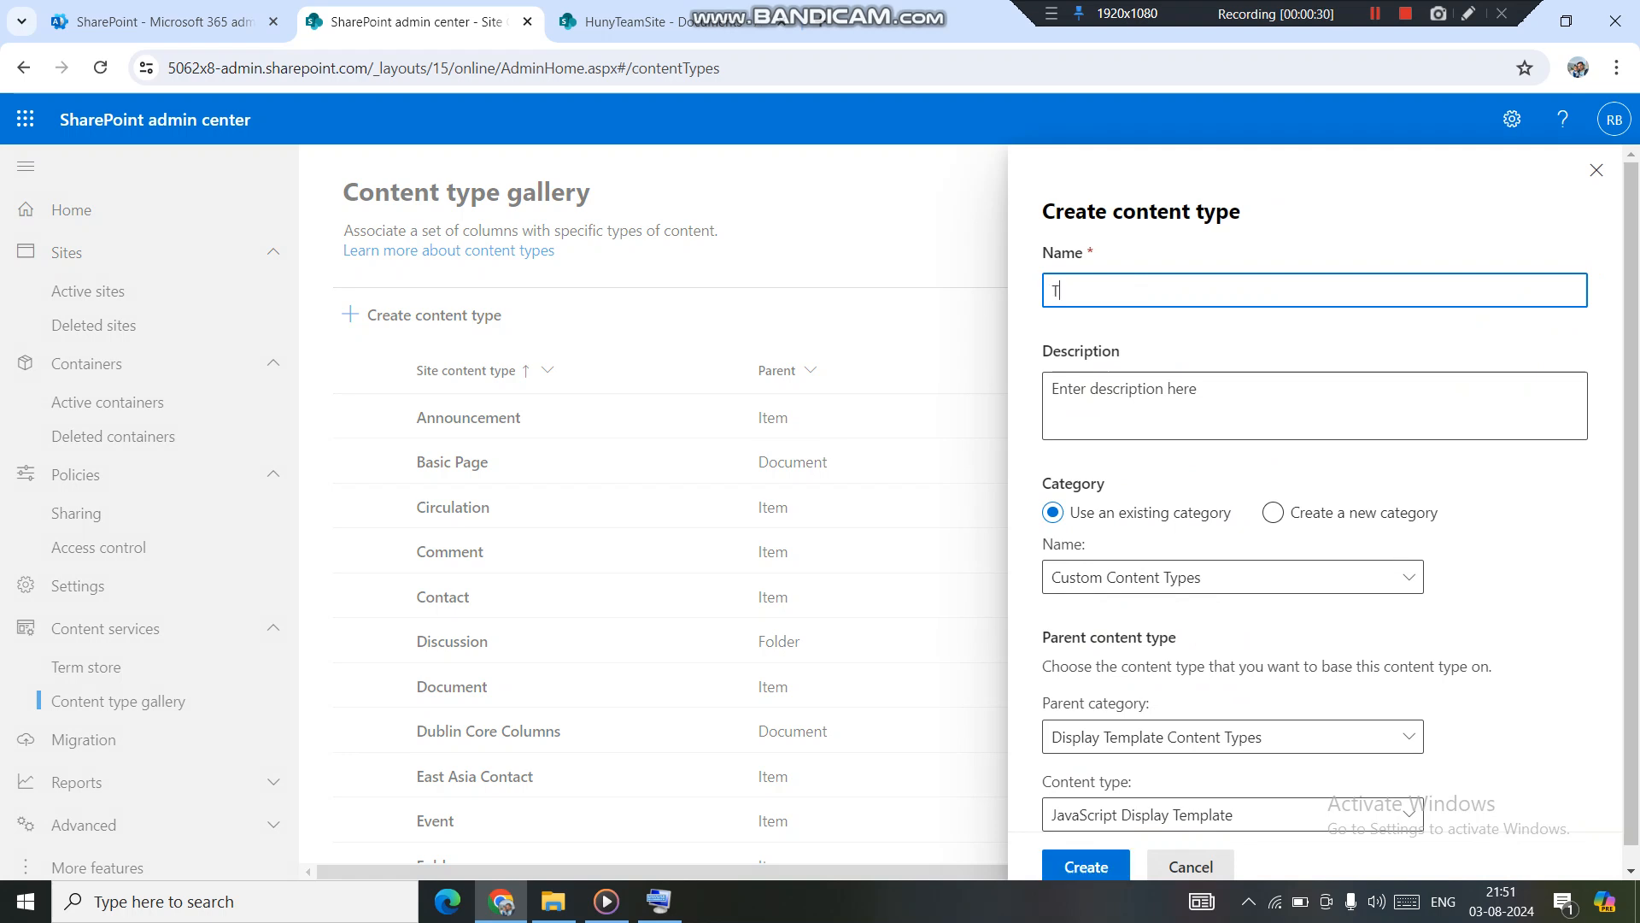
pyautogui.write('estCTADM')
pyautogui.click(1232, 577)
pyautogui.click(1127, 615)
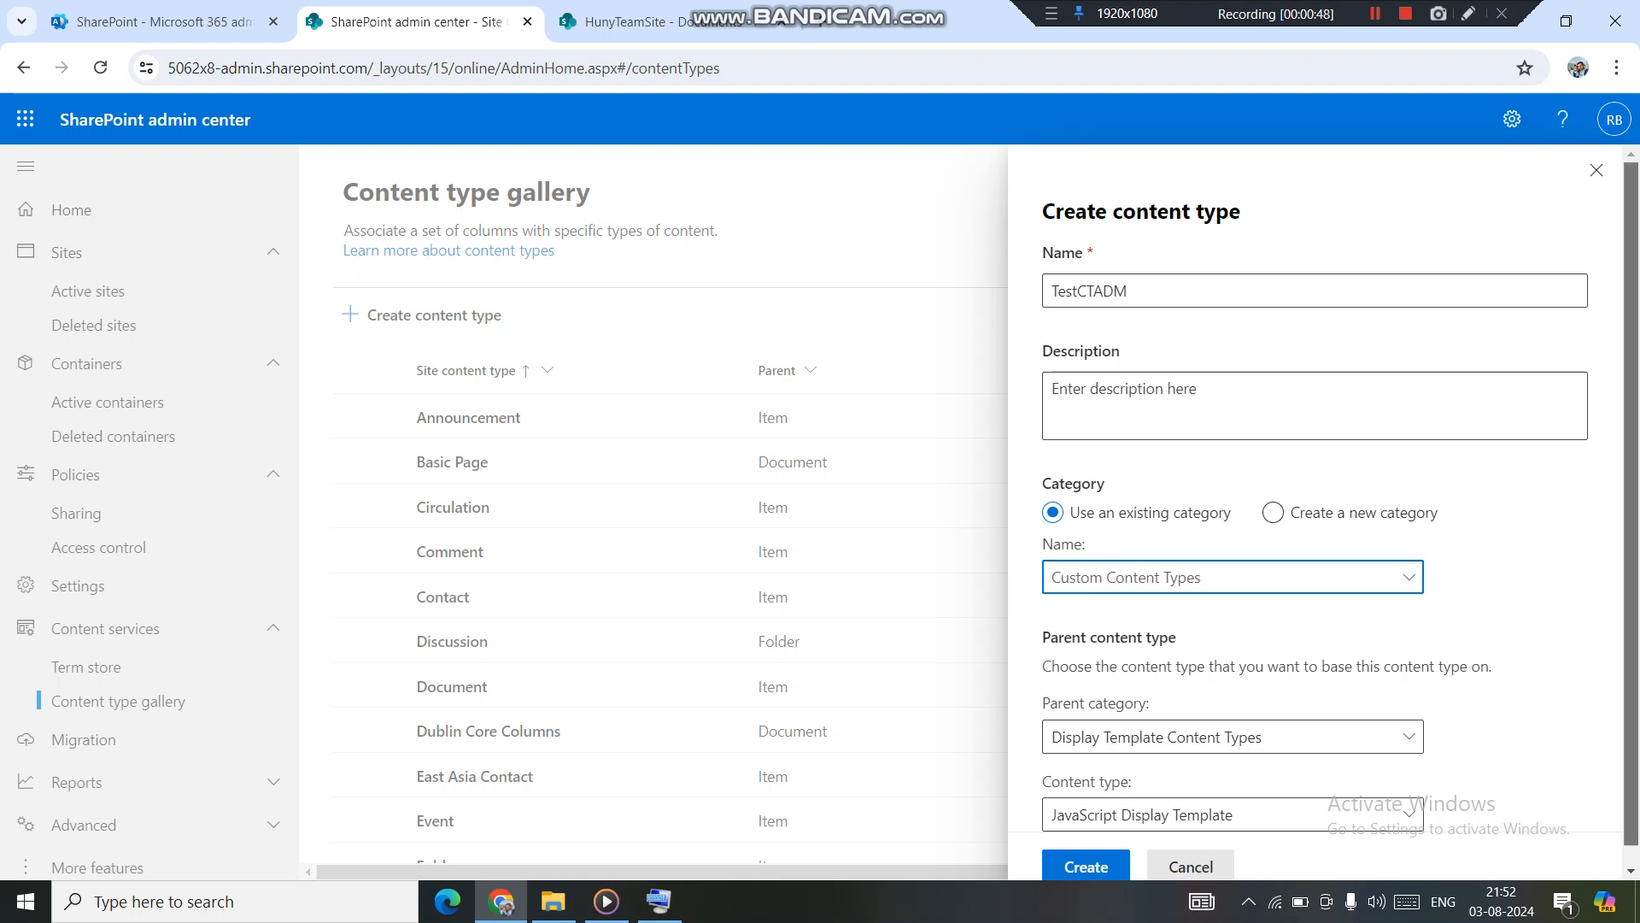
# Step: Base the content type on Document from the parent category Document Content Types and create it
pyautogui.scroll(-1, 1316, 512)
pyautogui.click(1233, 717)
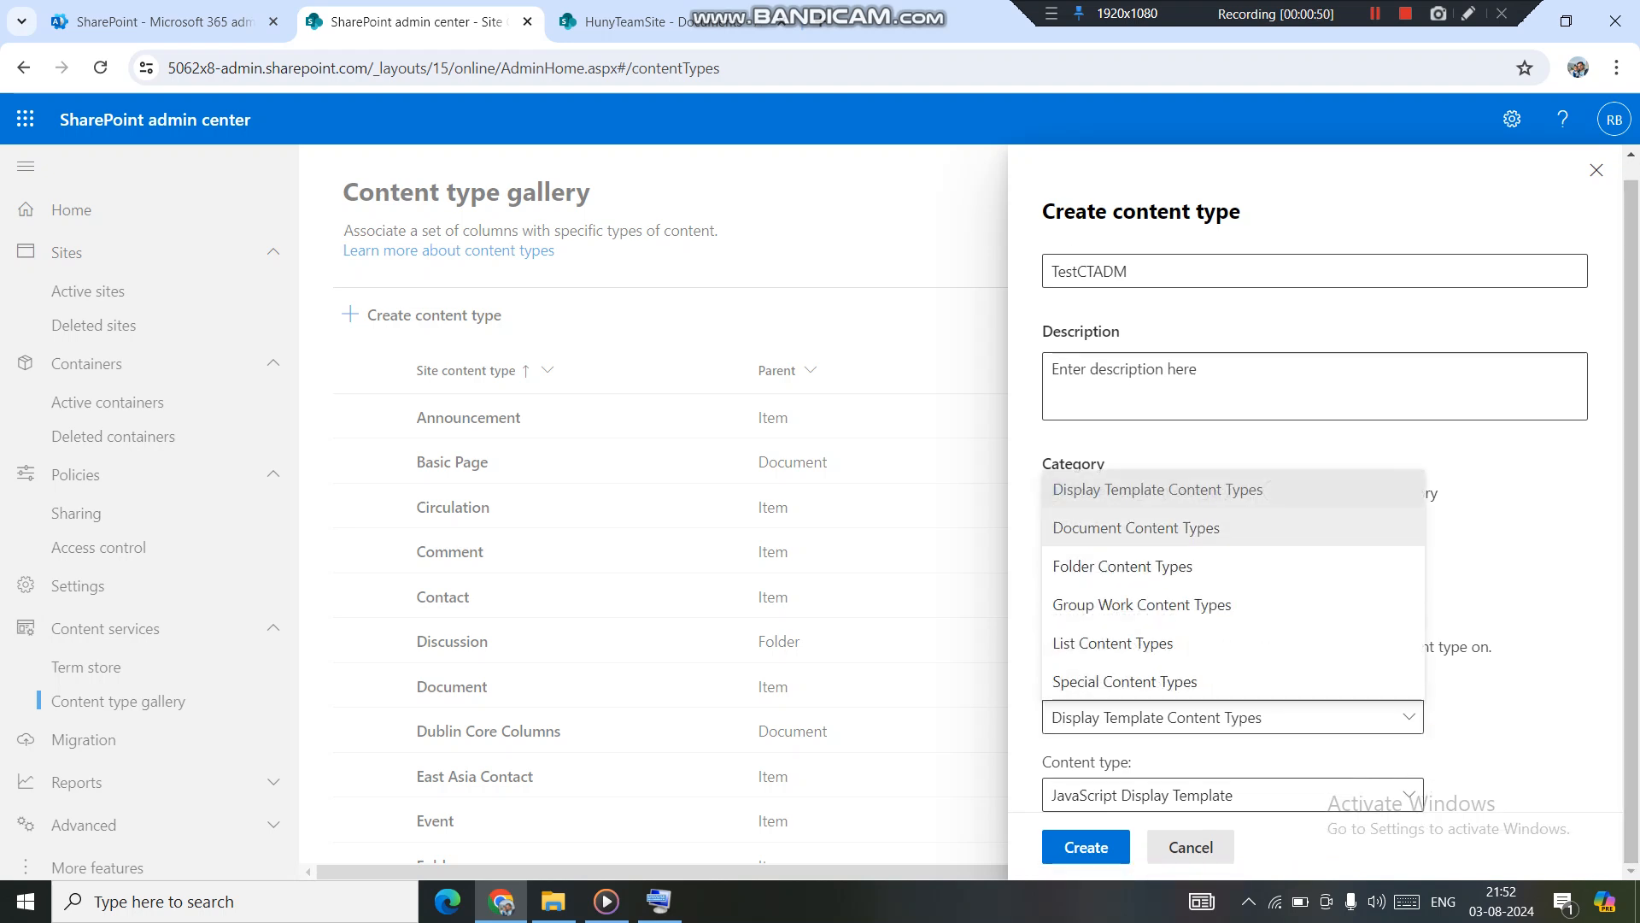
pyautogui.click(1136, 527)
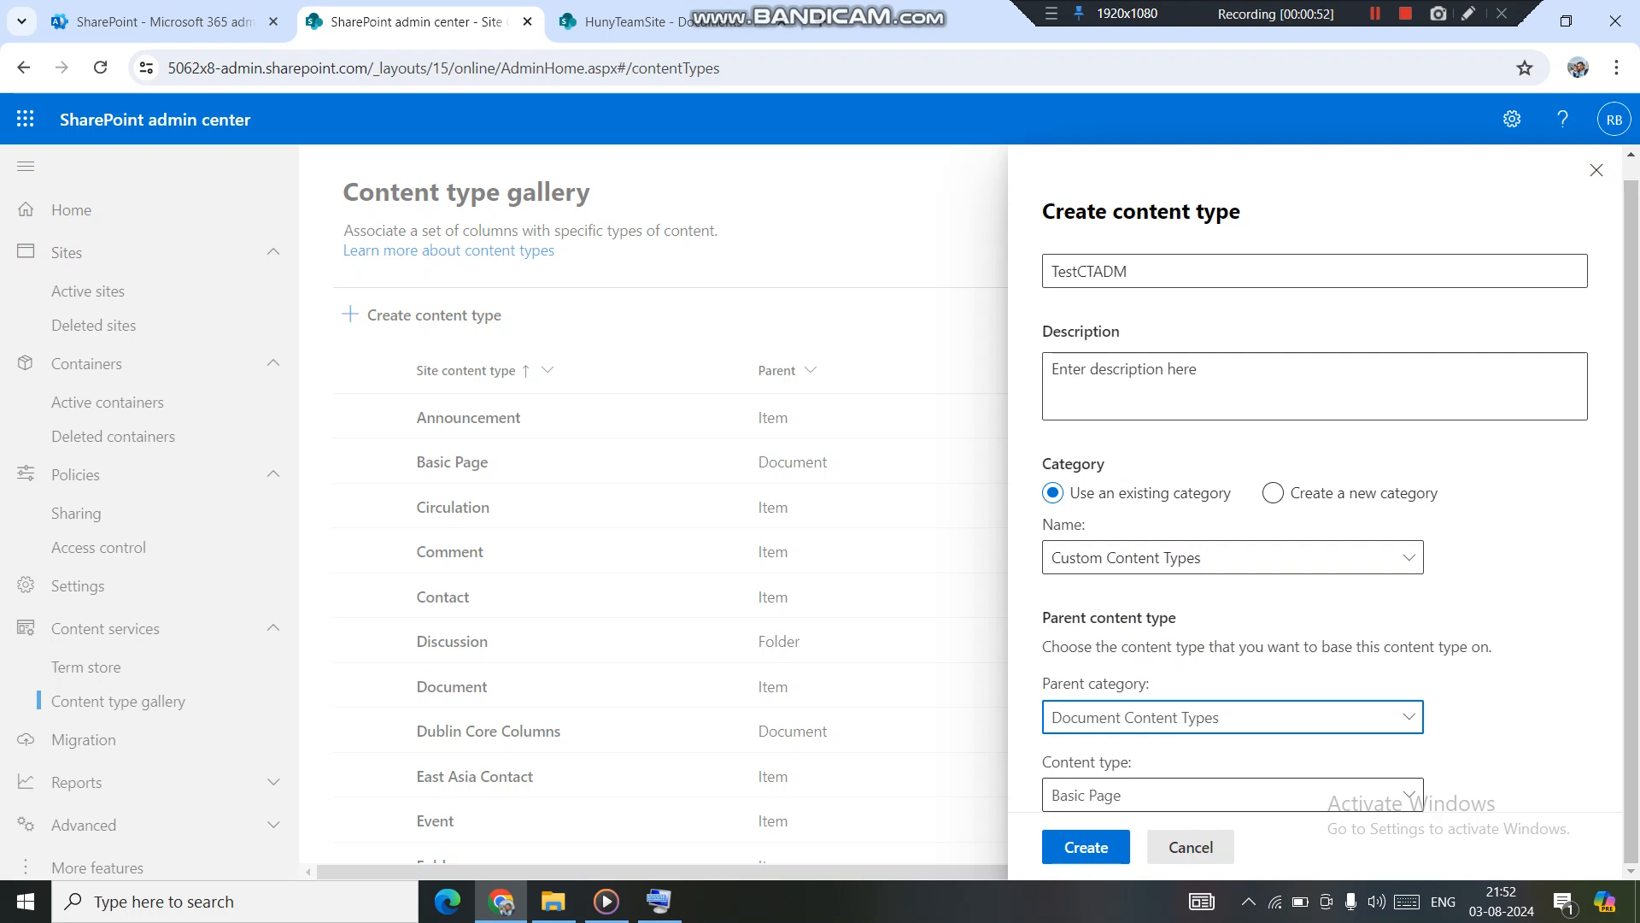
pyautogui.click(1232, 794)
pyautogui.click(1102, 334)
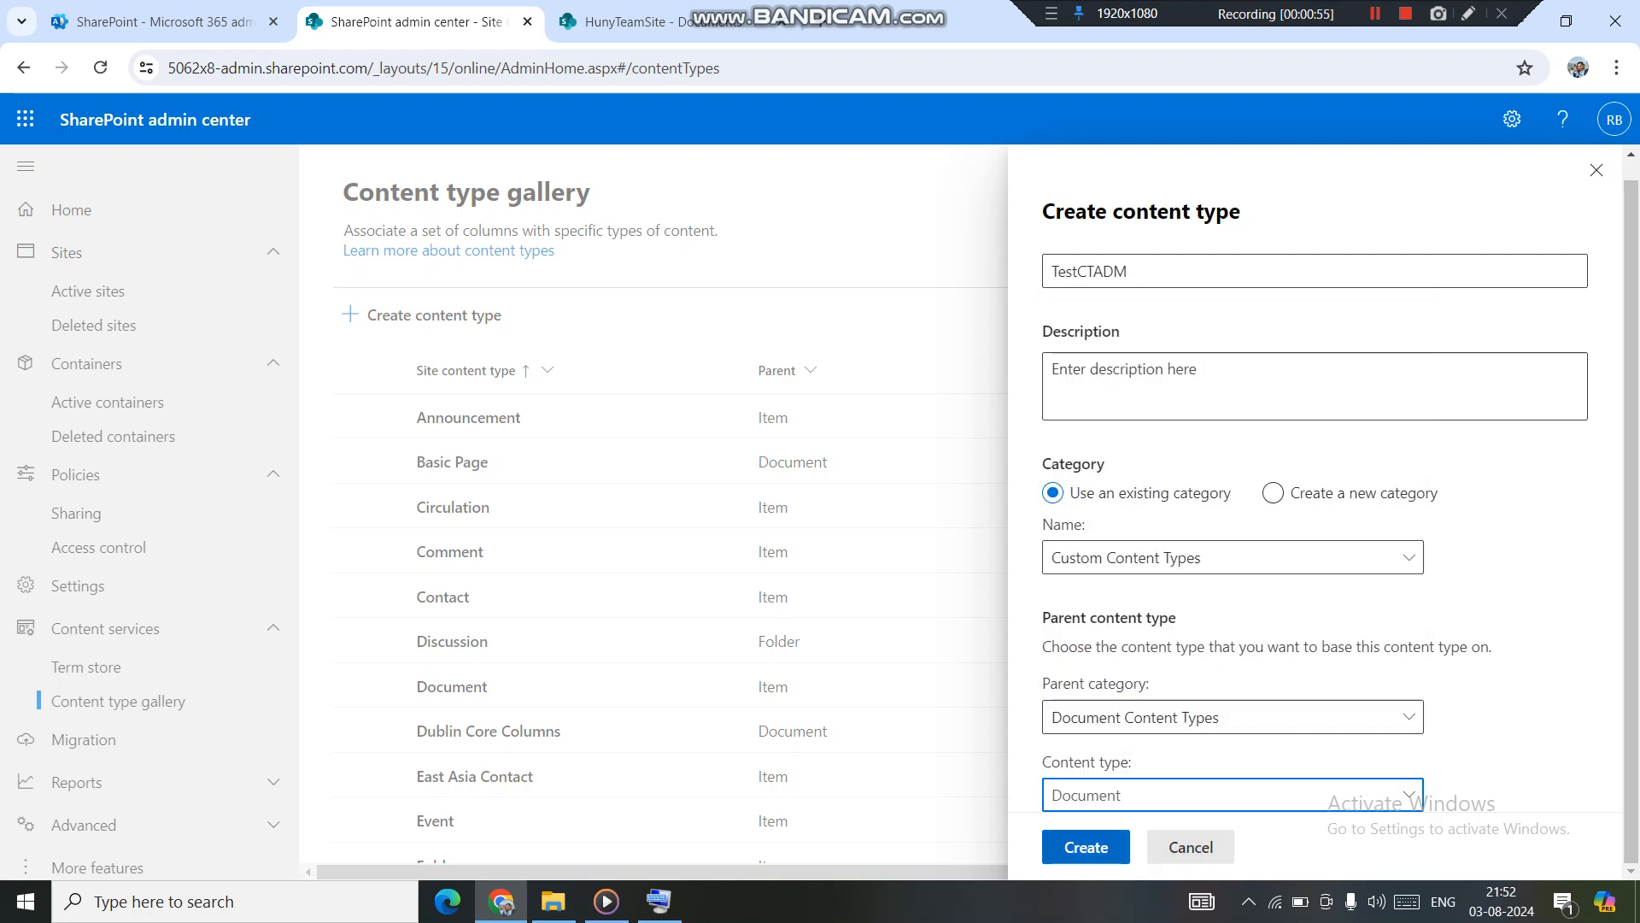
pyautogui.click(1085, 847)
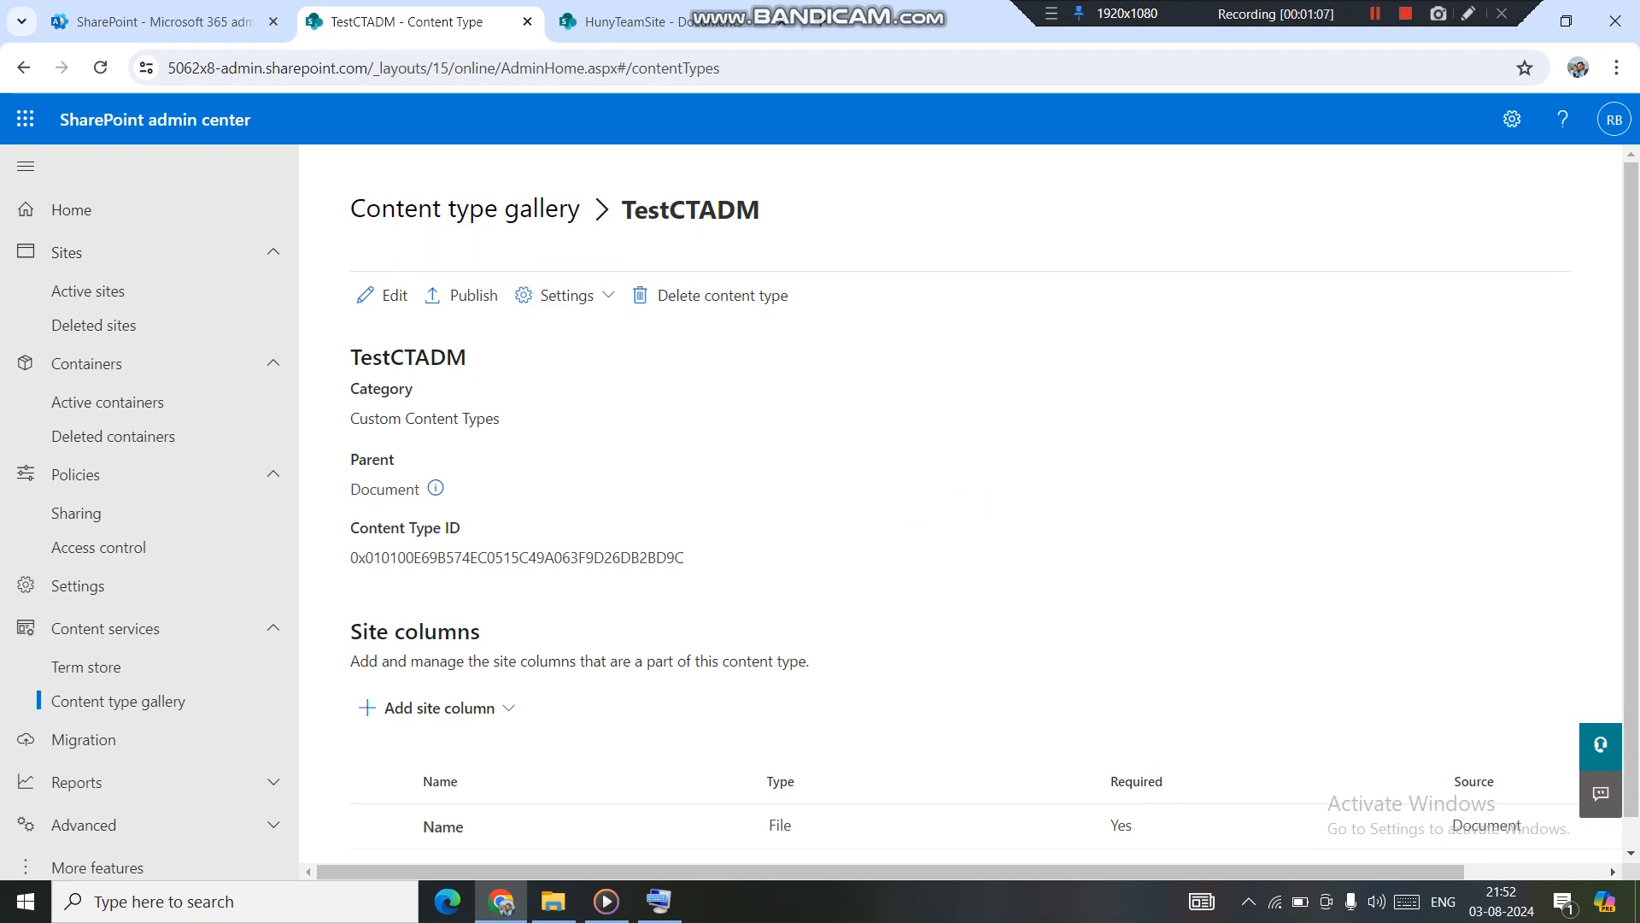
# Step: Publish TestCTADM to all sites in the organization and review its publishing options again without changing them
pyautogui.moveTo(468, 358); pyautogui.dragTo(349, 357)
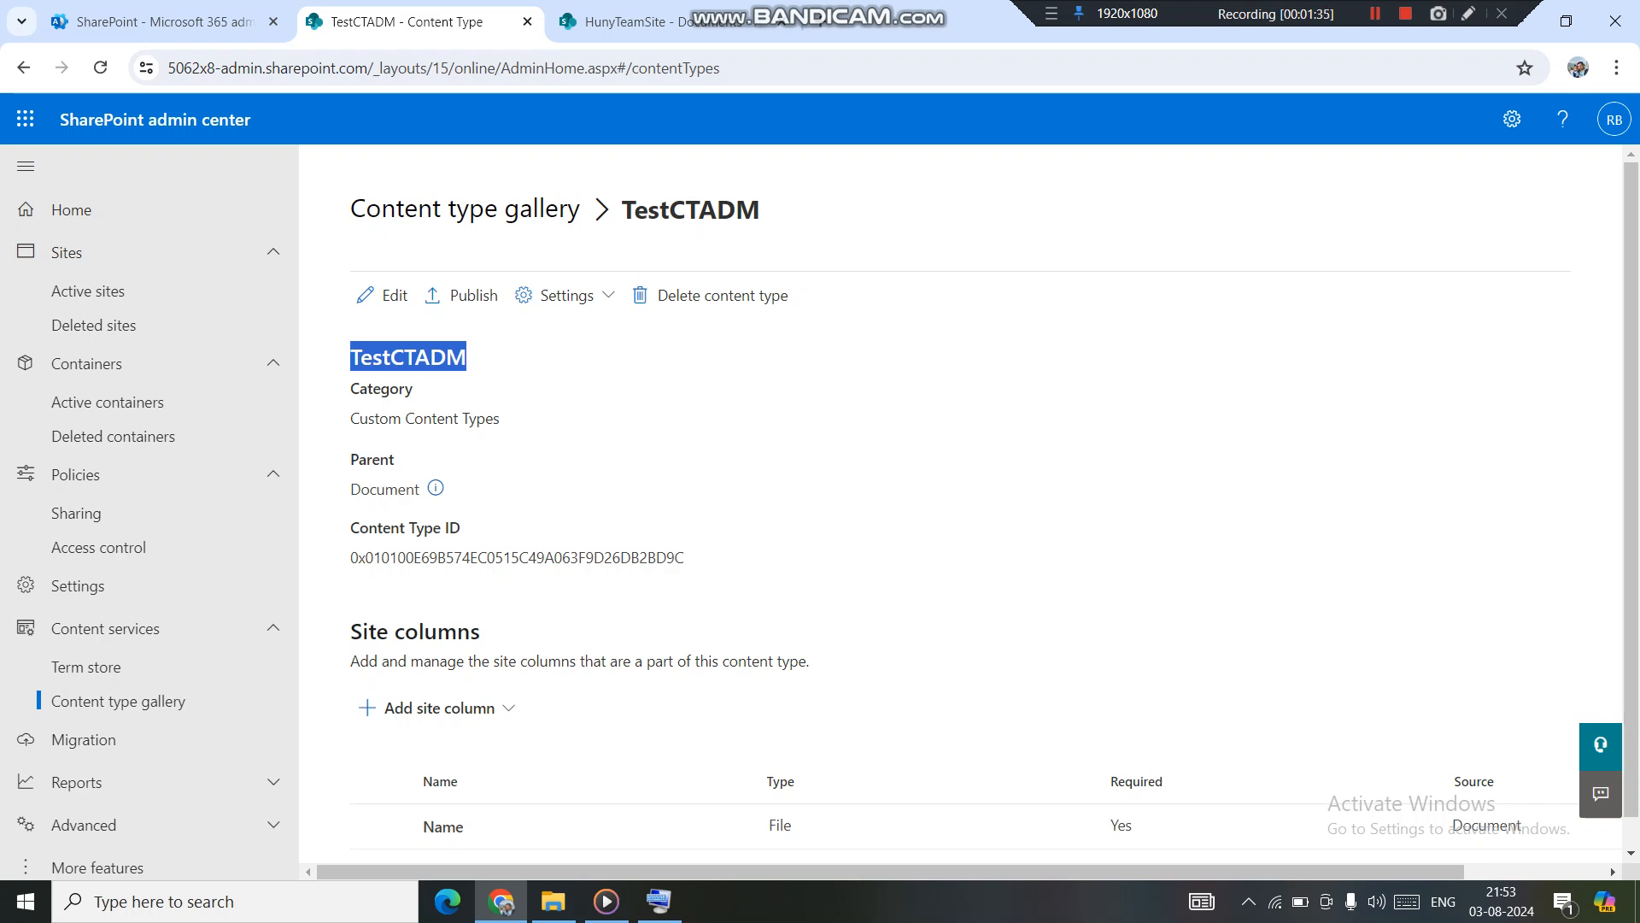
pyautogui.click(462, 294)
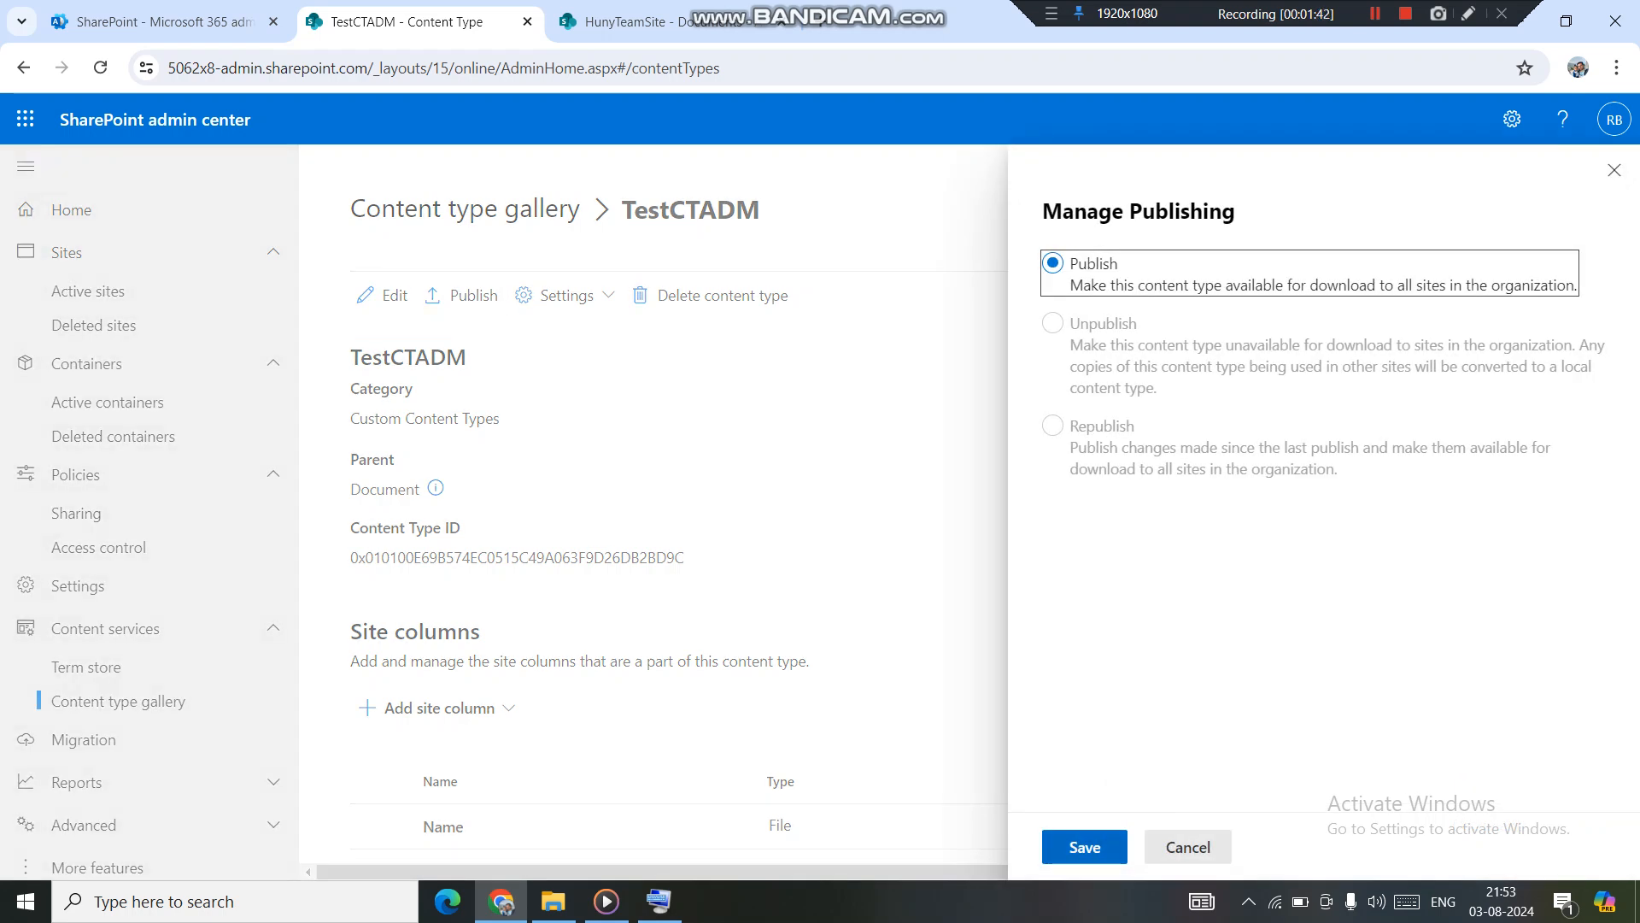
pyautogui.click(650, 22)
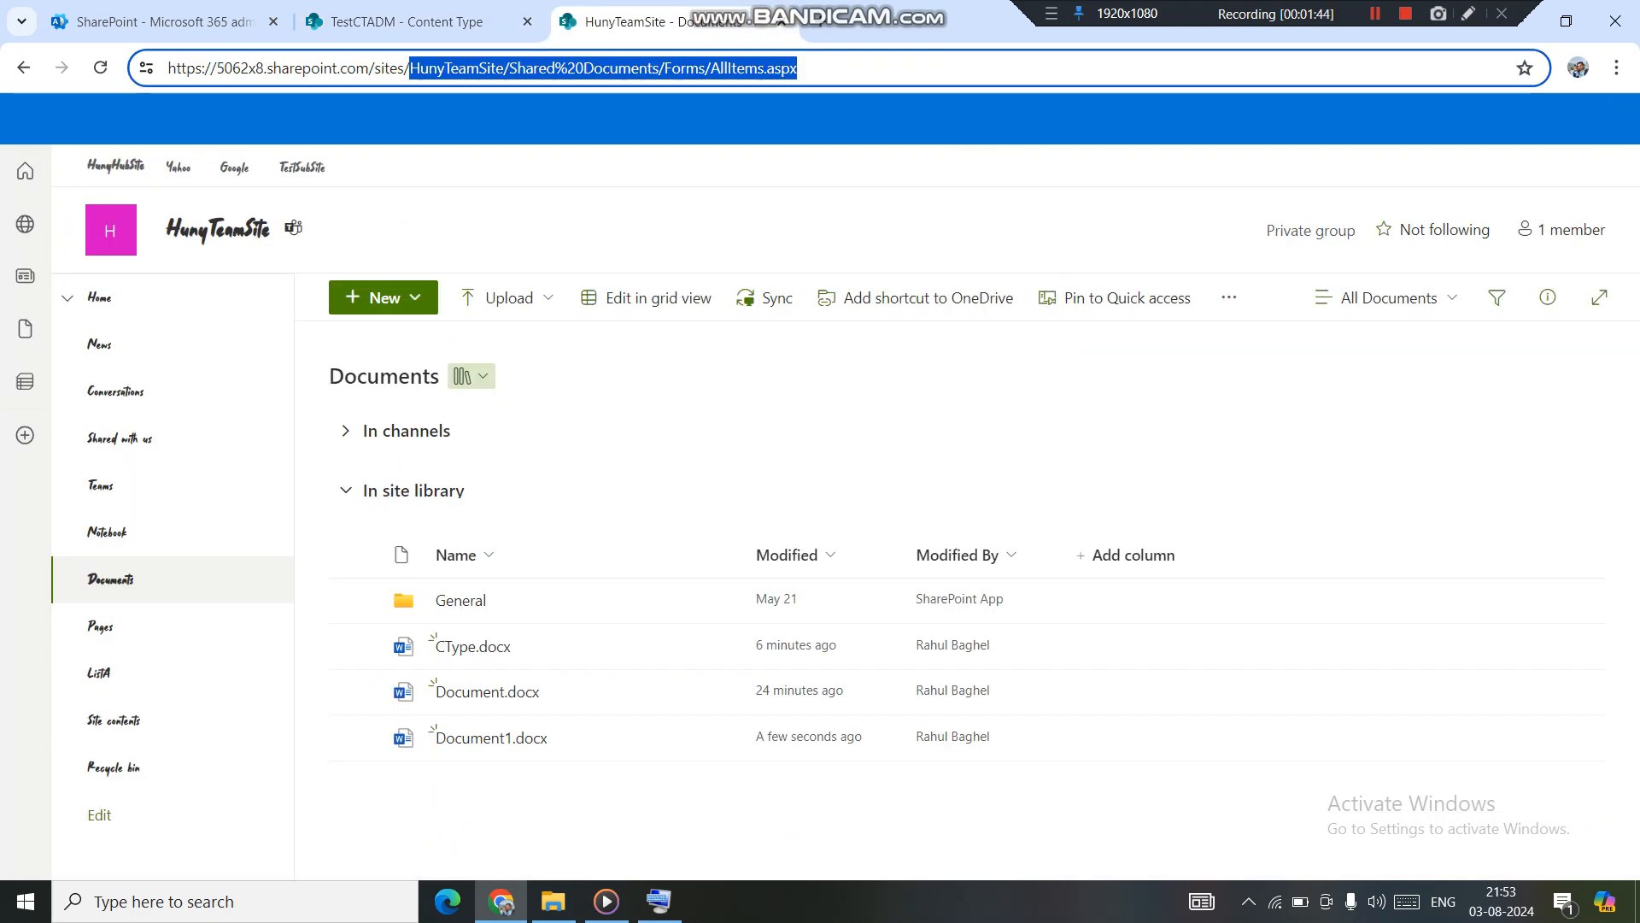
pyautogui.click(401, 22)
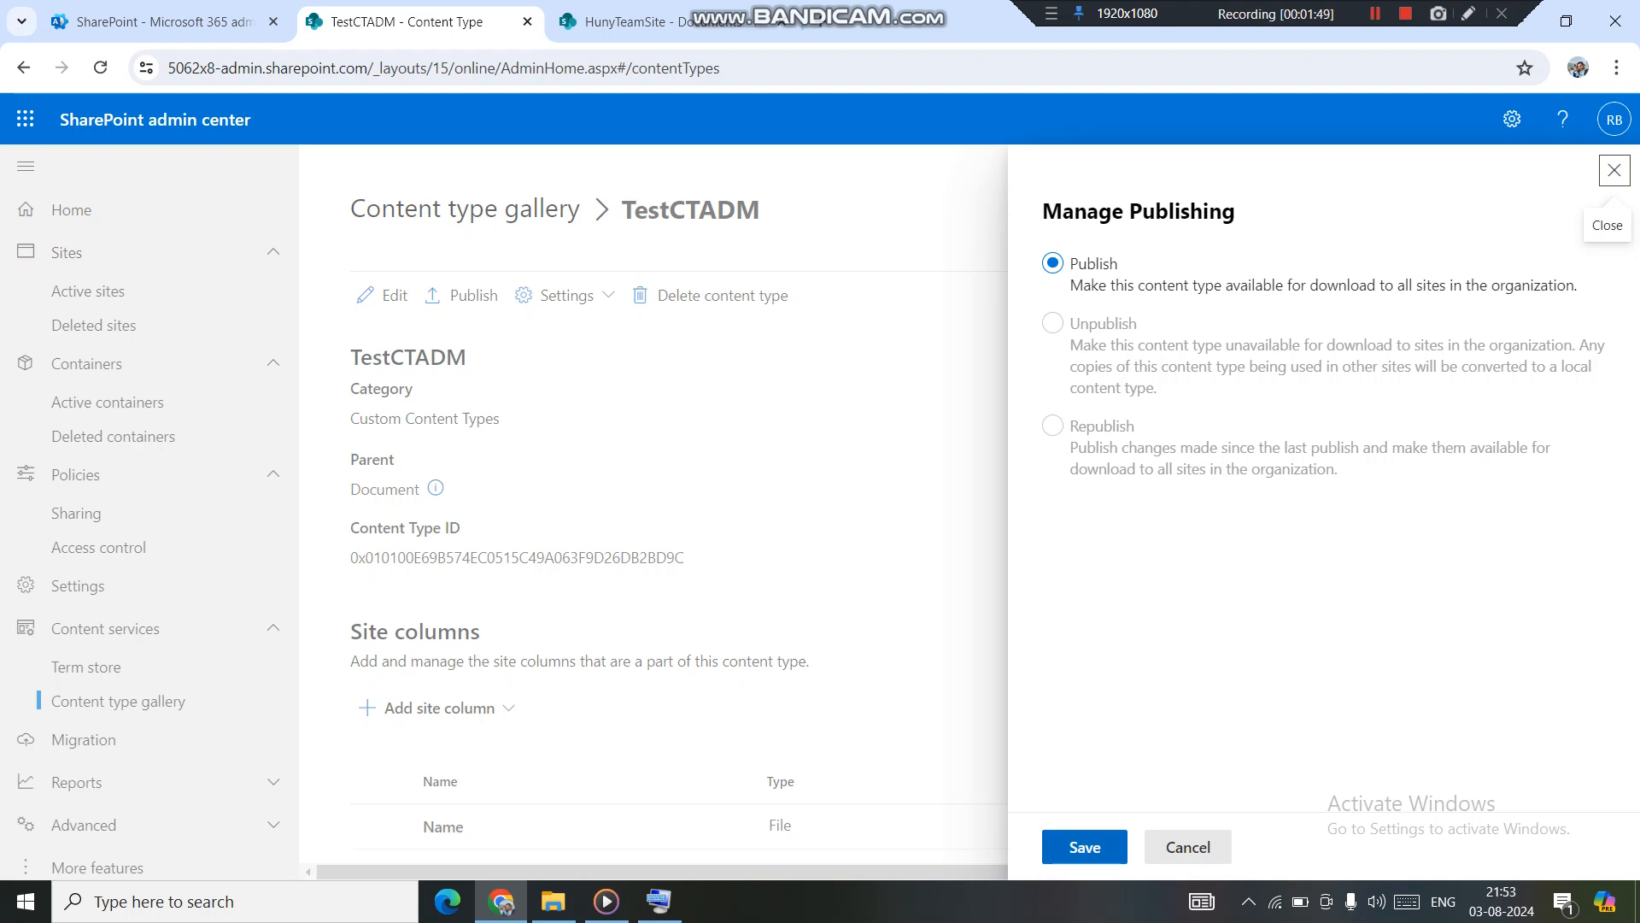
pyautogui.click(1084, 847)
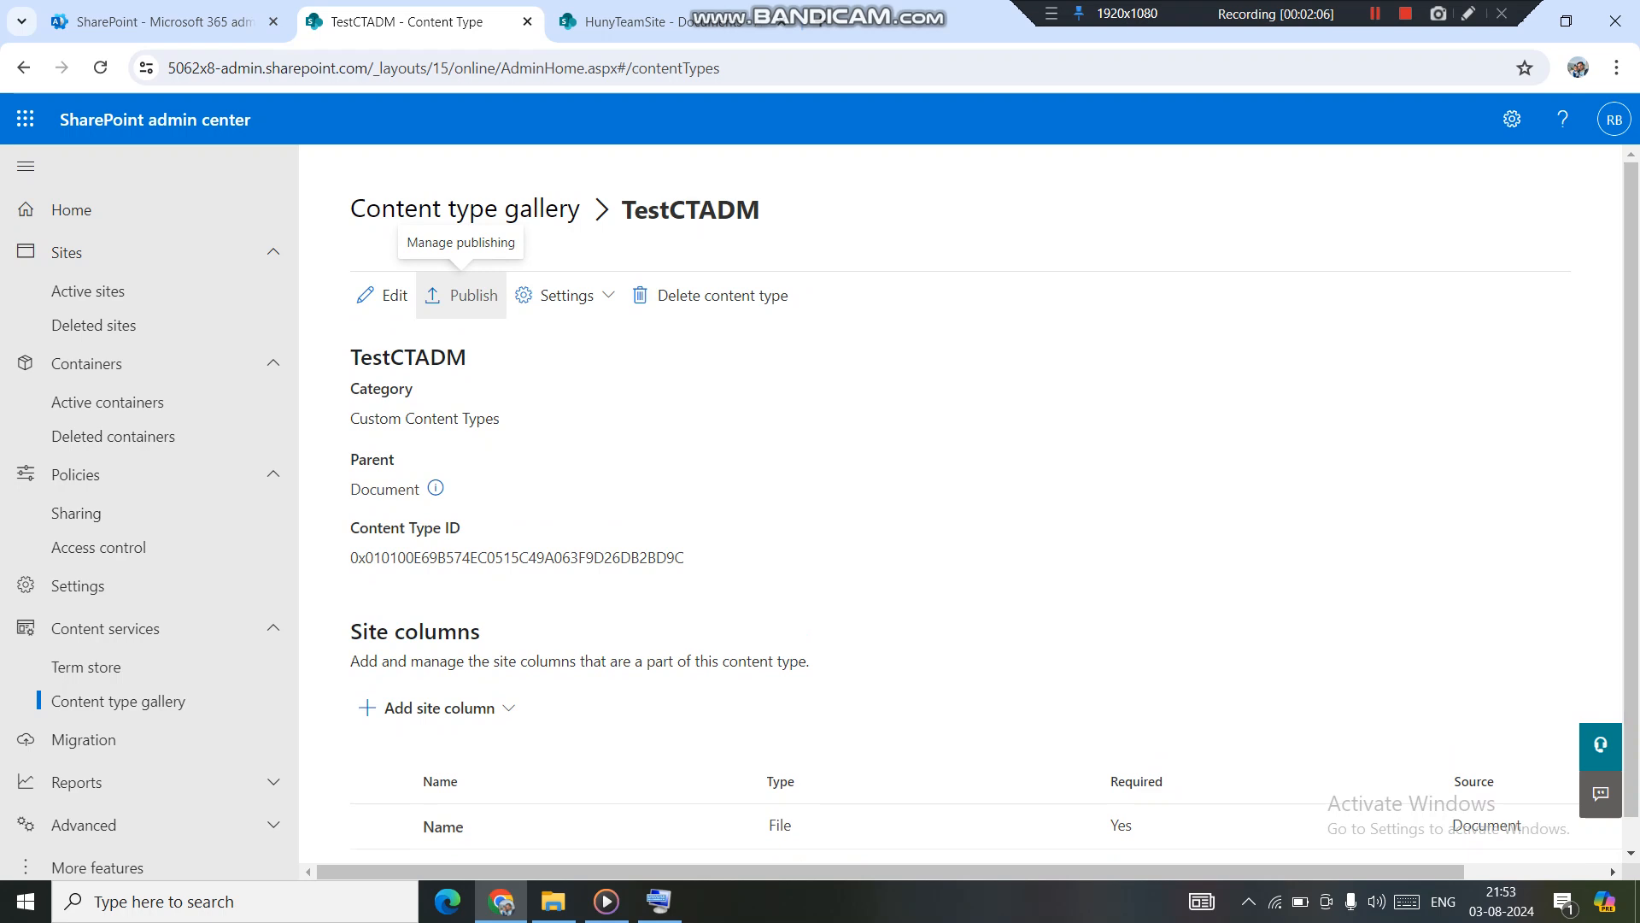
pyautogui.click(461, 294)
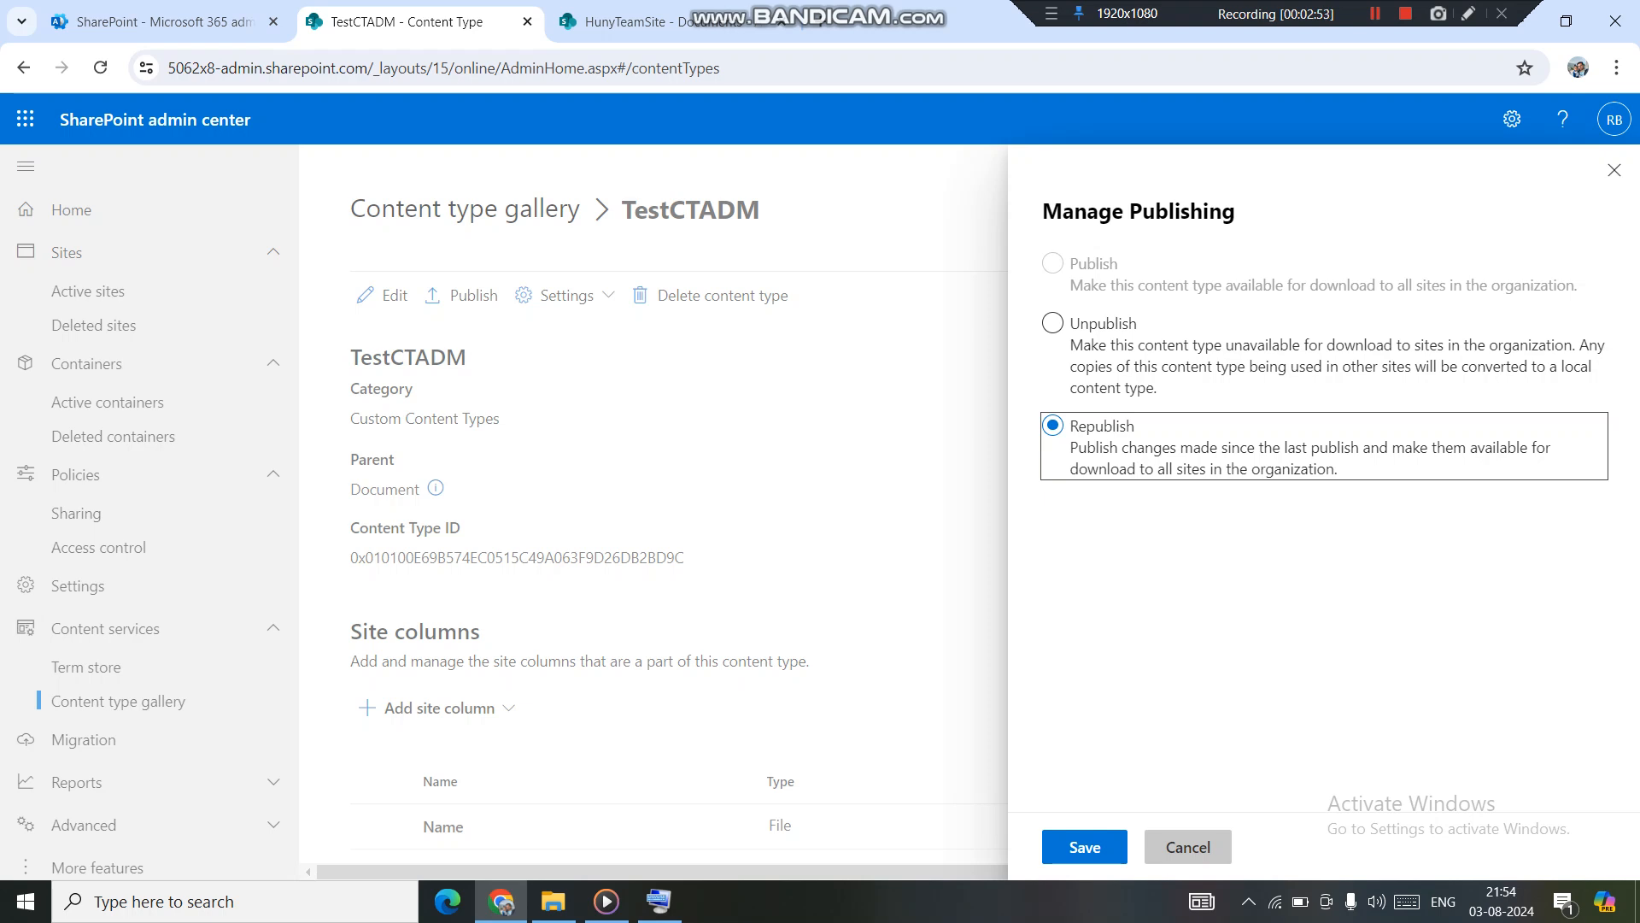
pyautogui.click(1187, 847)
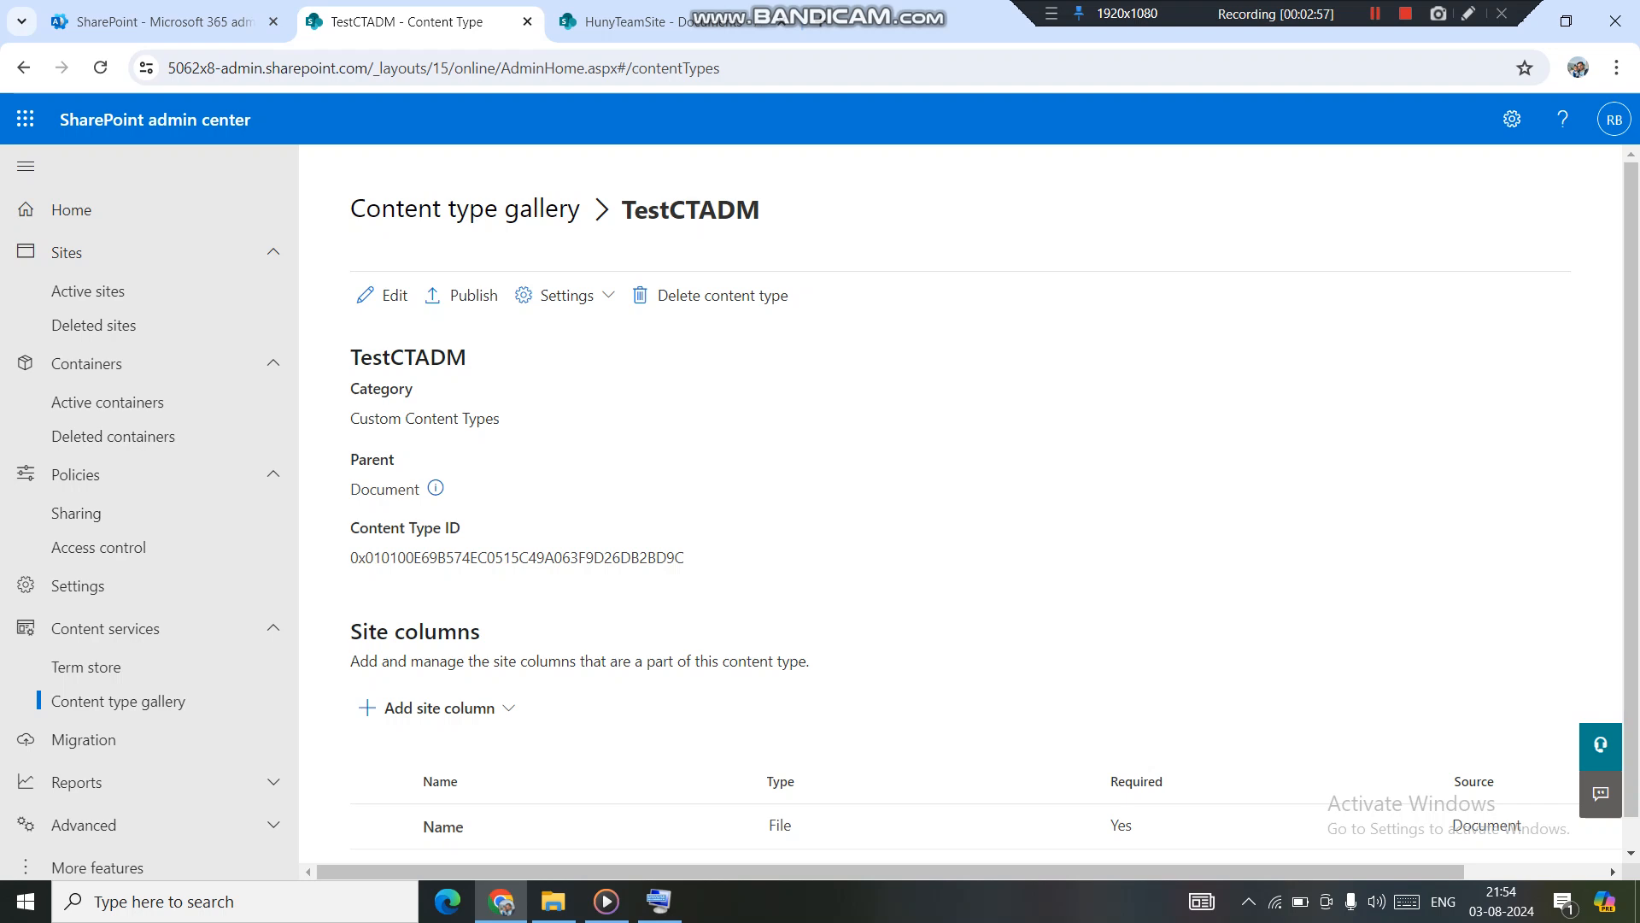
# Step: Reload the HunyTeamSite Documents library and open the site's content type gallery from the full site settings
pyautogui.hotkey('ctrl', 'Tab')
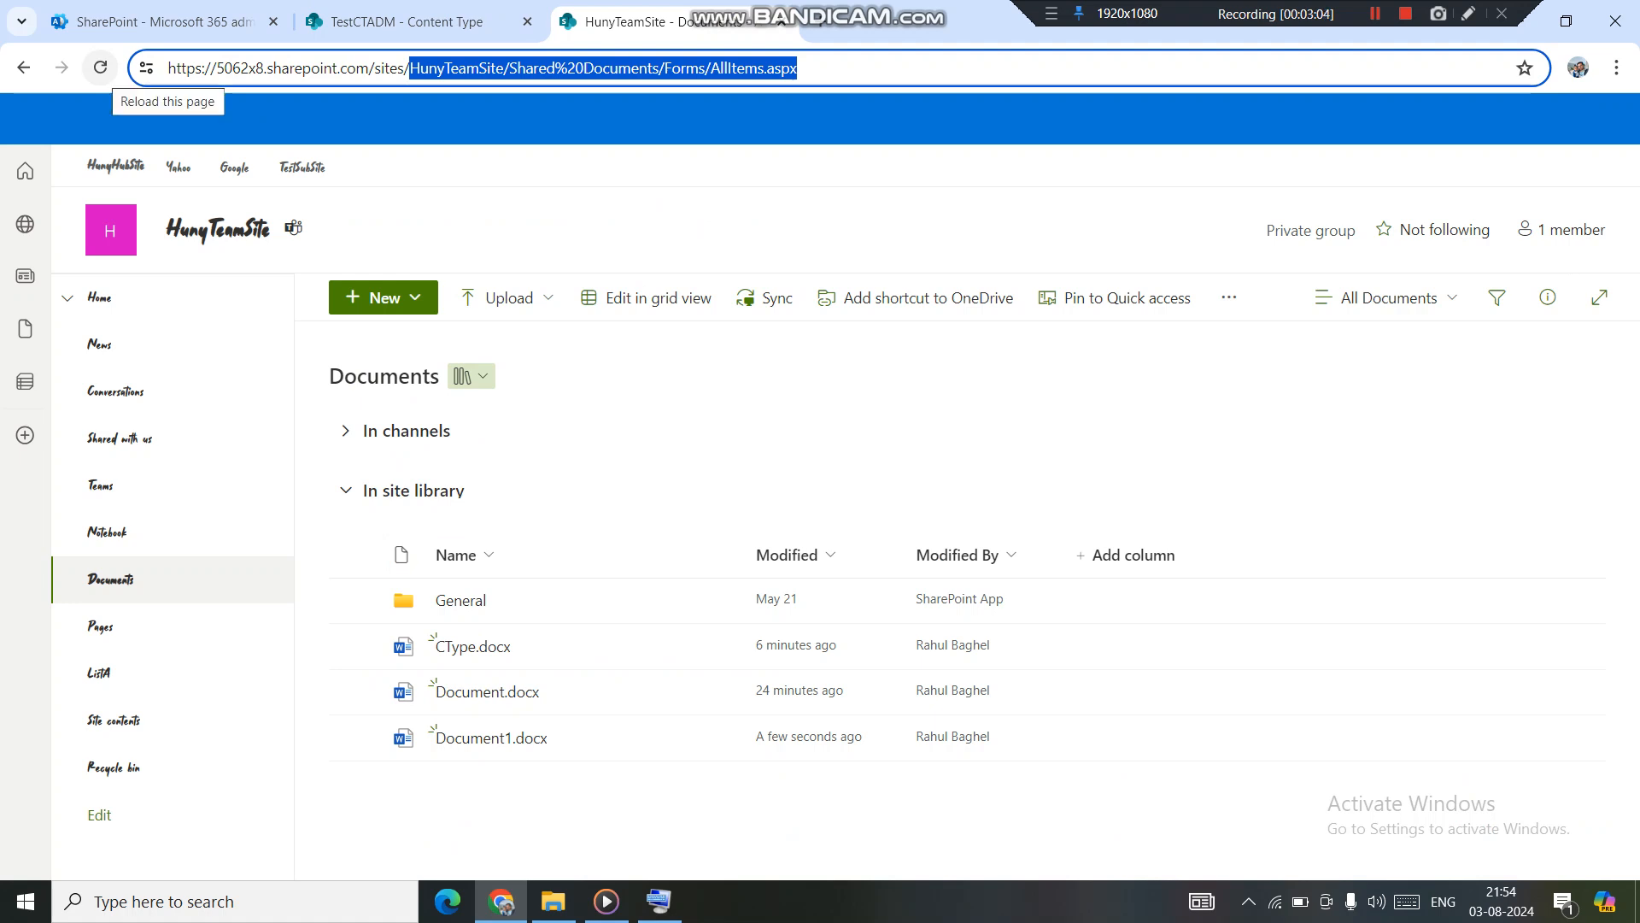
pyautogui.click(100, 67)
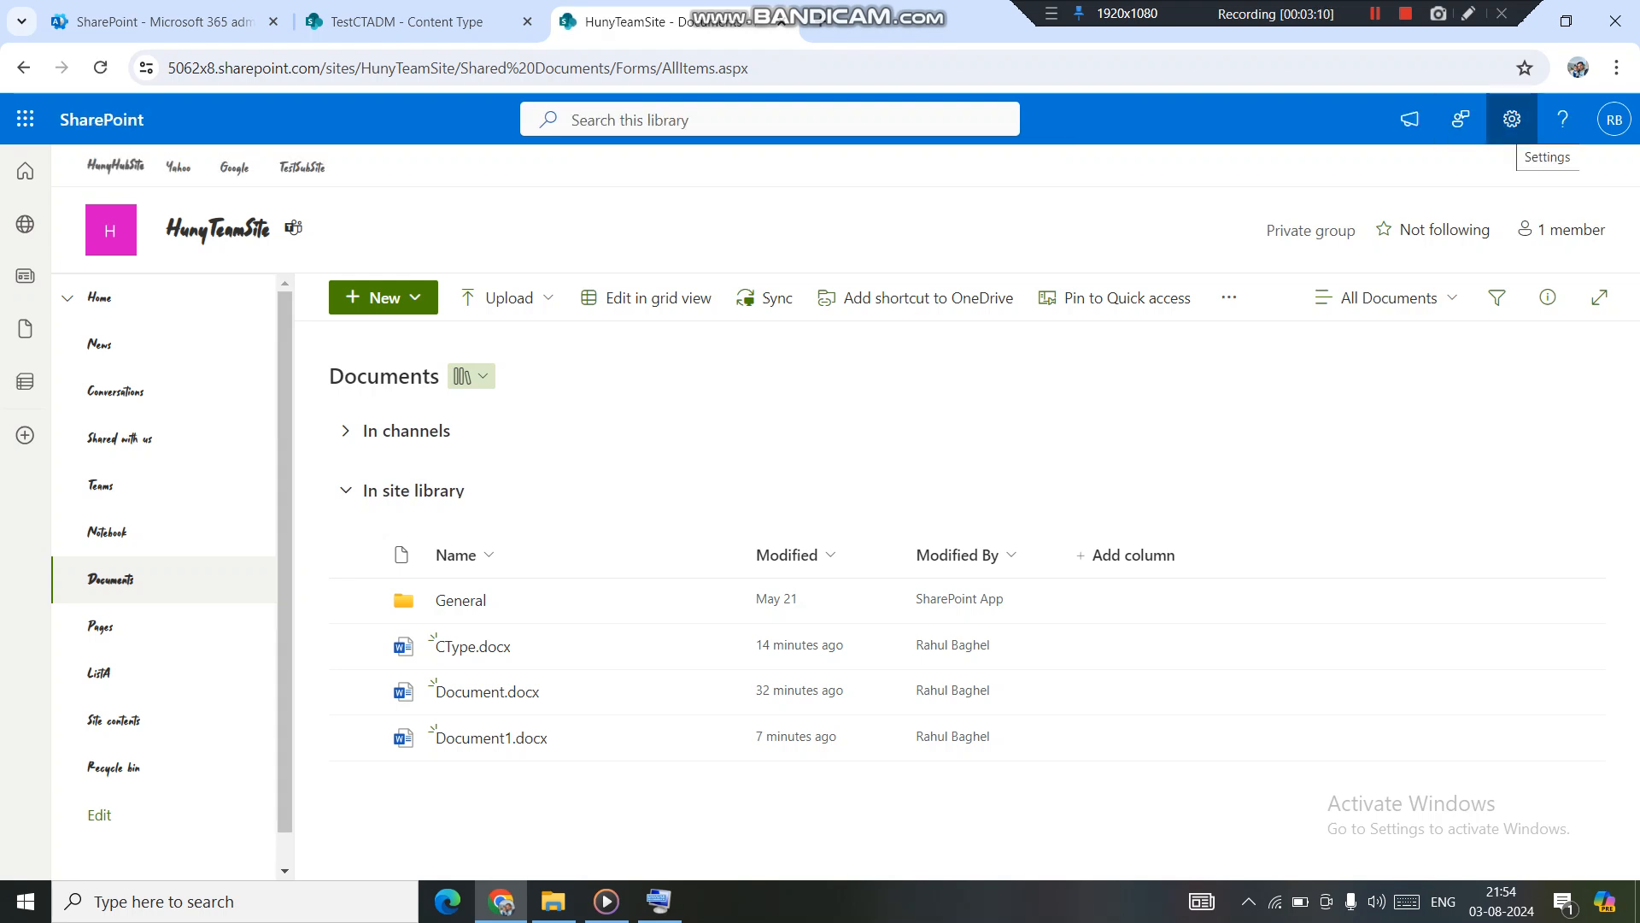
pyautogui.click(1512, 119)
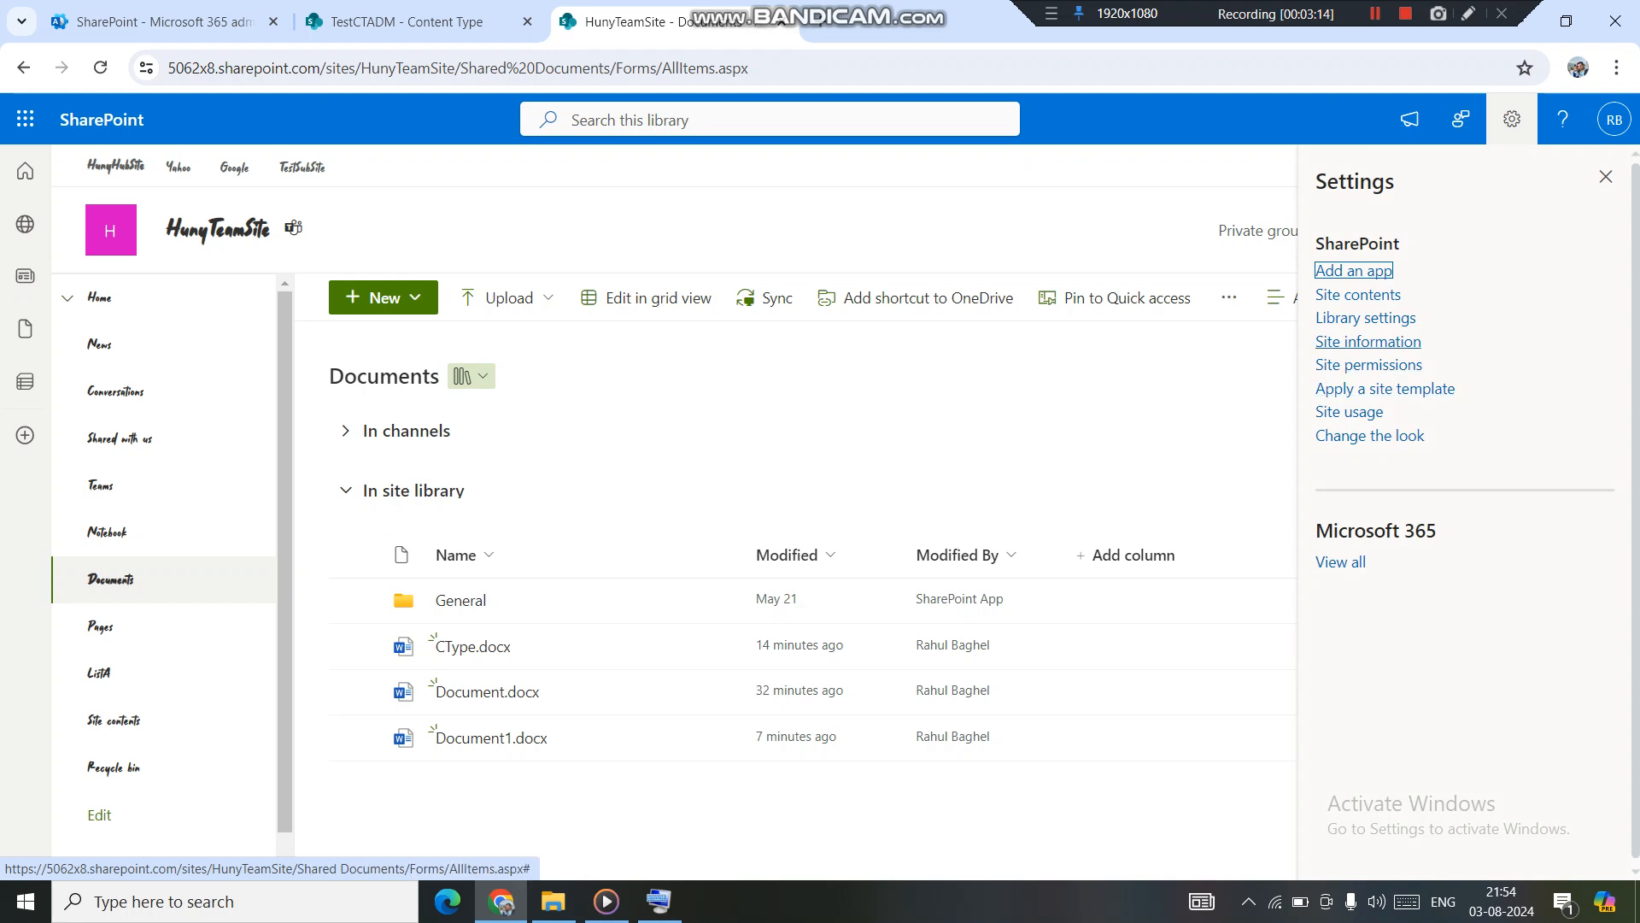
pyautogui.click(1367, 341)
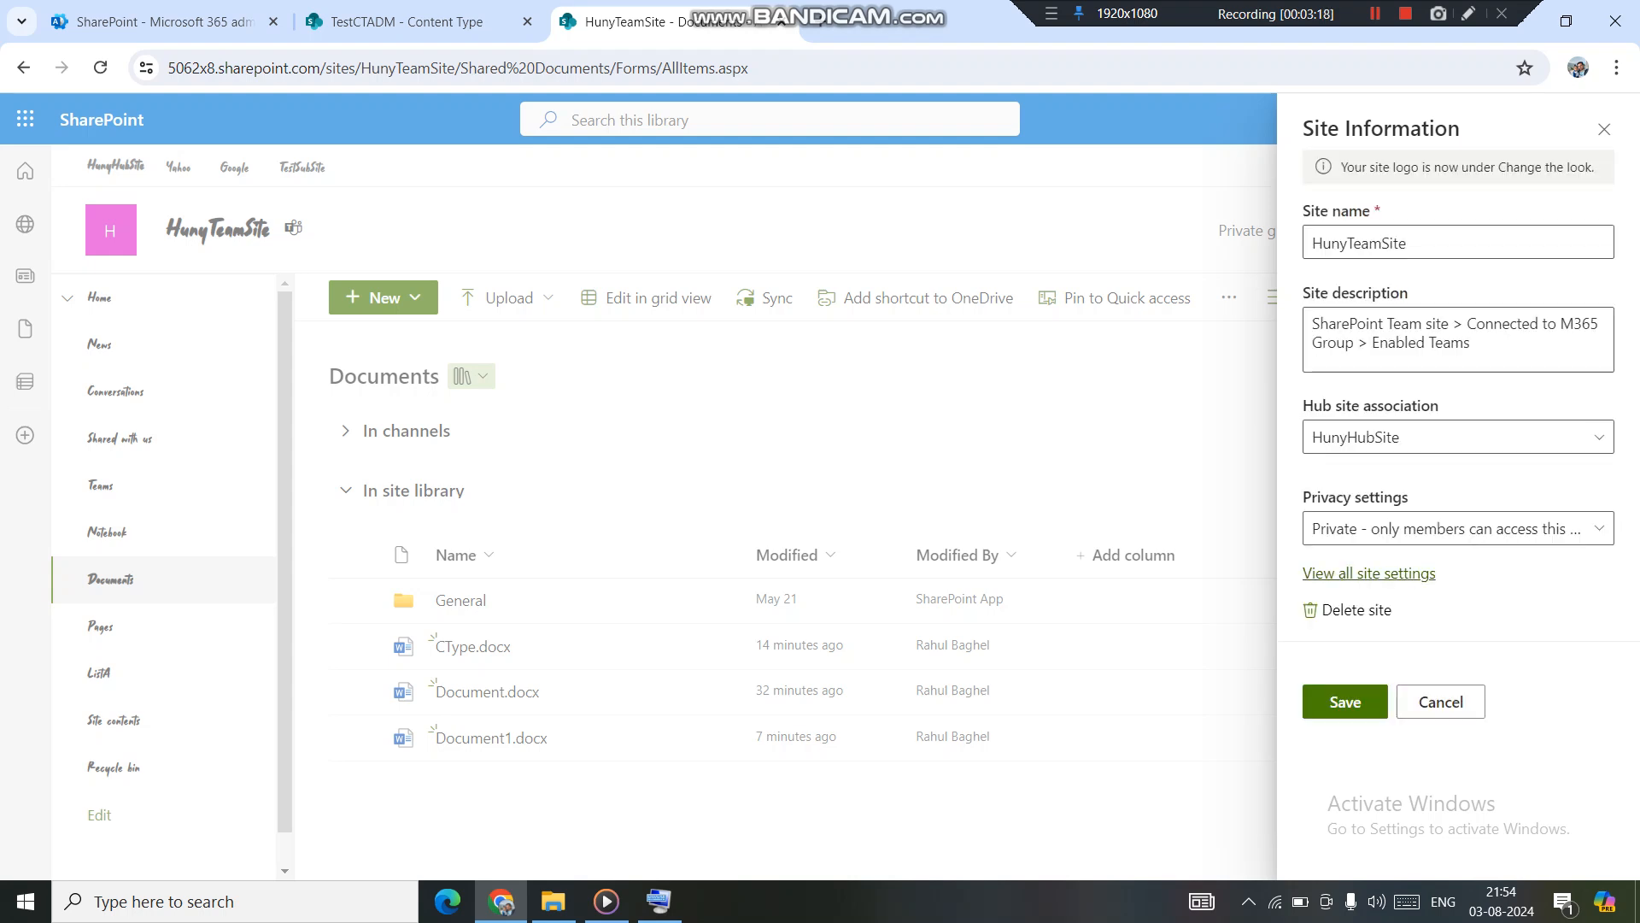
pyautogui.click(1370, 573)
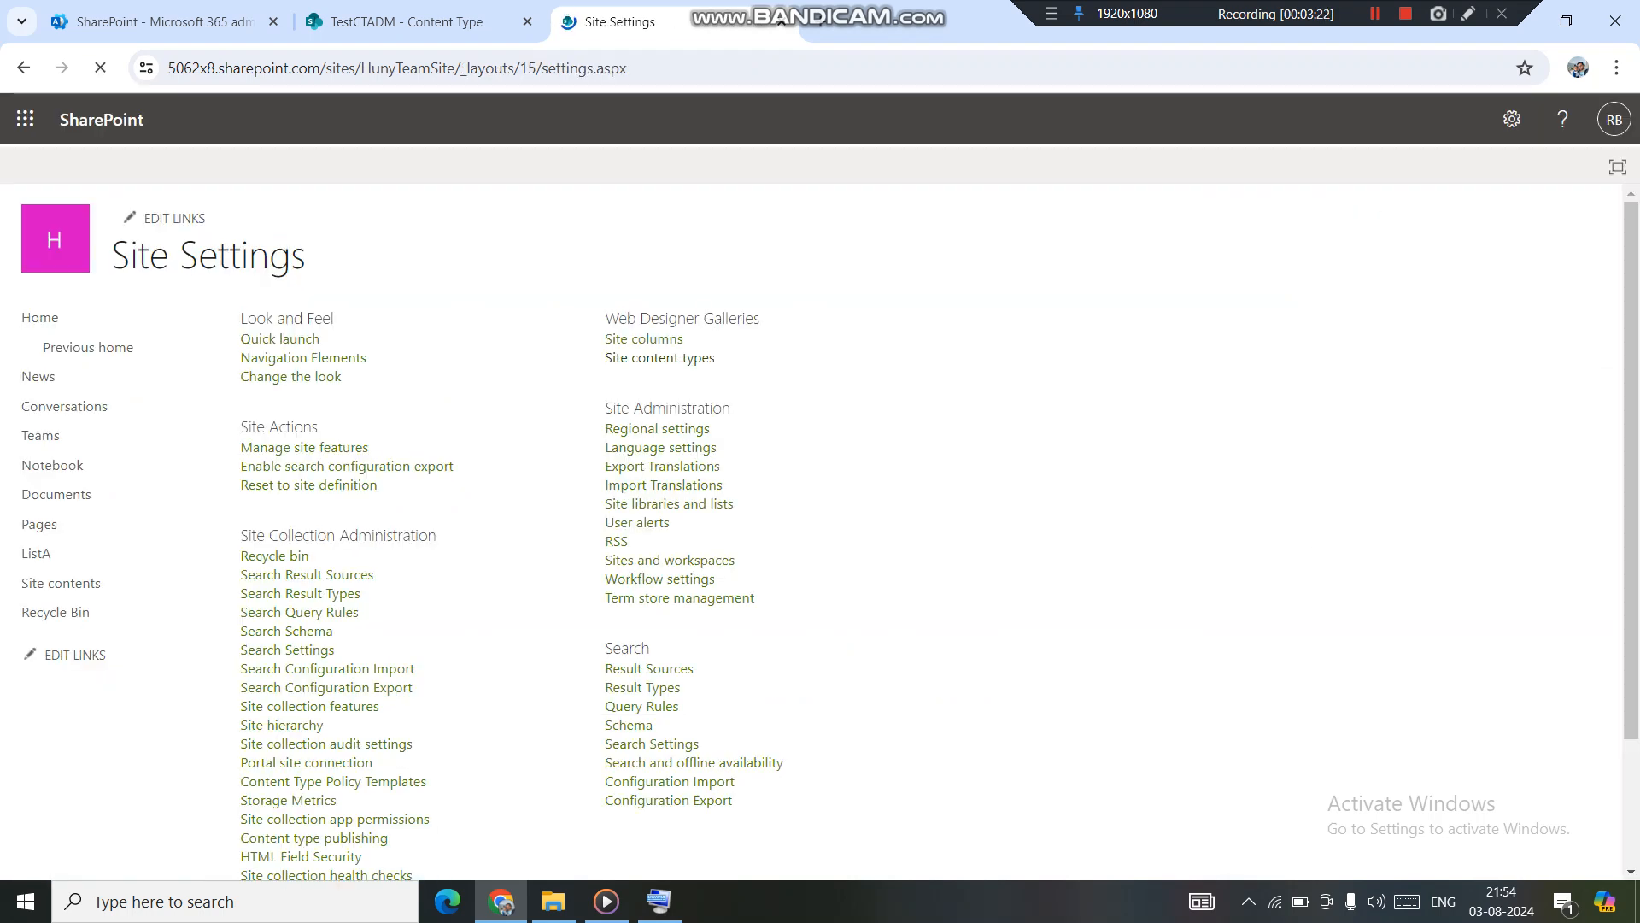
pyautogui.click(660, 358)
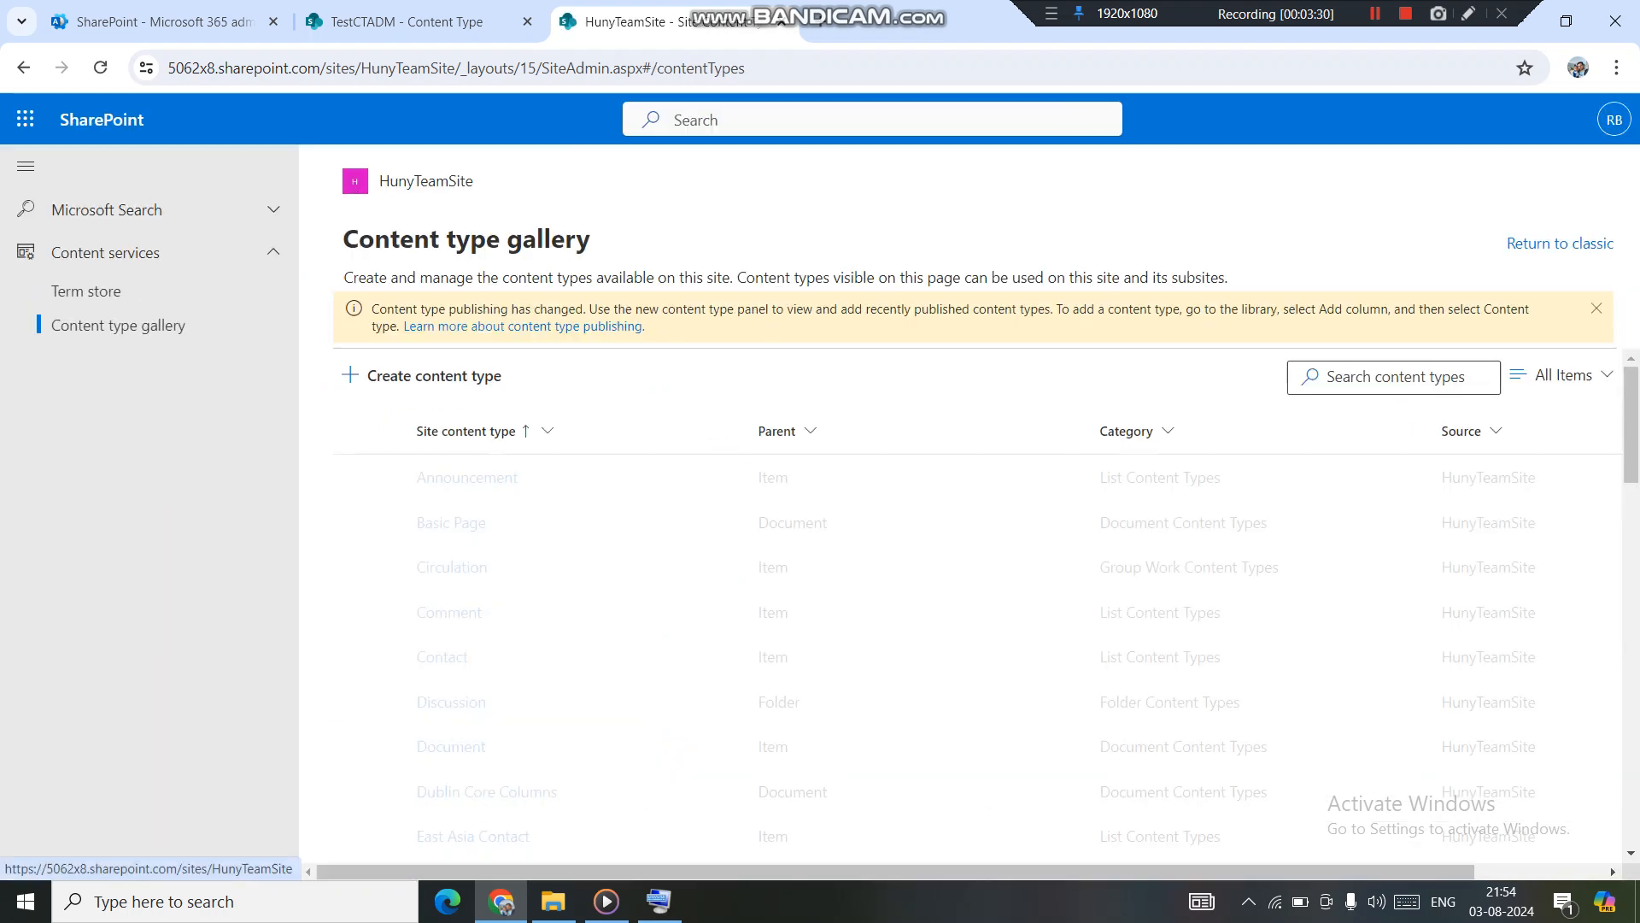
# Step: Search the HunyTeamSite content types for "tes" and compare the matches with TestCTADM in the admin center, checking their source
pyautogui.click(1394, 377)
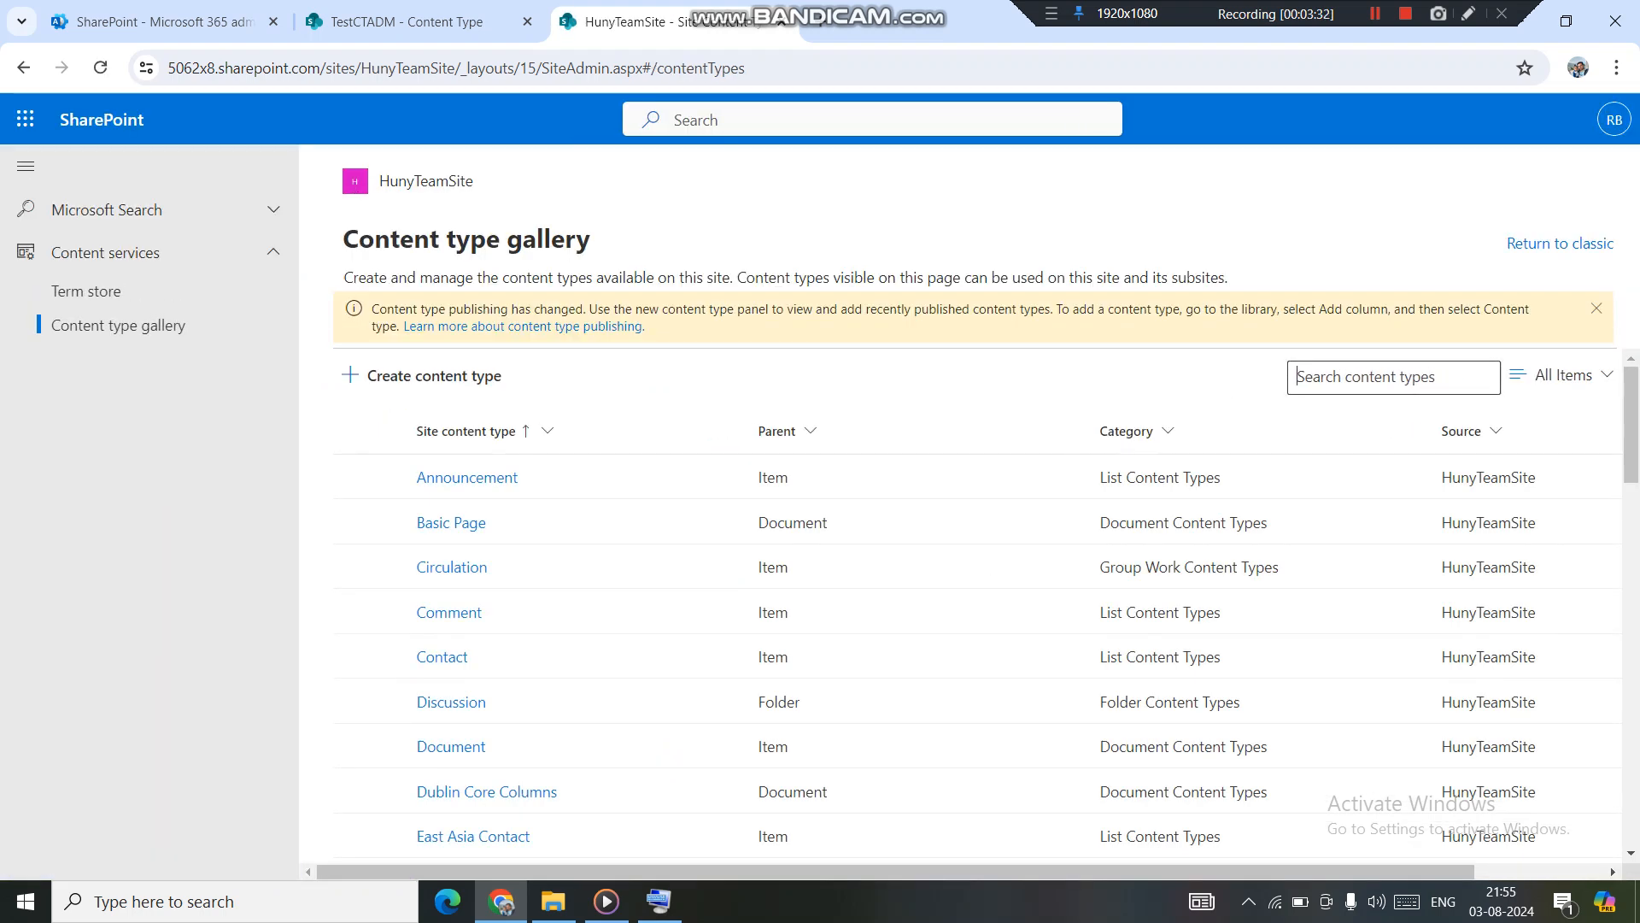
pyautogui.write('te')
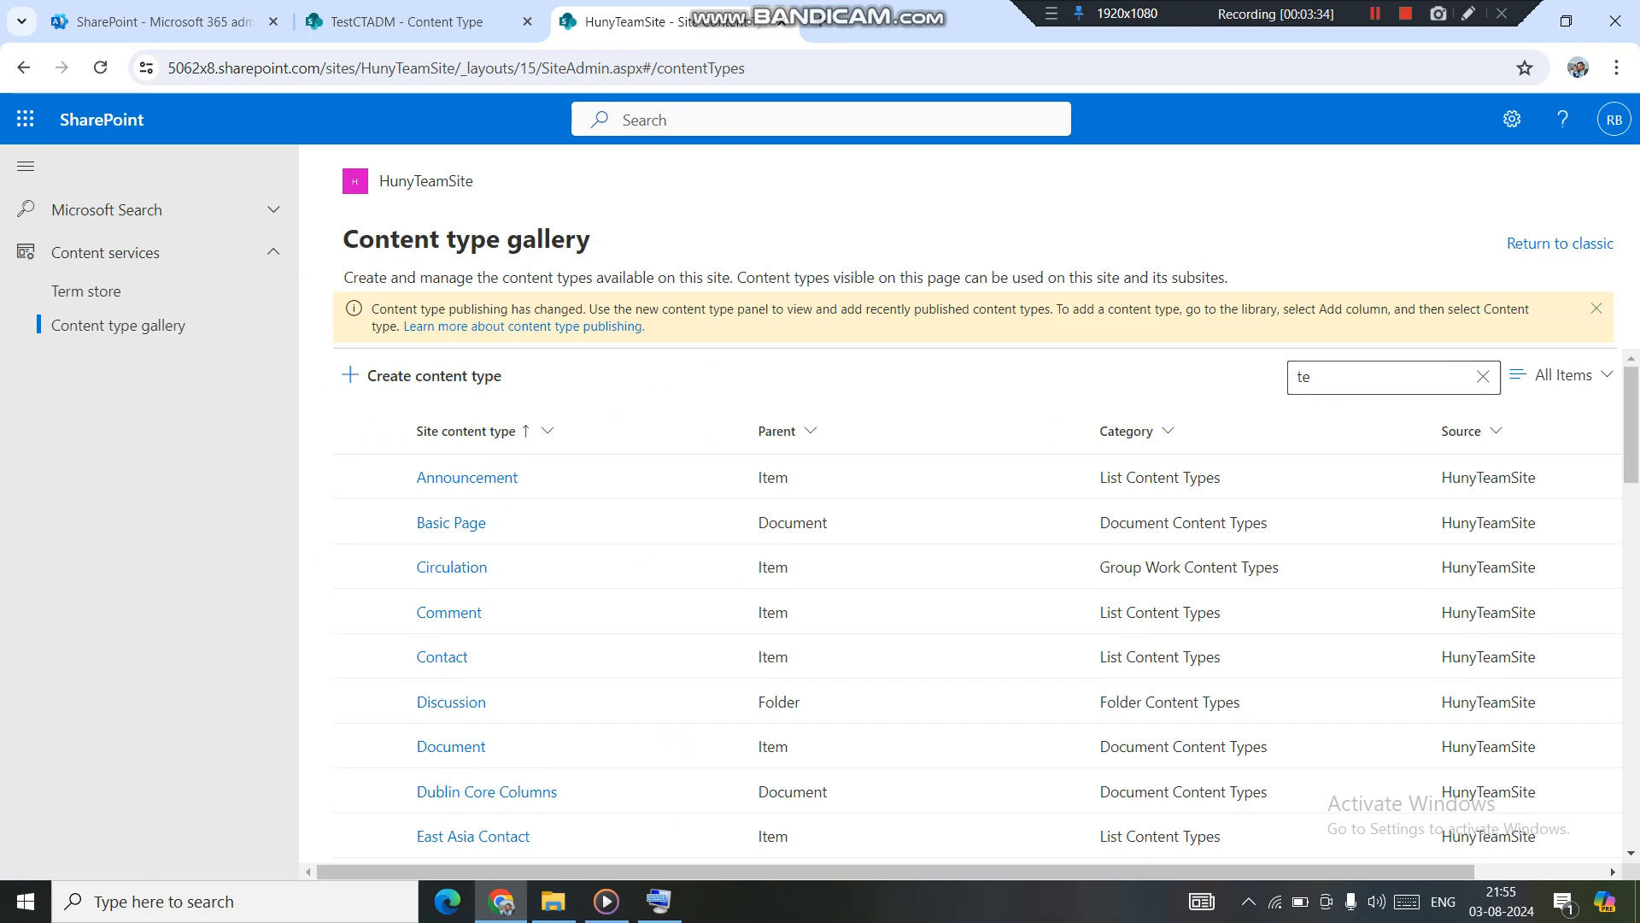
pyautogui.write('ss')
pyautogui.press('BackSpace')
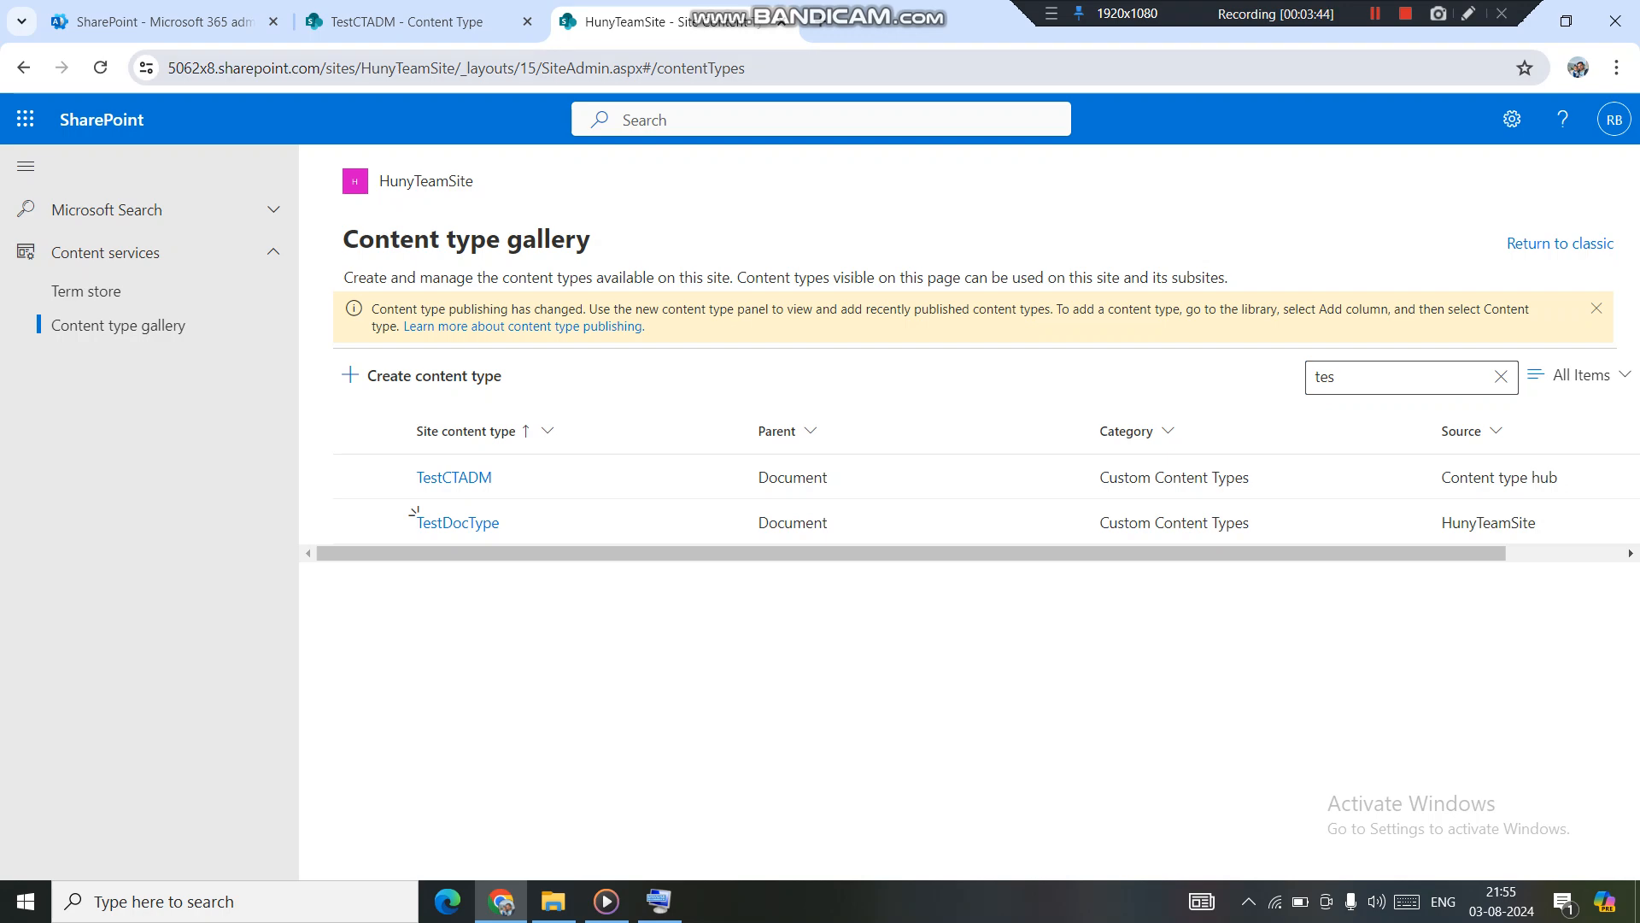
pyautogui.click(408, 23)
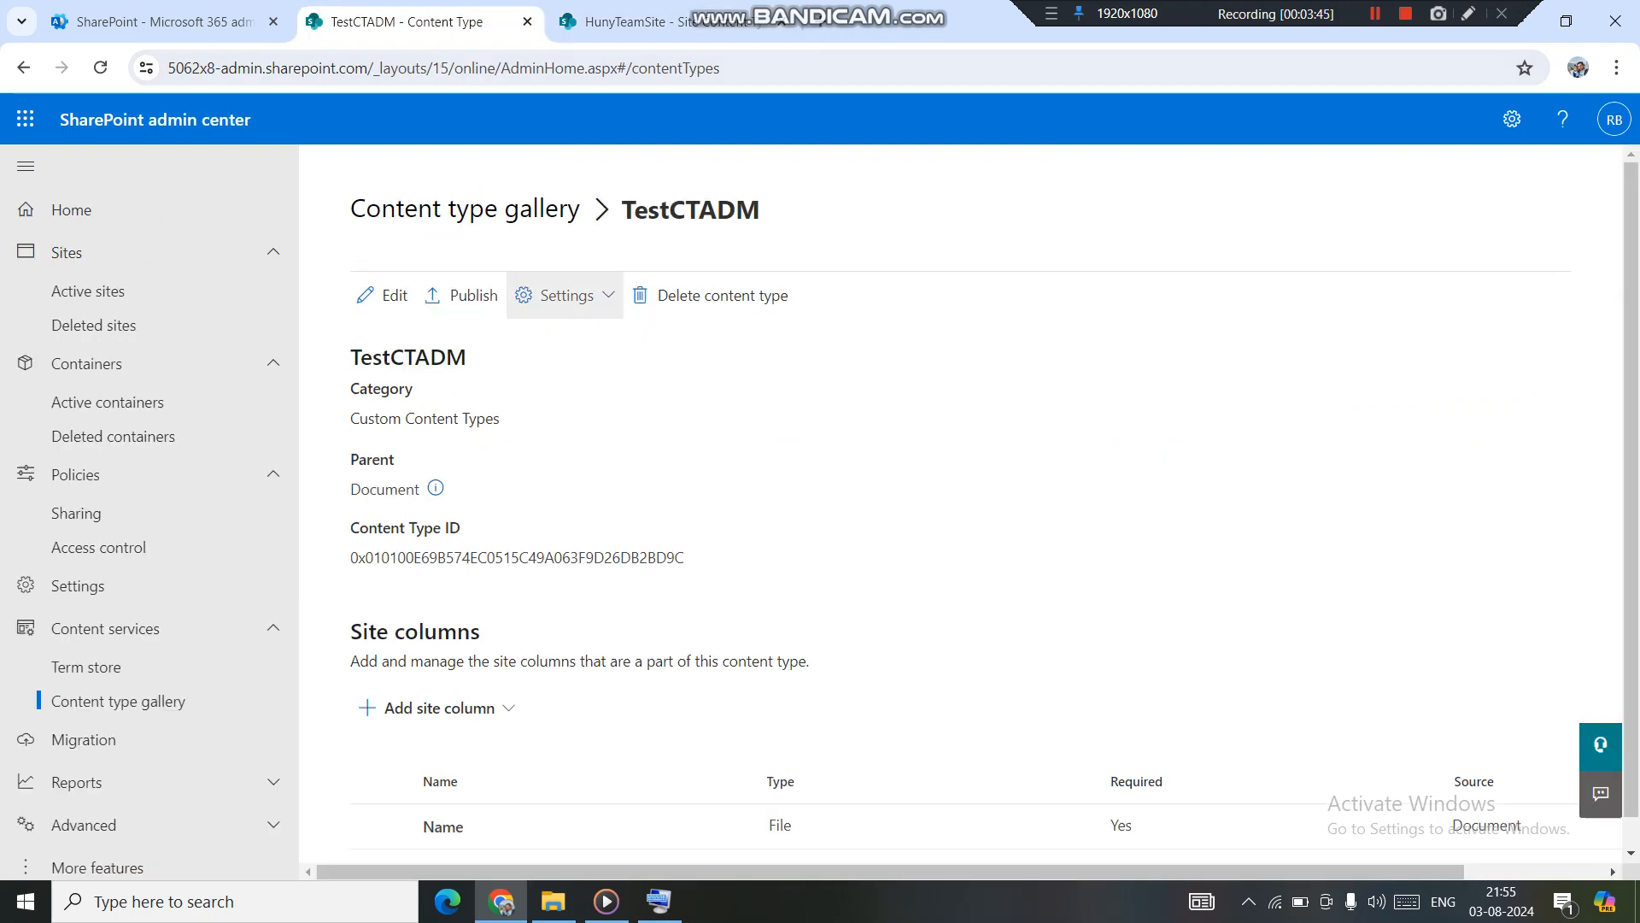
pyautogui.click(649, 23)
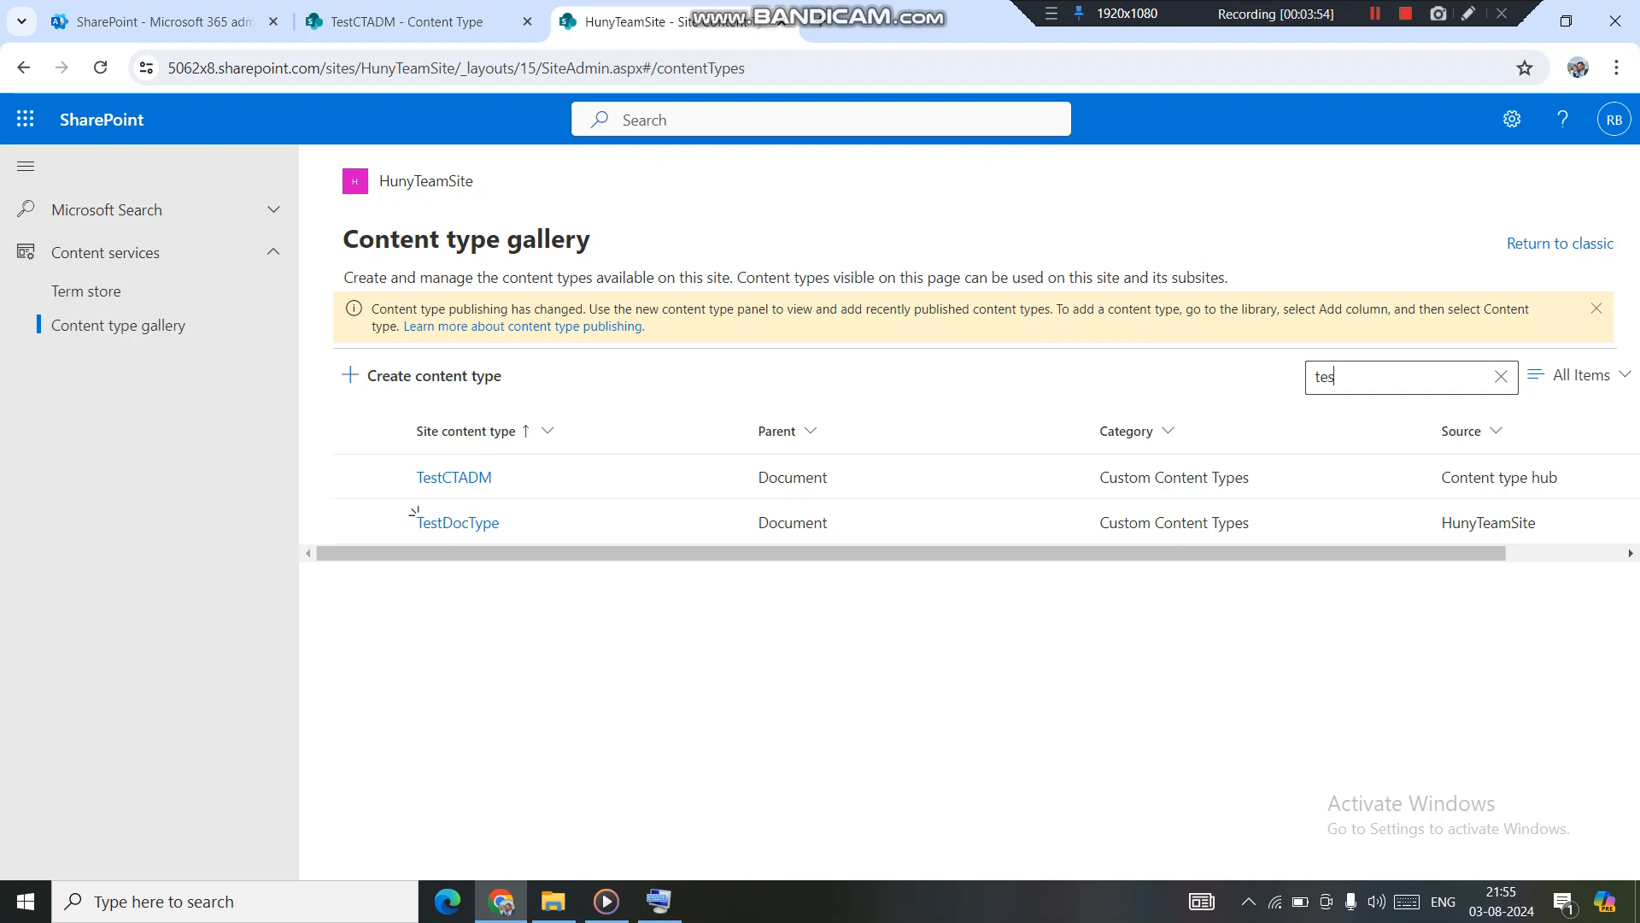
pyautogui.moveTo(911, 554); pyautogui.dragTo(1027, 553)
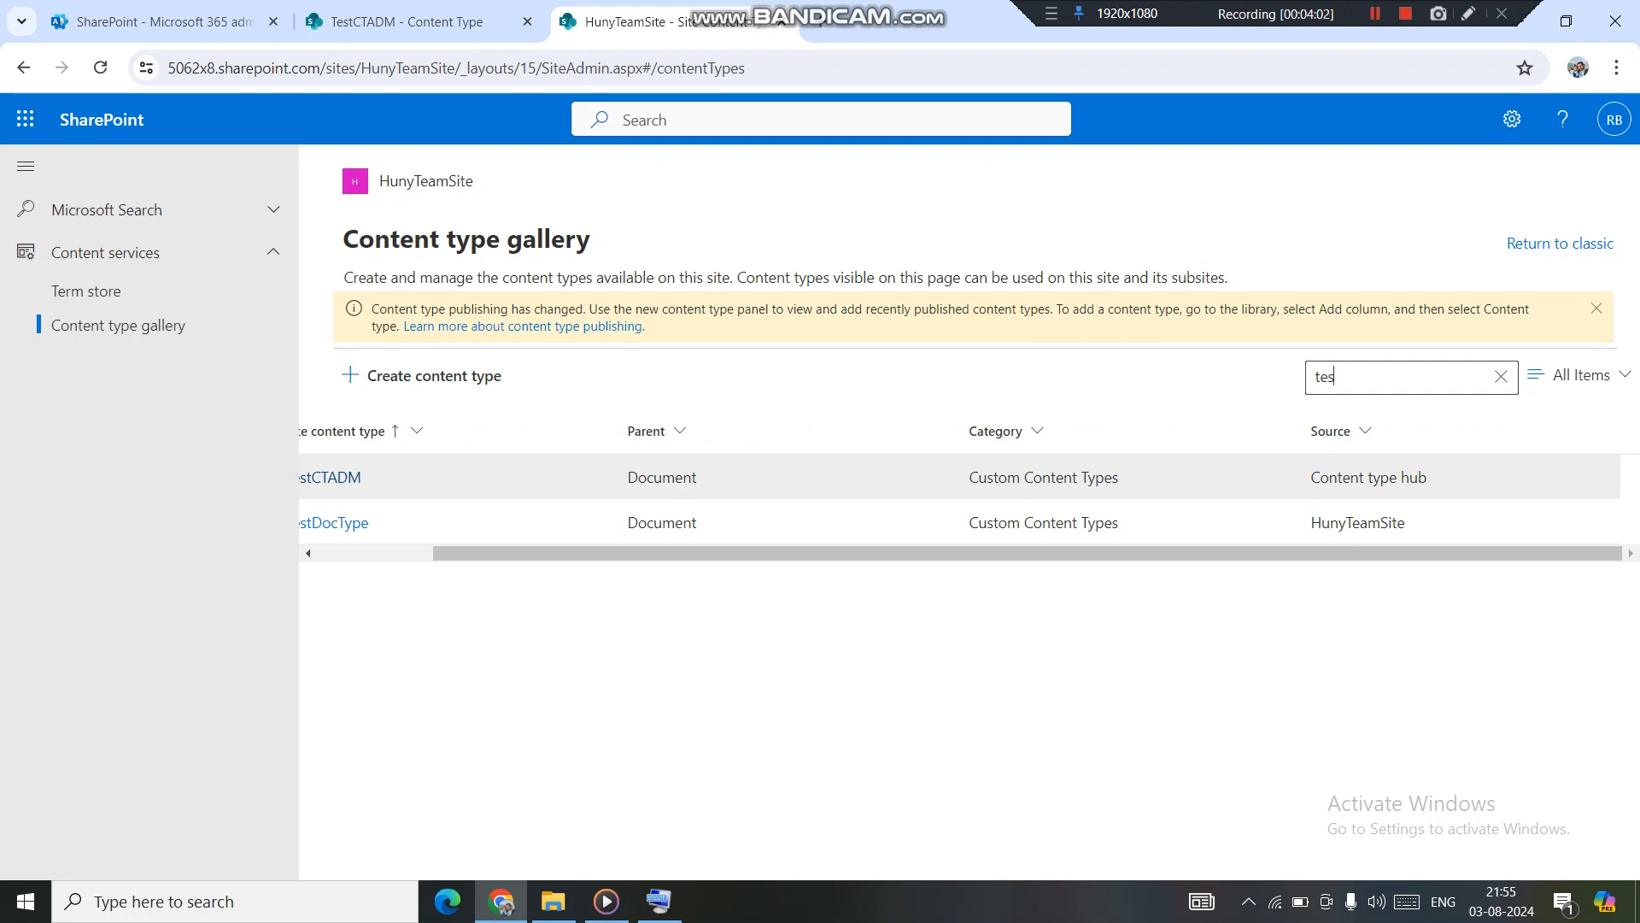
pyautogui.moveTo(1027, 554); pyautogui.dragTo(912, 554)
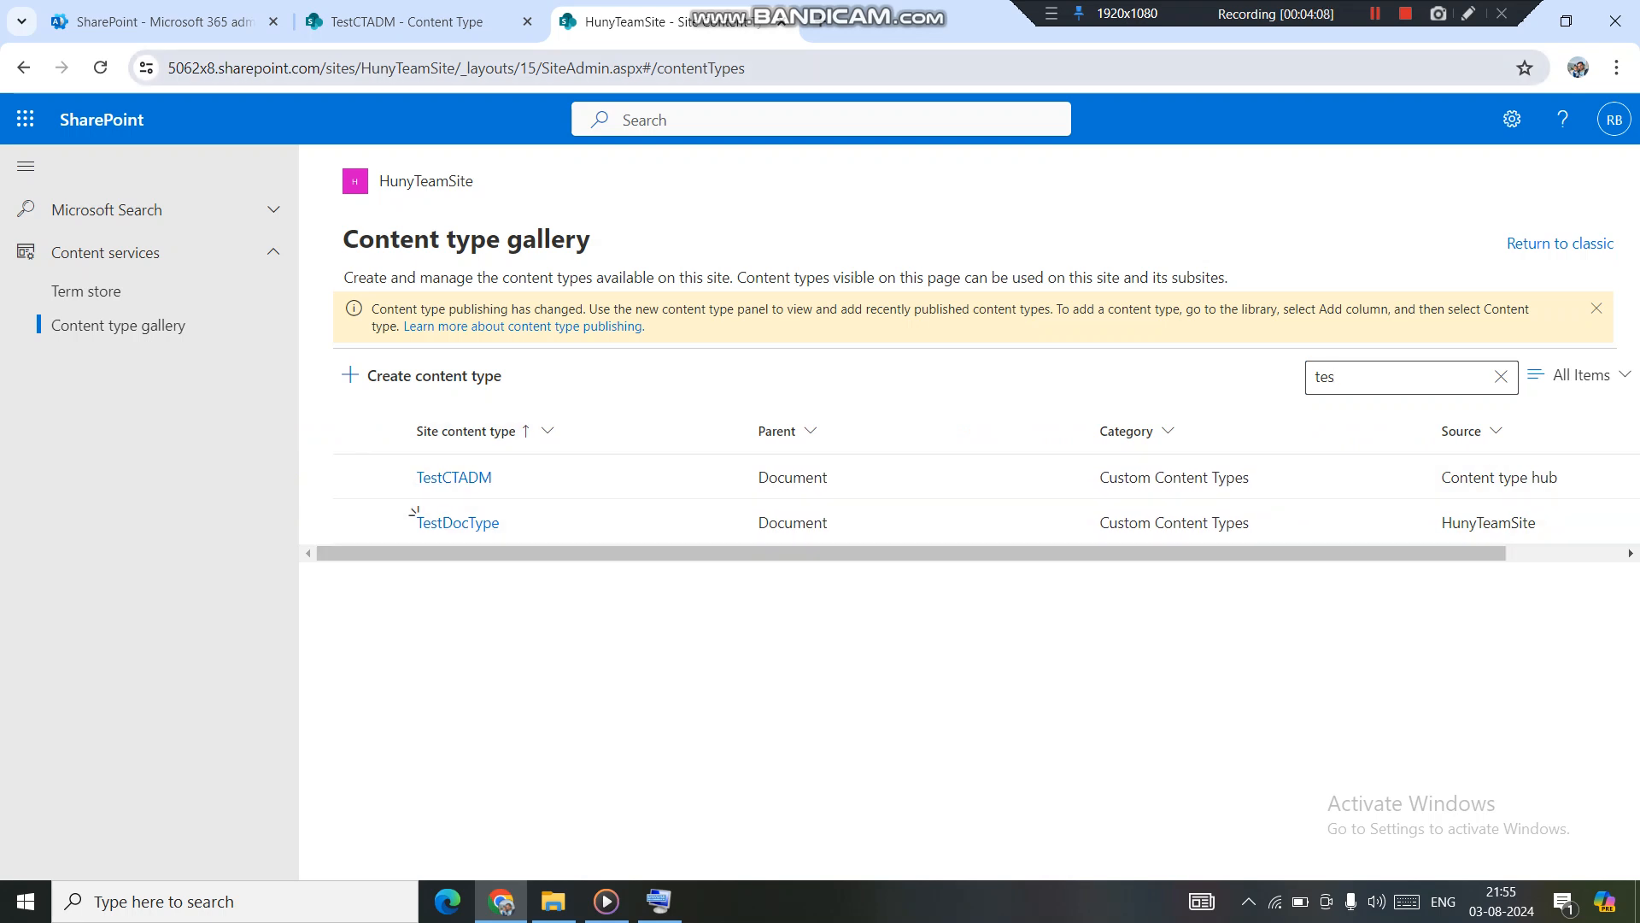
# Step: Open the site contents listing of HunyTeamSite
pyautogui.click(1512, 119)
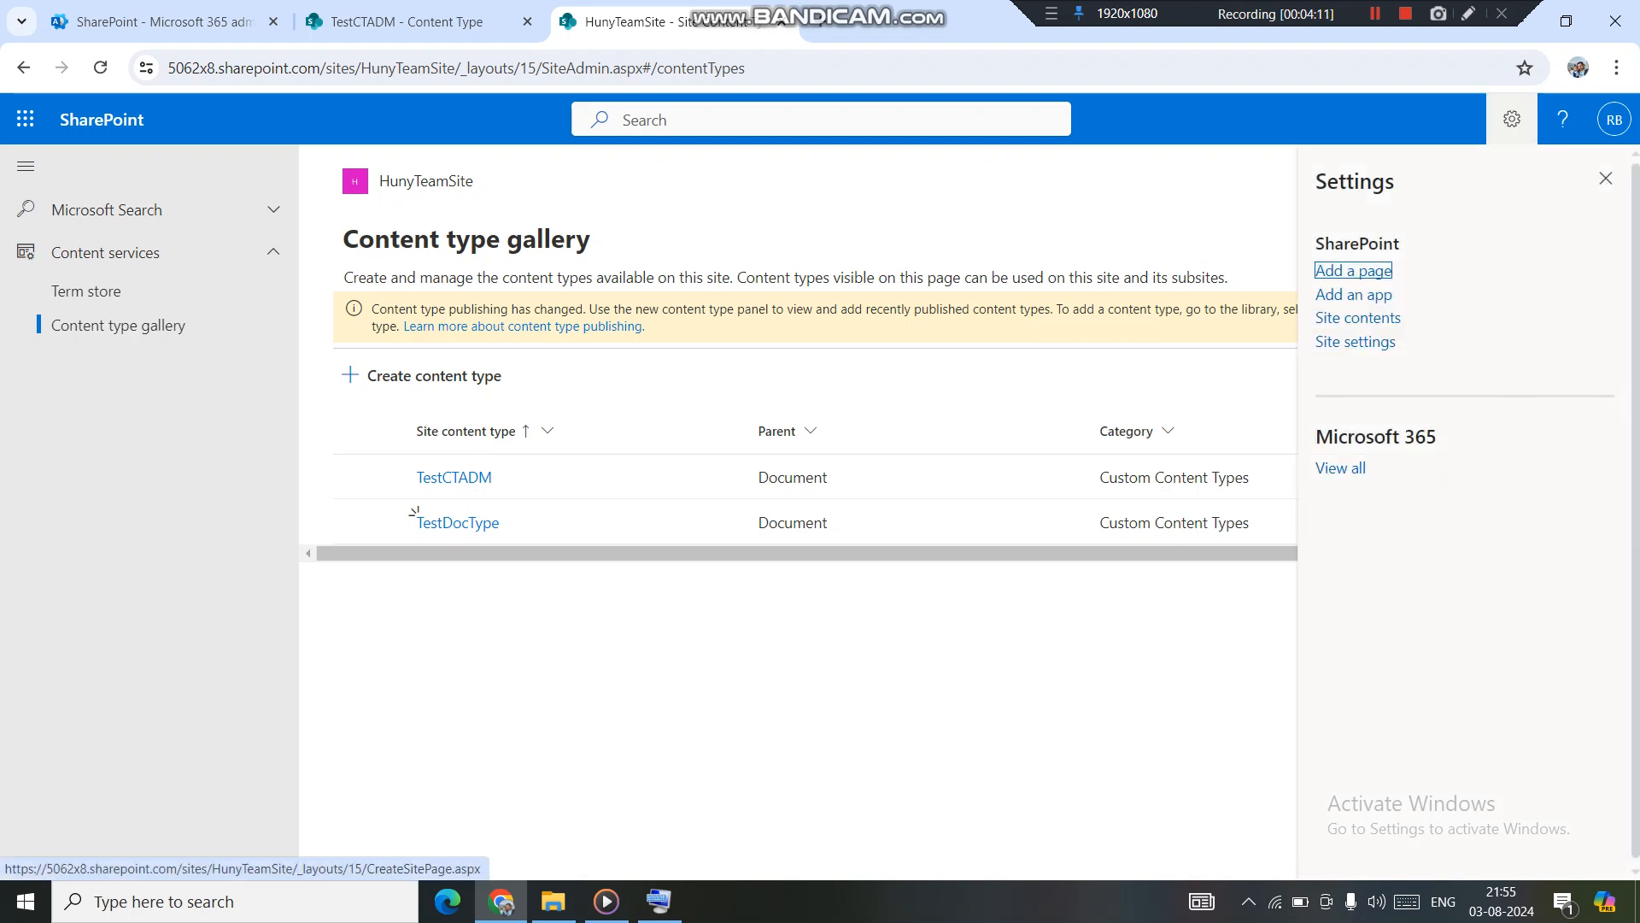
pyautogui.click(1358, 316)
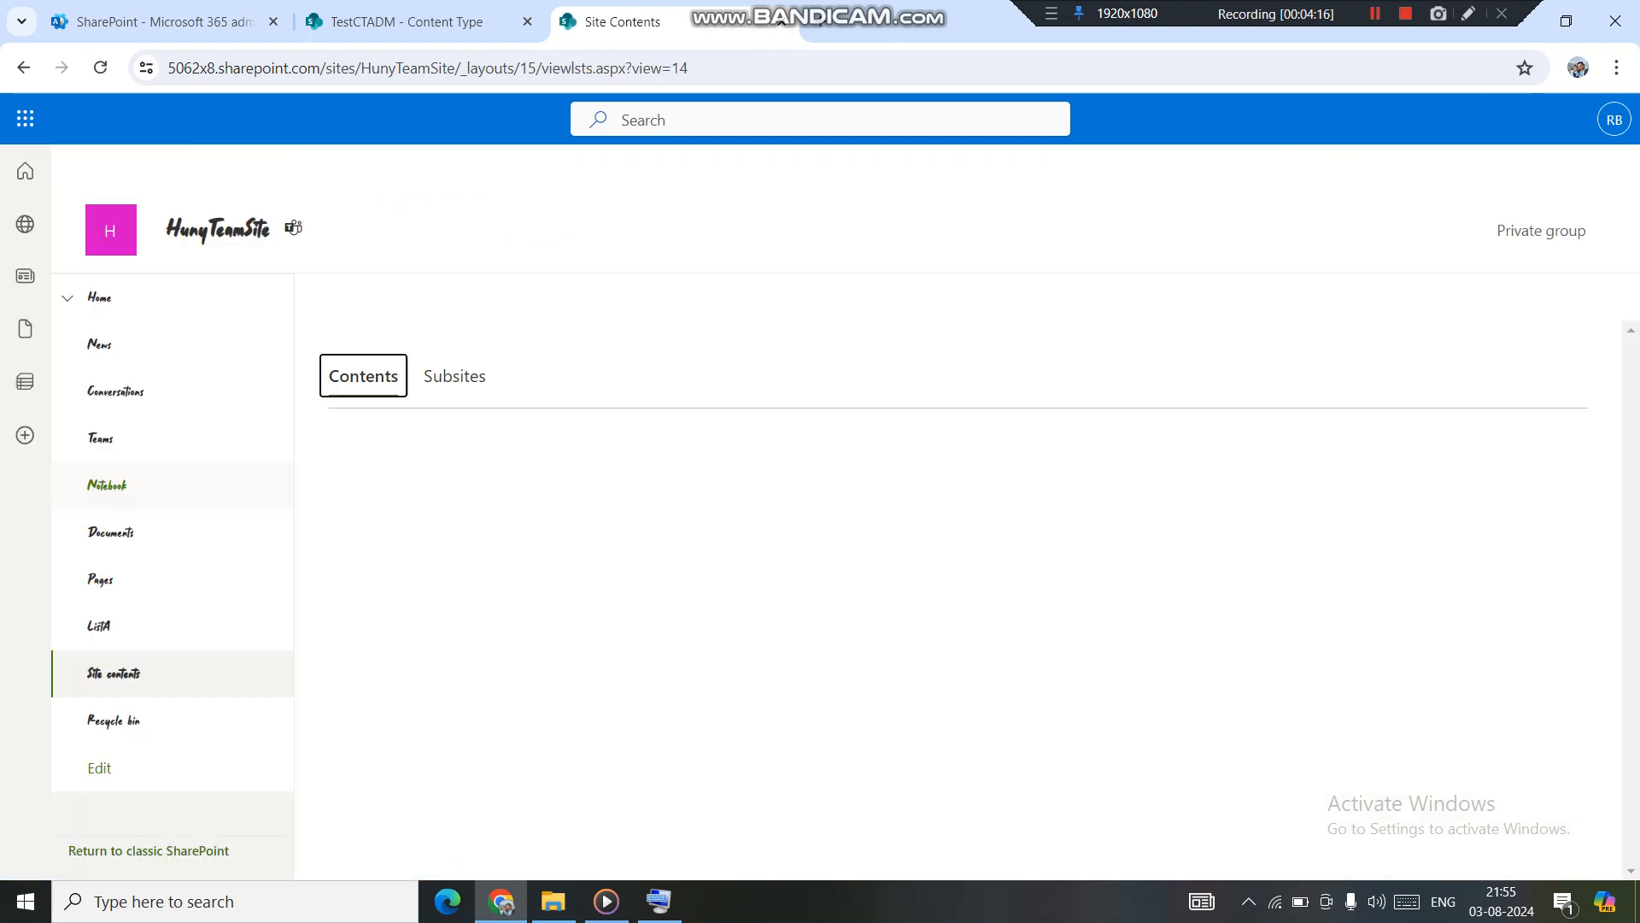
pyautogui.click(111, 531)
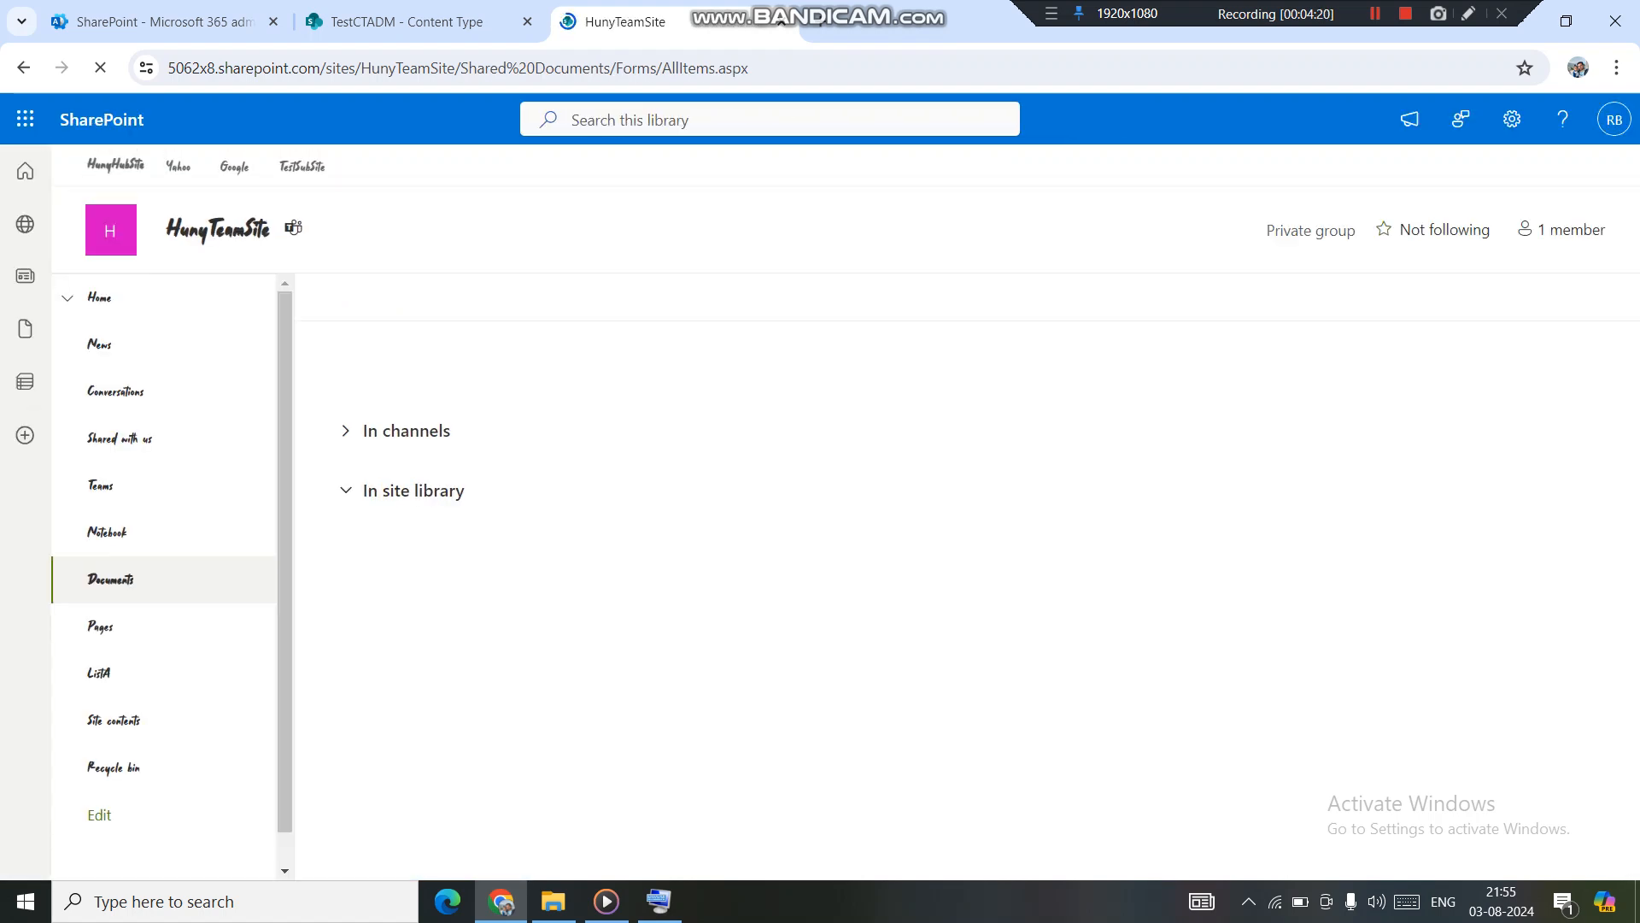
pyautogui.click(114, 721)
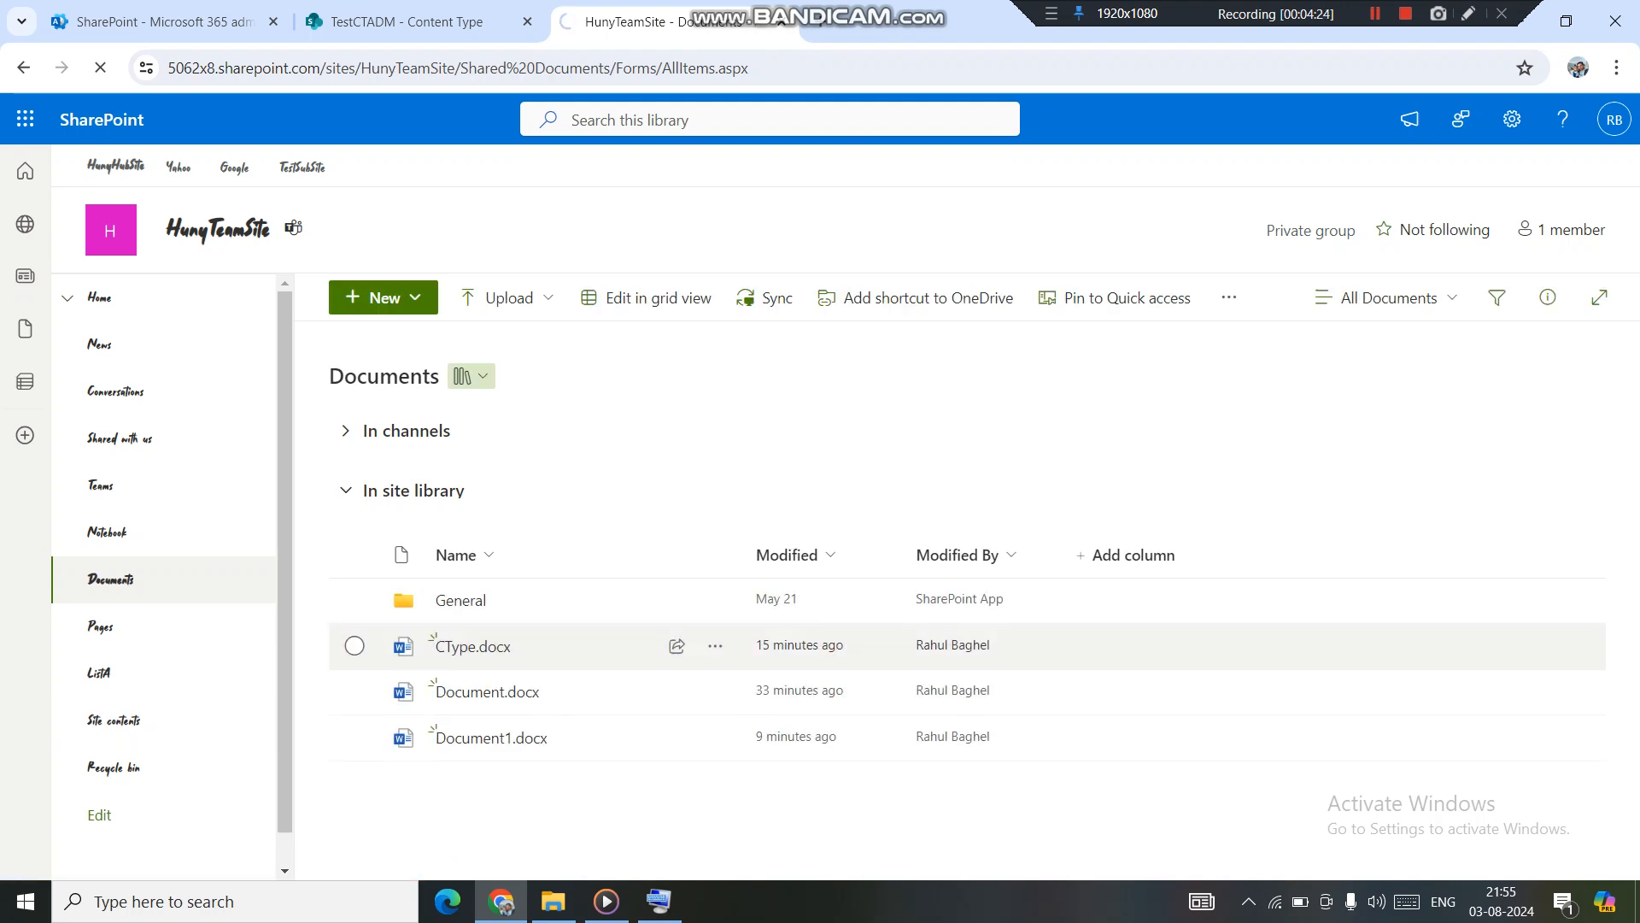
pyautogui.click(115, 721)
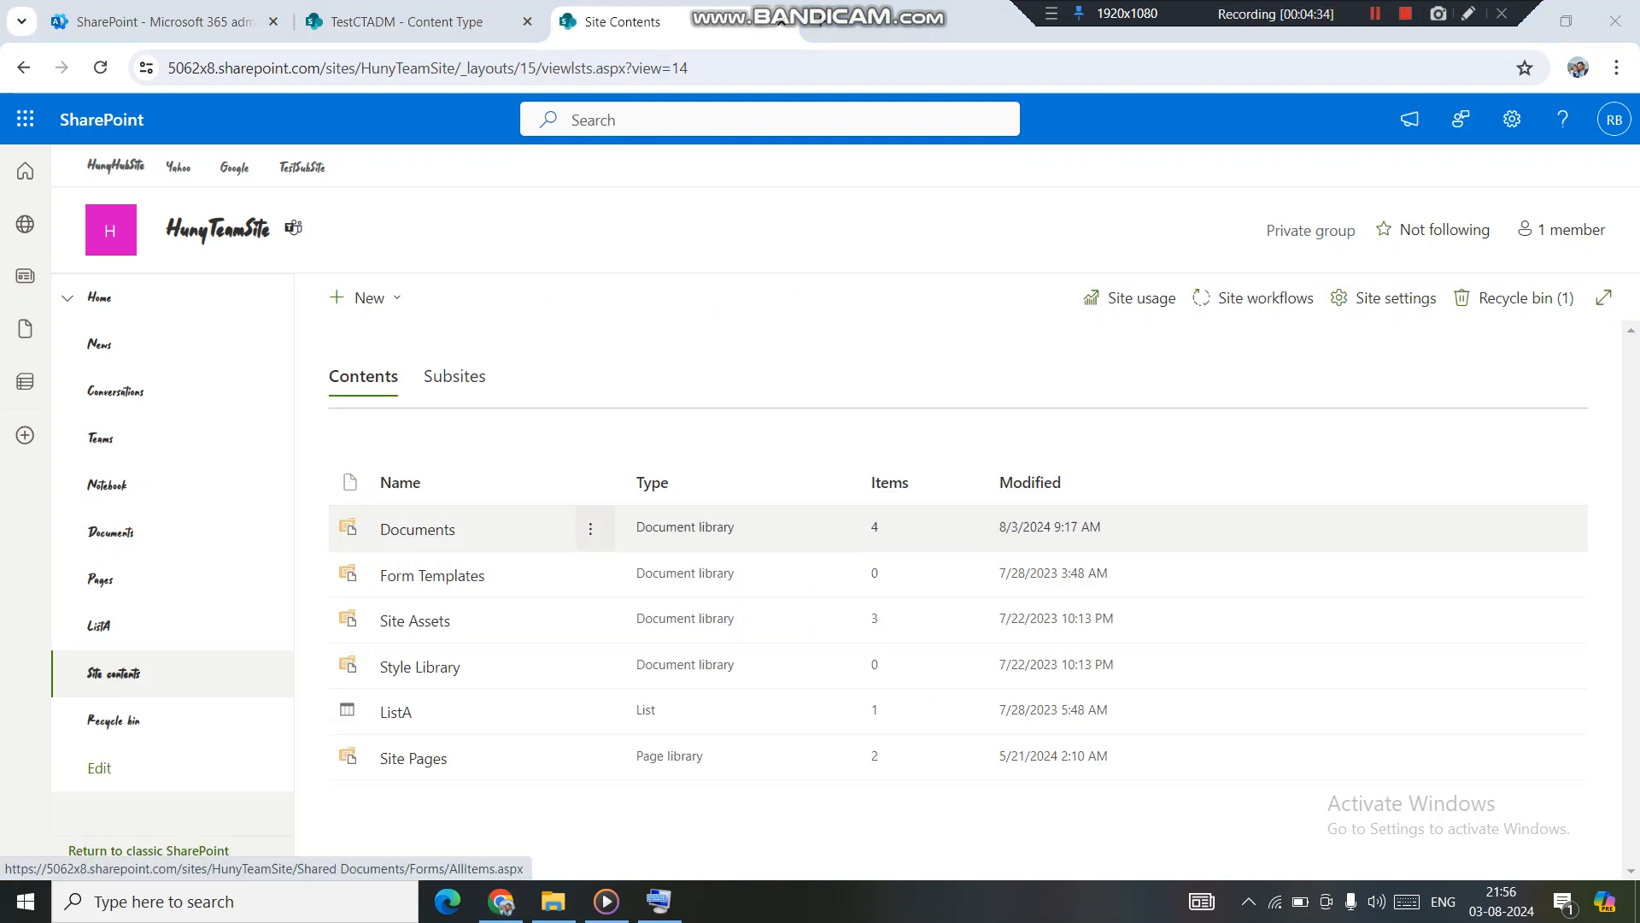
# Step: Open the library settings of Documents from the HunyTeamSite contents listing
pyautogui.click(592, 529)
pyautogui.click(591, 529)
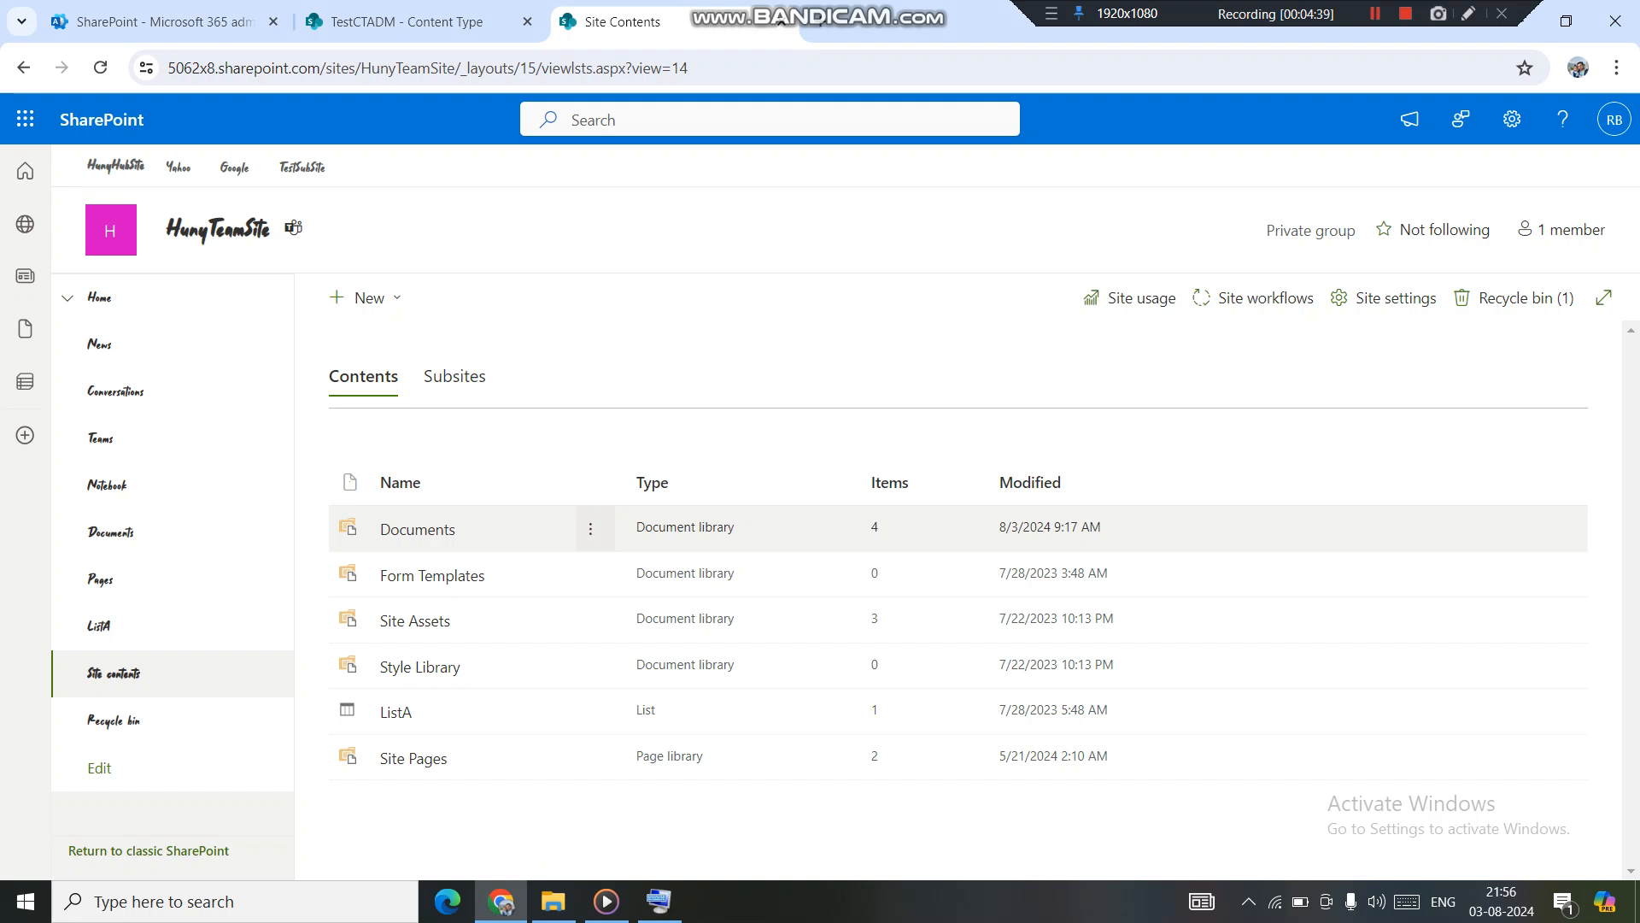
pyautogui.click(591, 528)
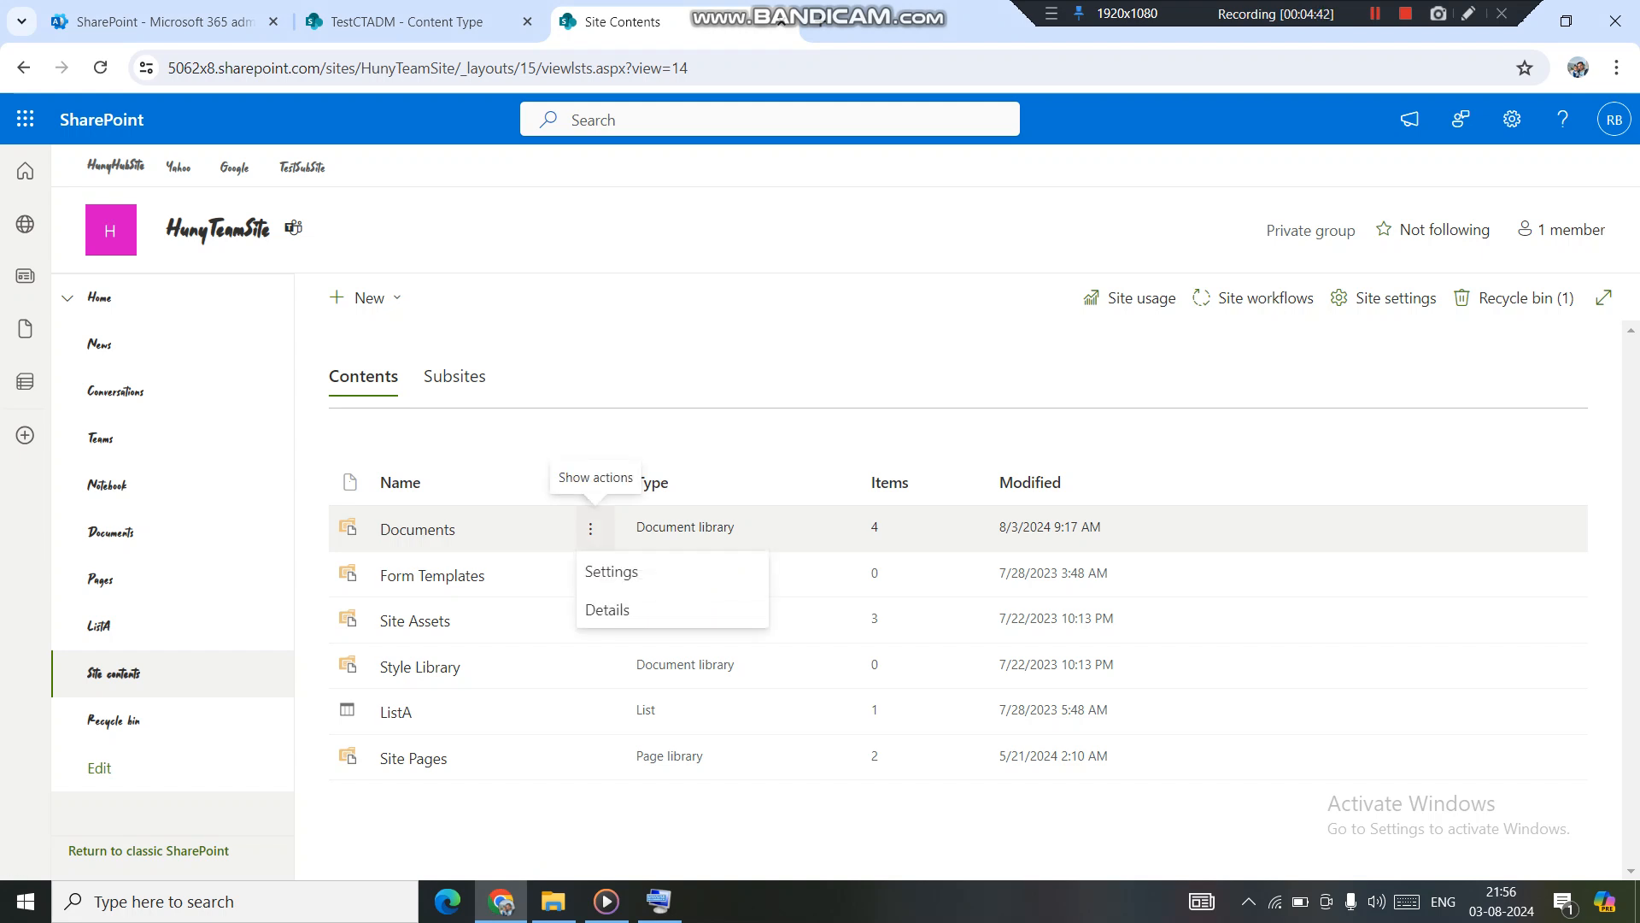
pyautogui.click(611, 570)
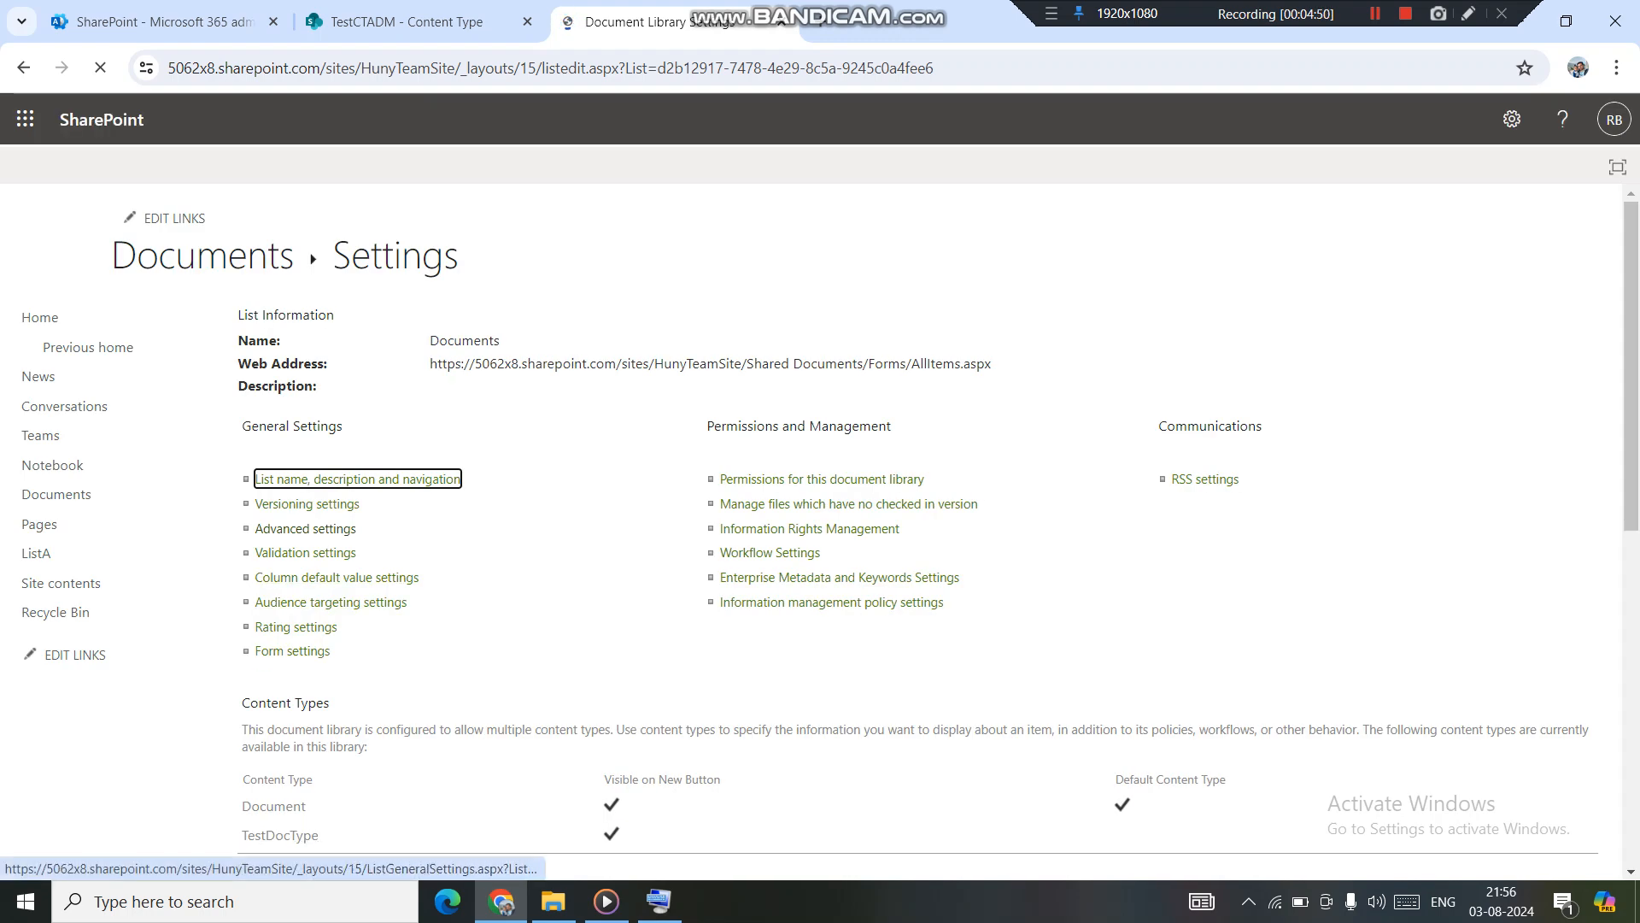
# Step: Add the existing site content type TestCTADM from the Custom Content Types group to the Documents library
pyautogui.scroll(-2, 930, 513)
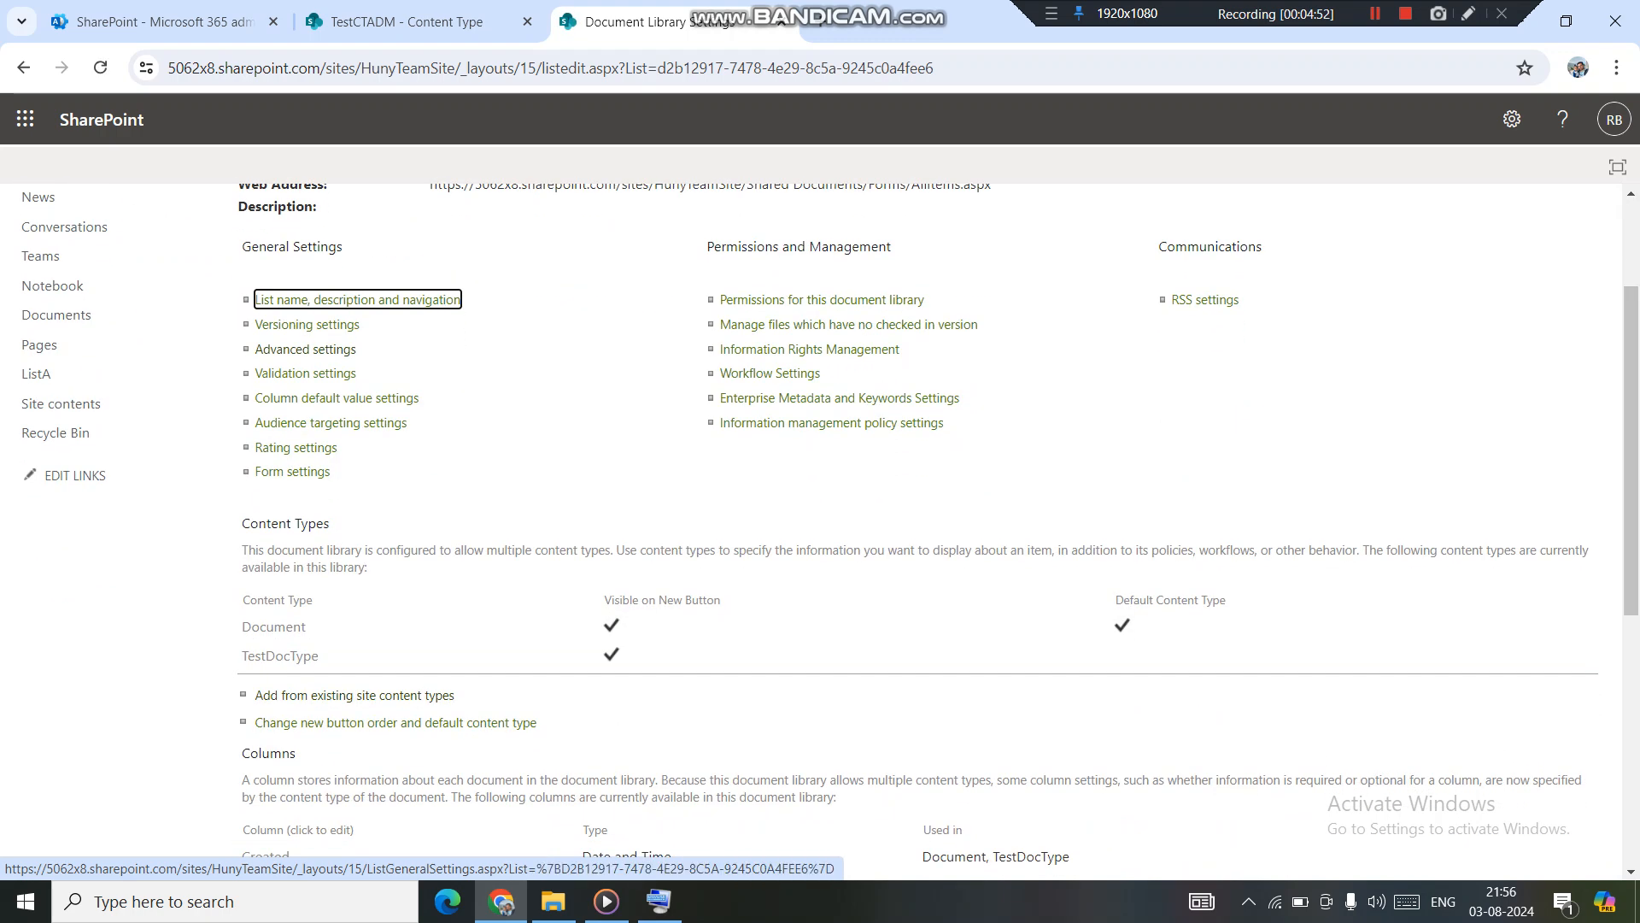
pyautogui.press('Return')
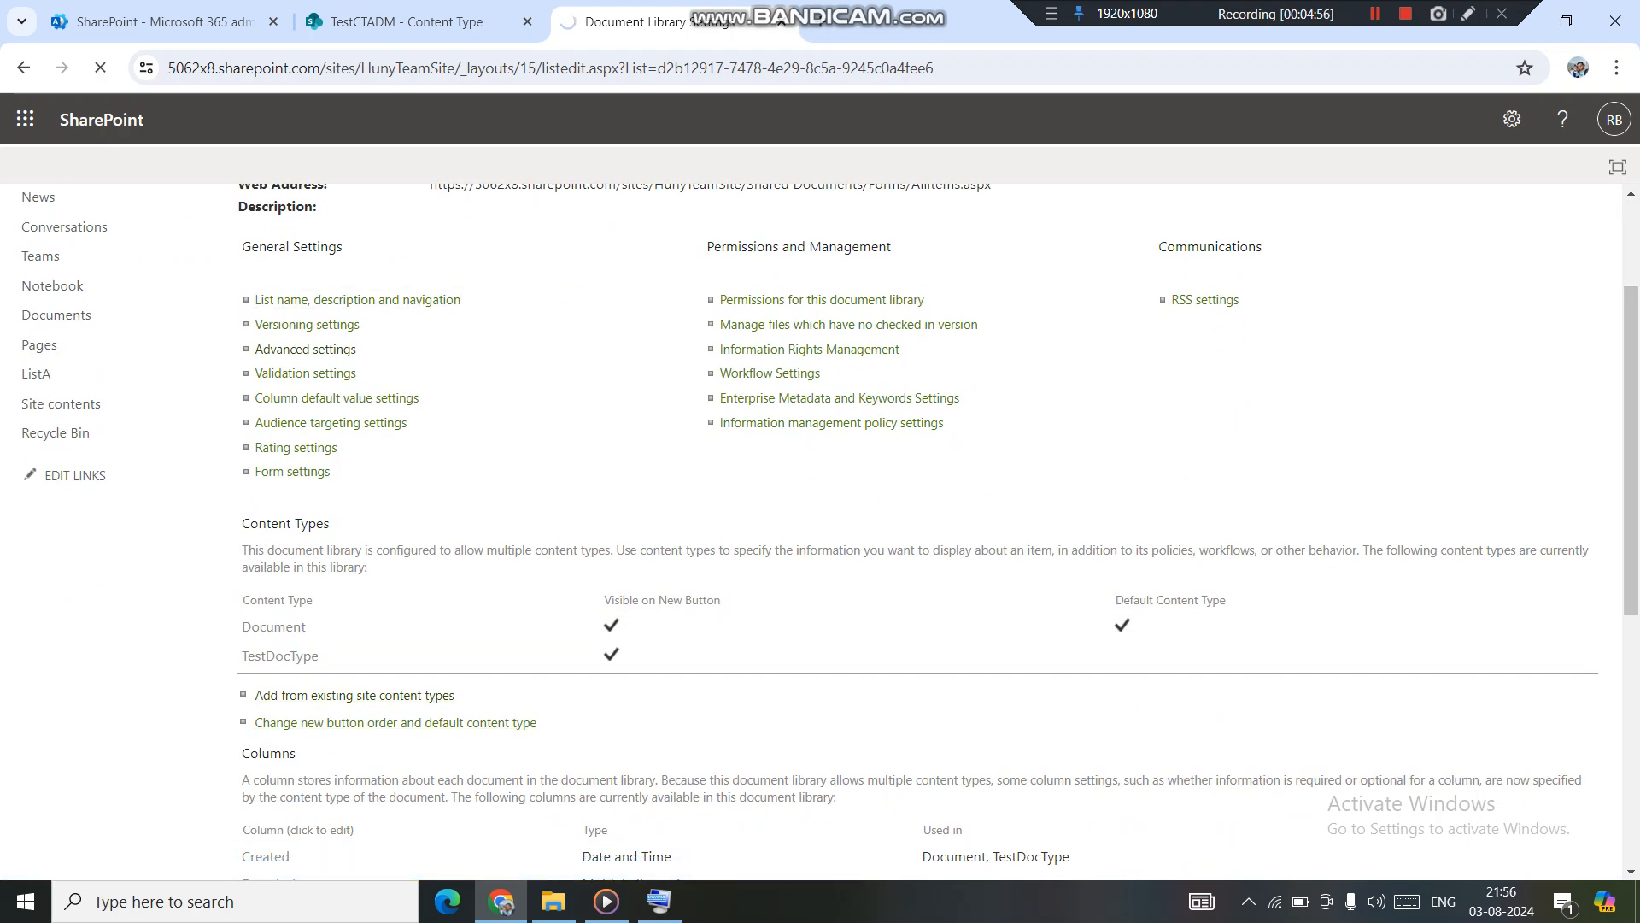
pyautogui.click(732, 427)
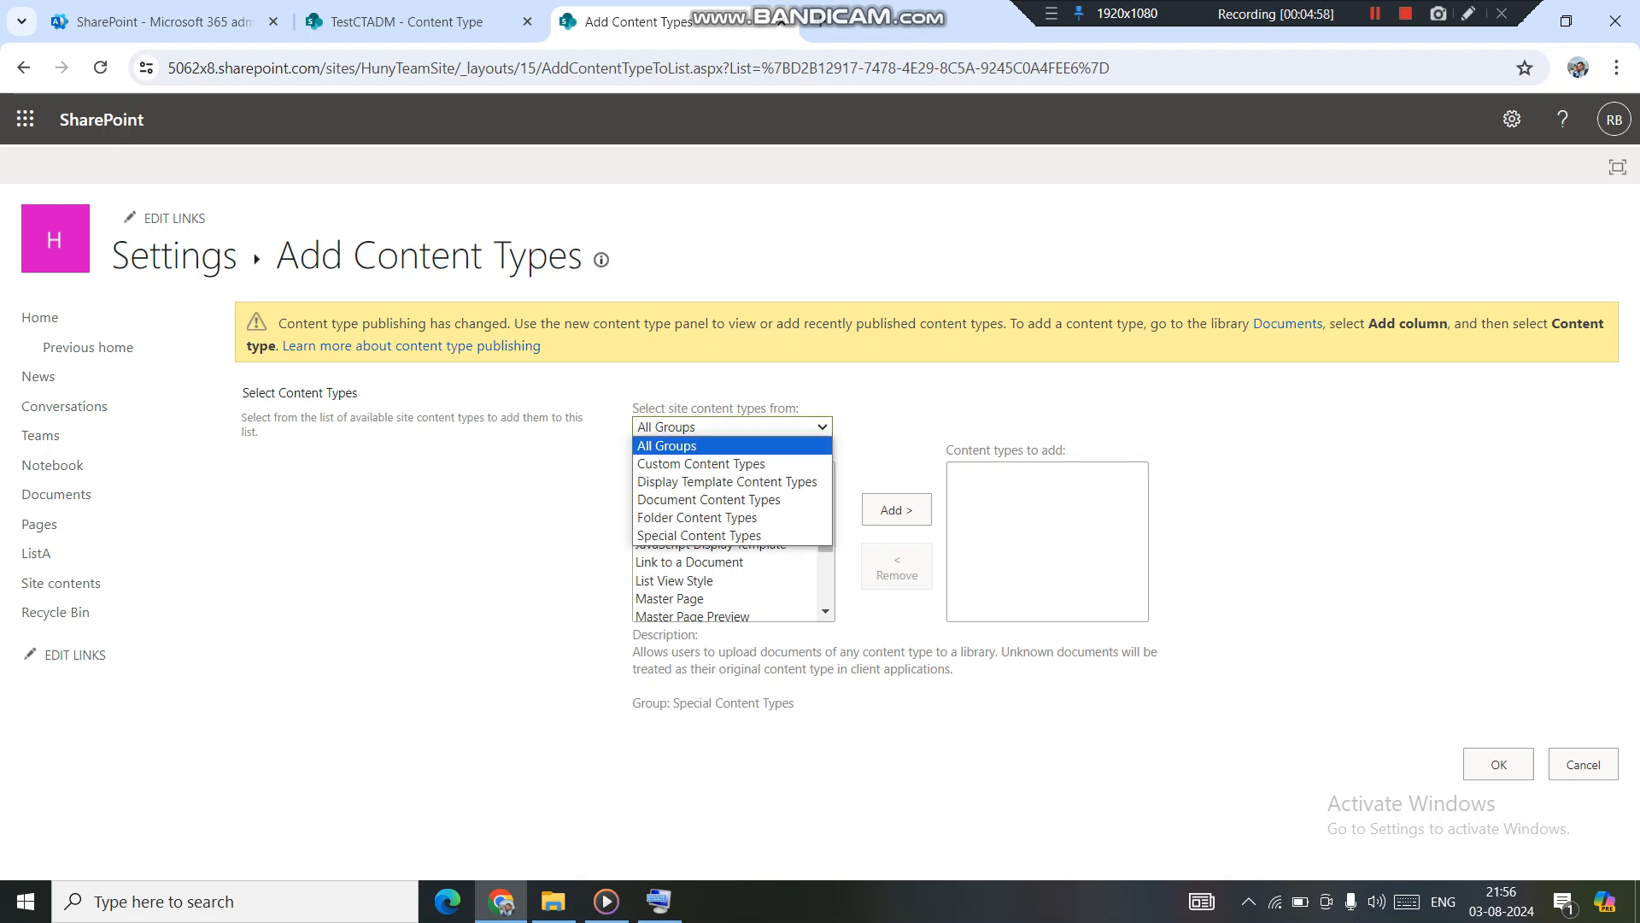
pyautogui.press('Down')
pyautogui.press('Return')
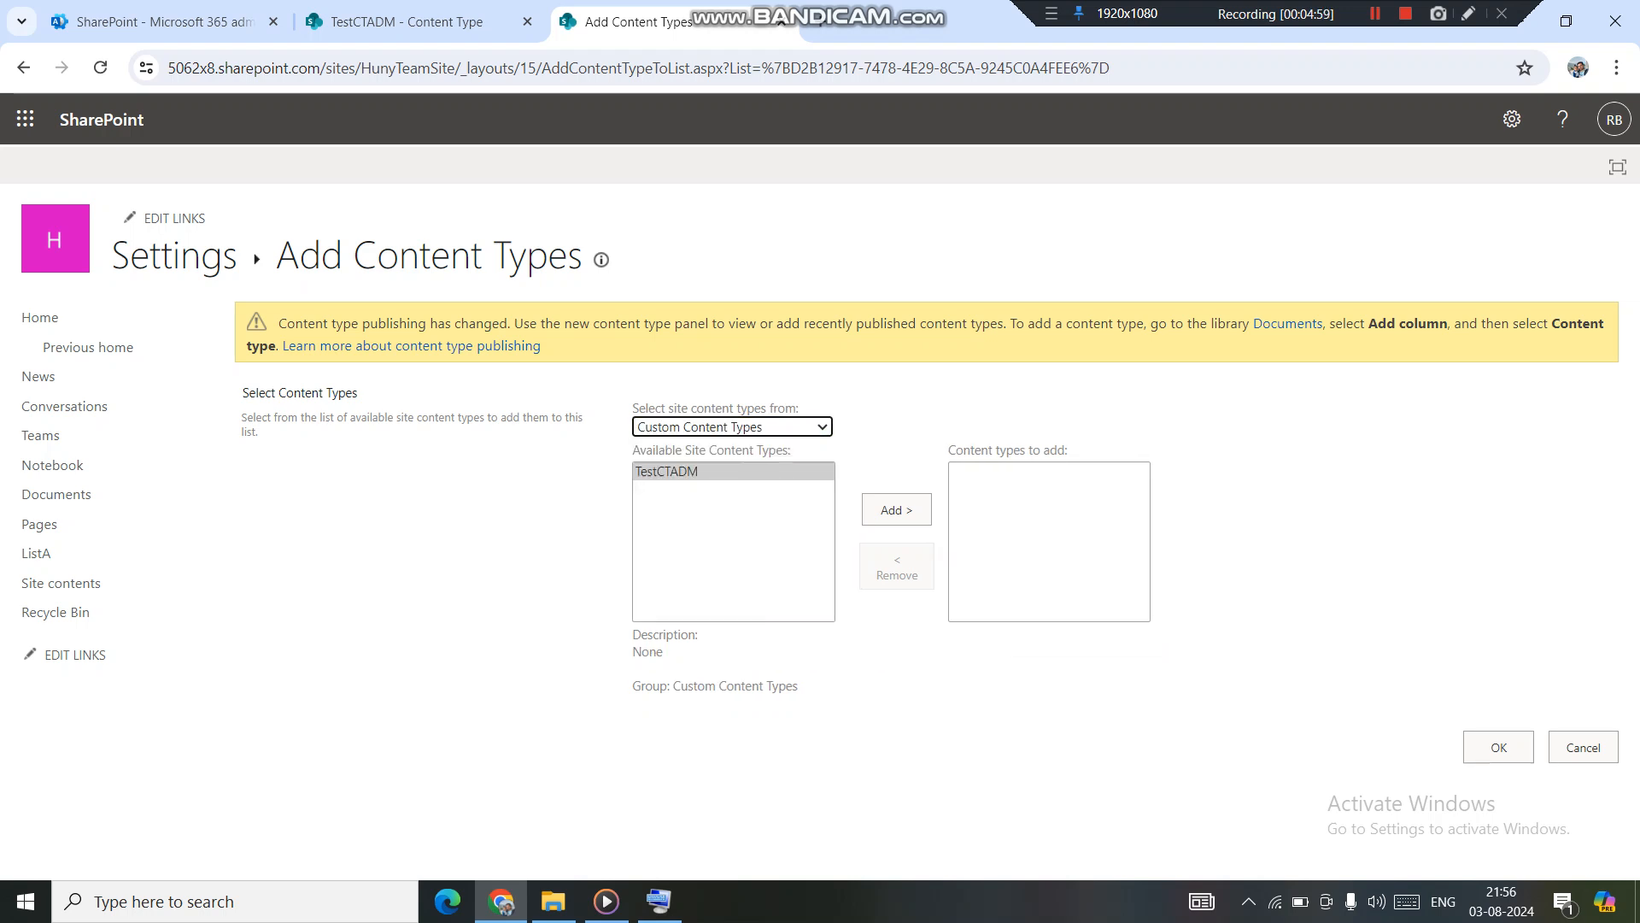
pyautogui.click(667, 471)
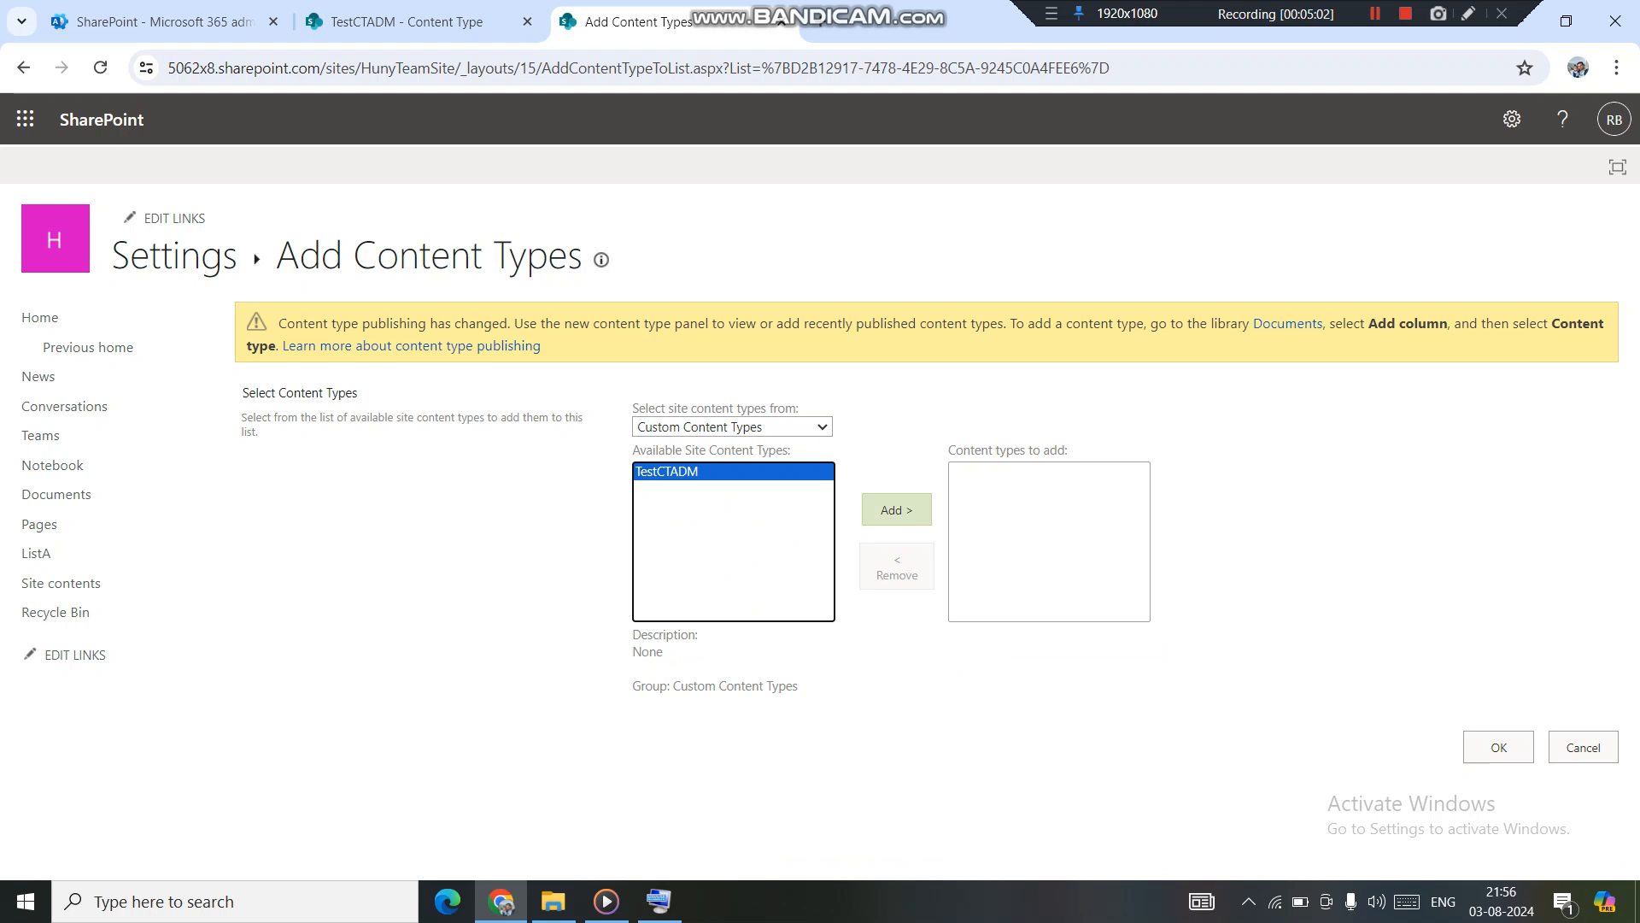
pyautogui.click(896, 510)
pyautogui.click(1498, 746)
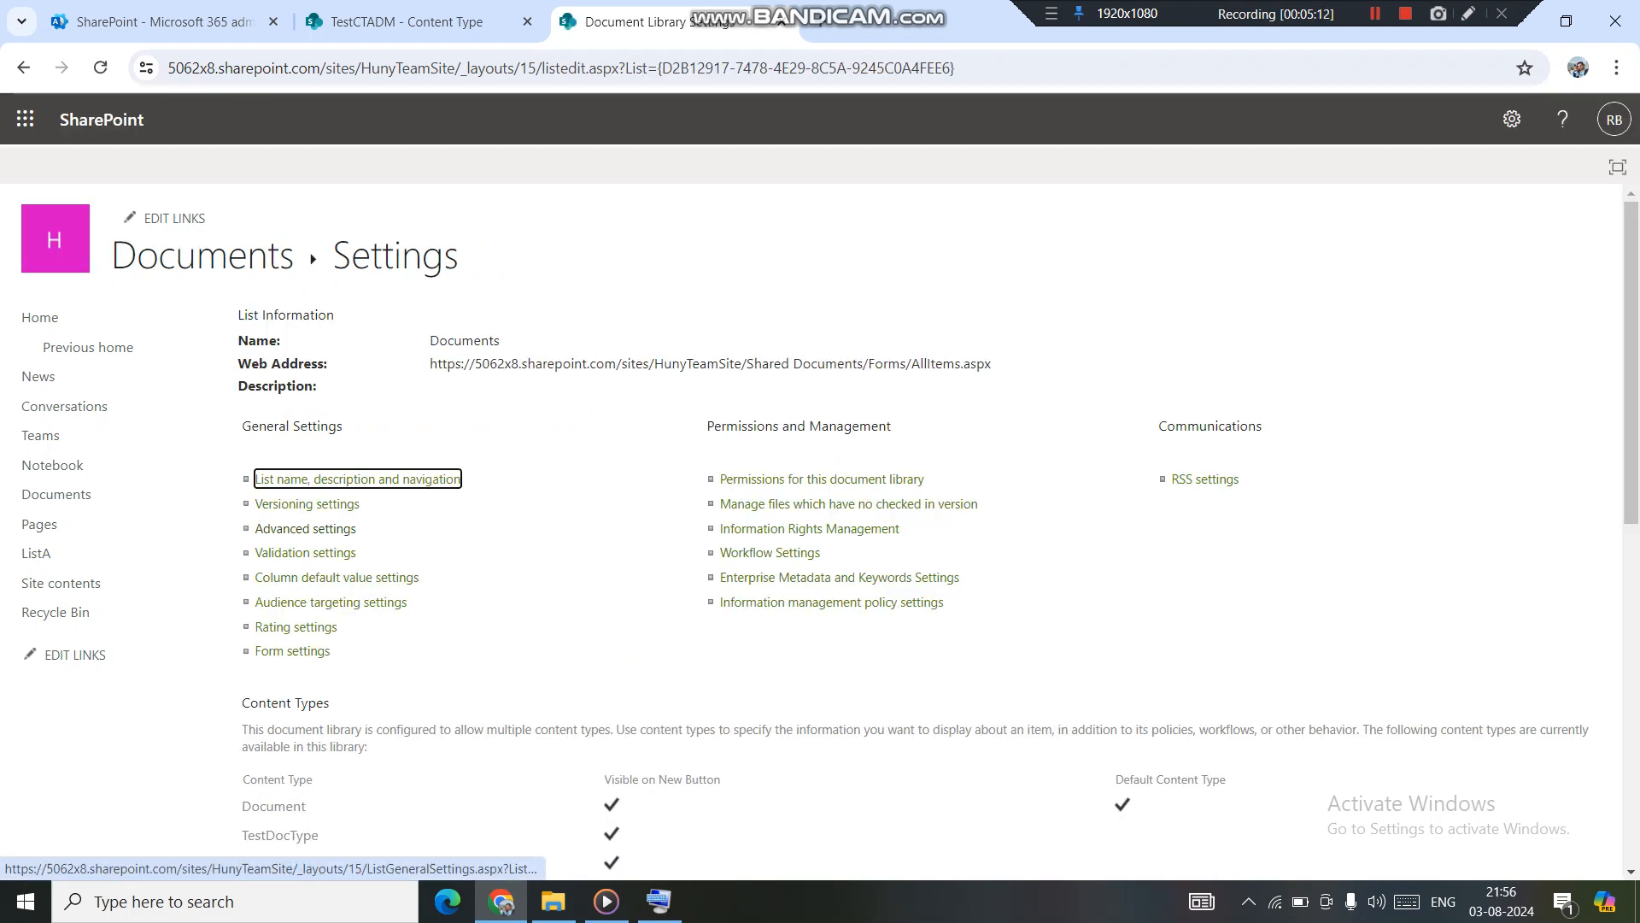
# Step: Create a new TestCTADM document in the Documents library, open it as a standard document, and close it
pyautogui.click(203, 256)
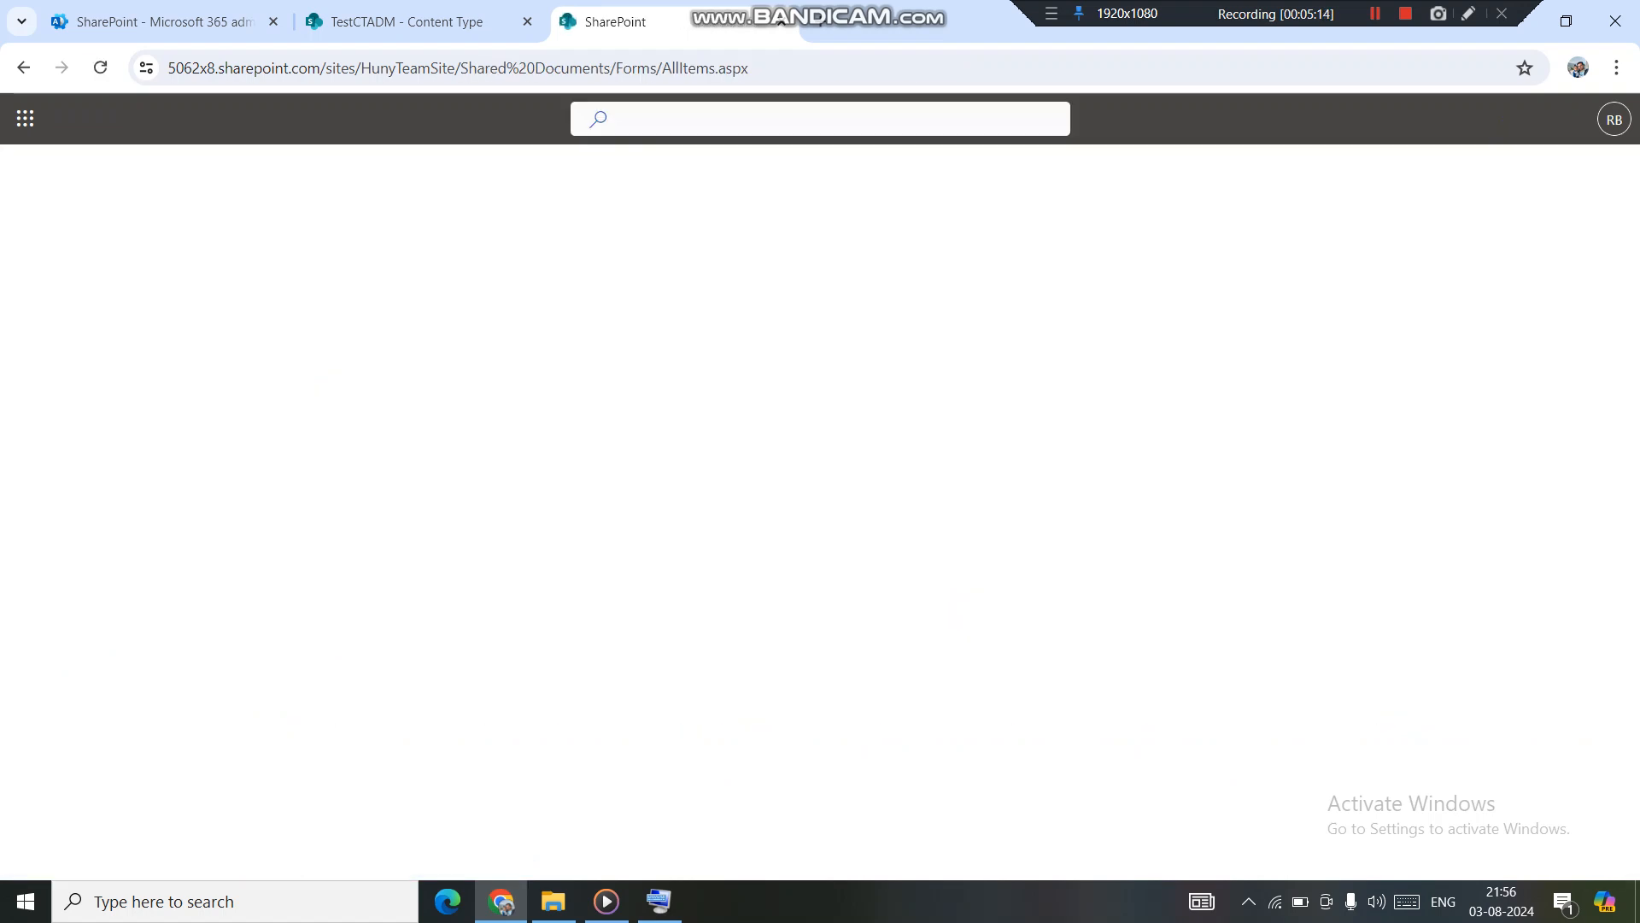
pyautogui.click(383, 298)
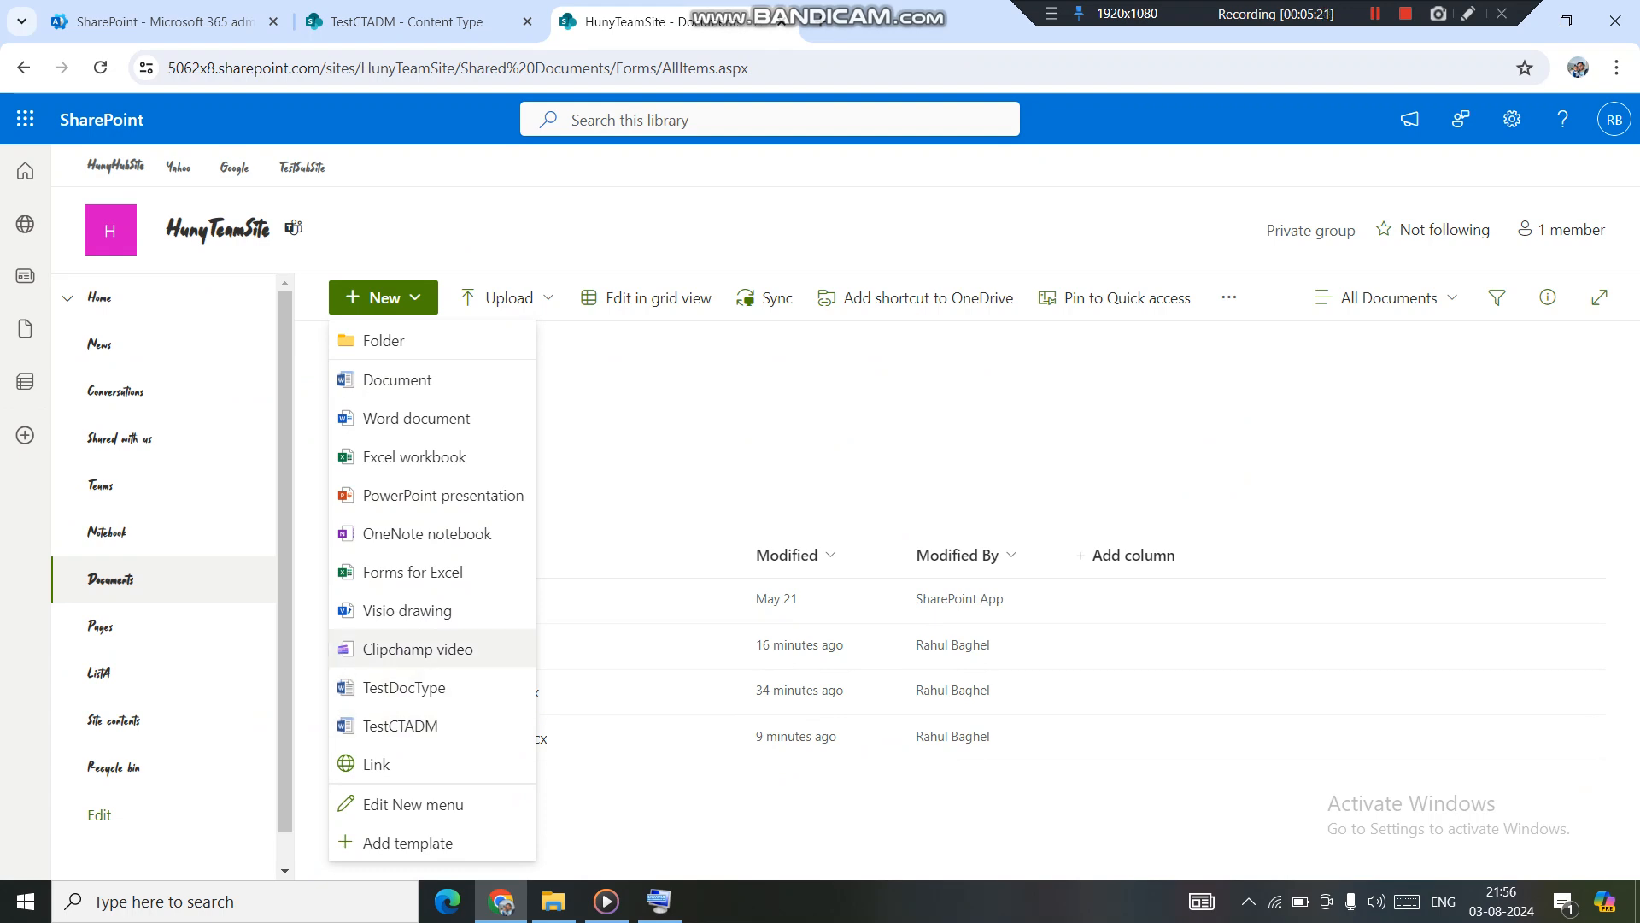
pyautogui.click(401, 726)
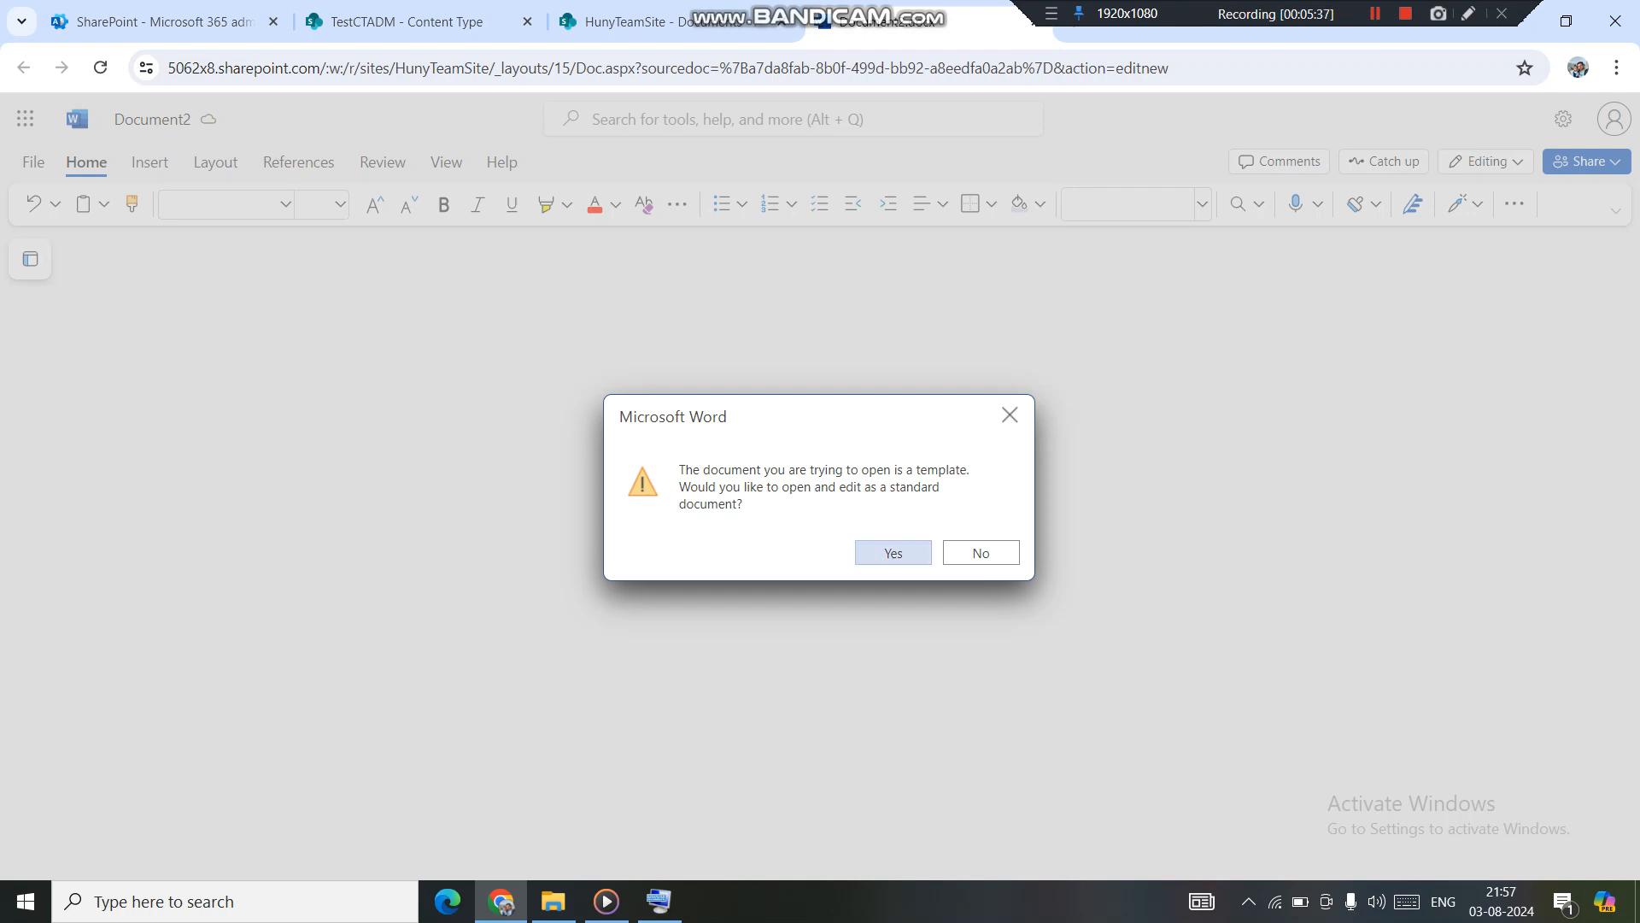
pyautogui.click(893, 552)
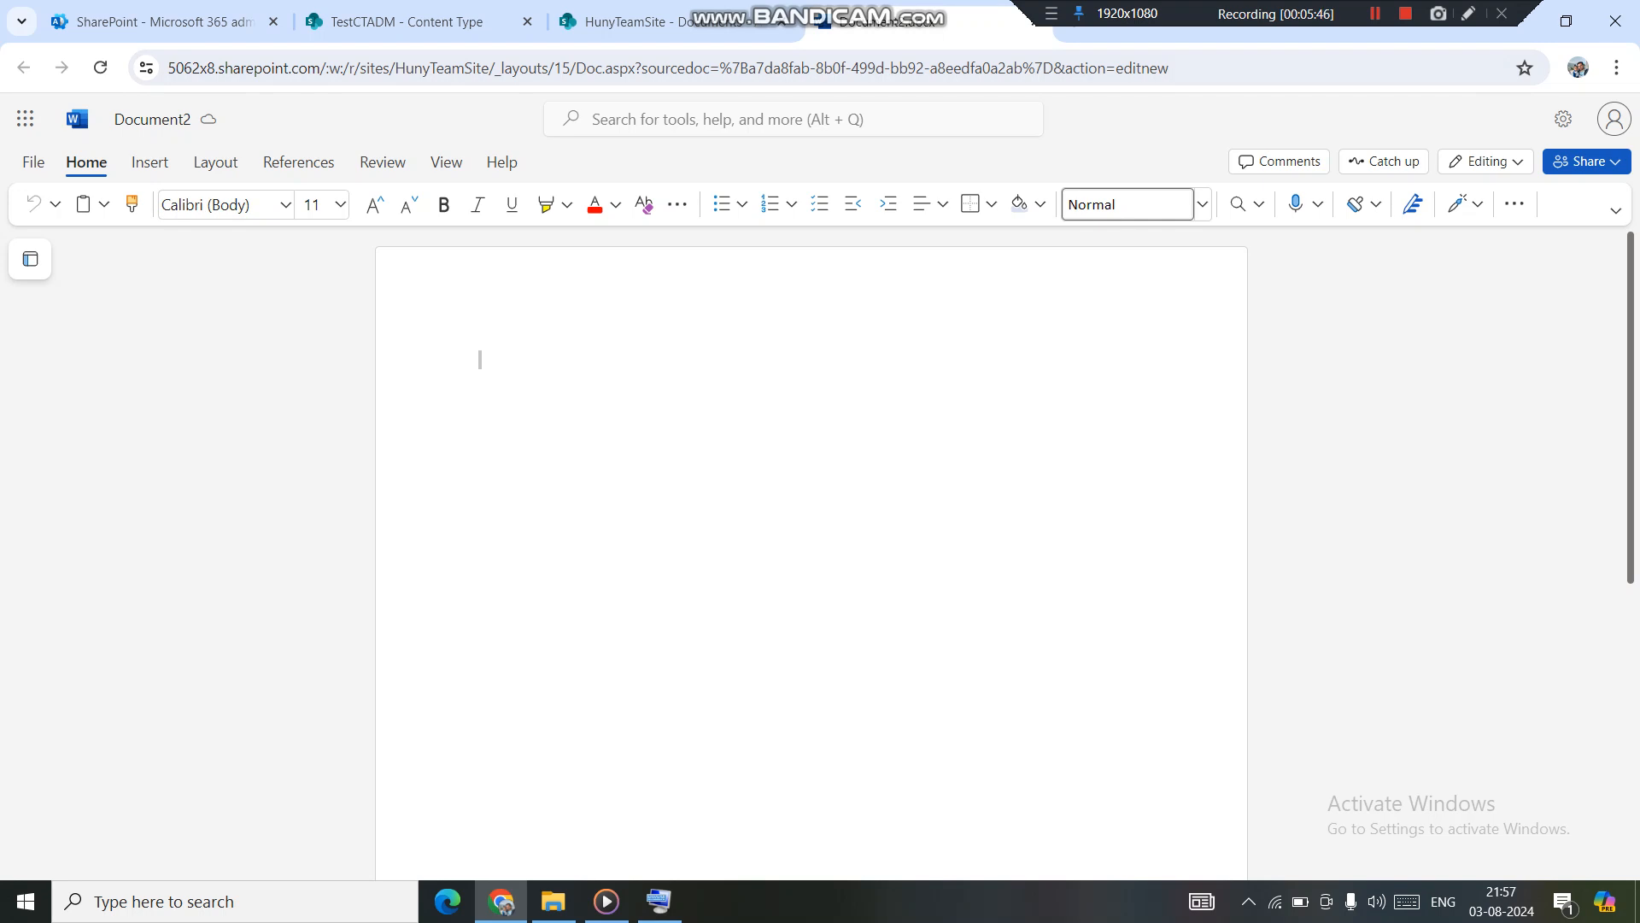
pyautogui.click(1034, 23)
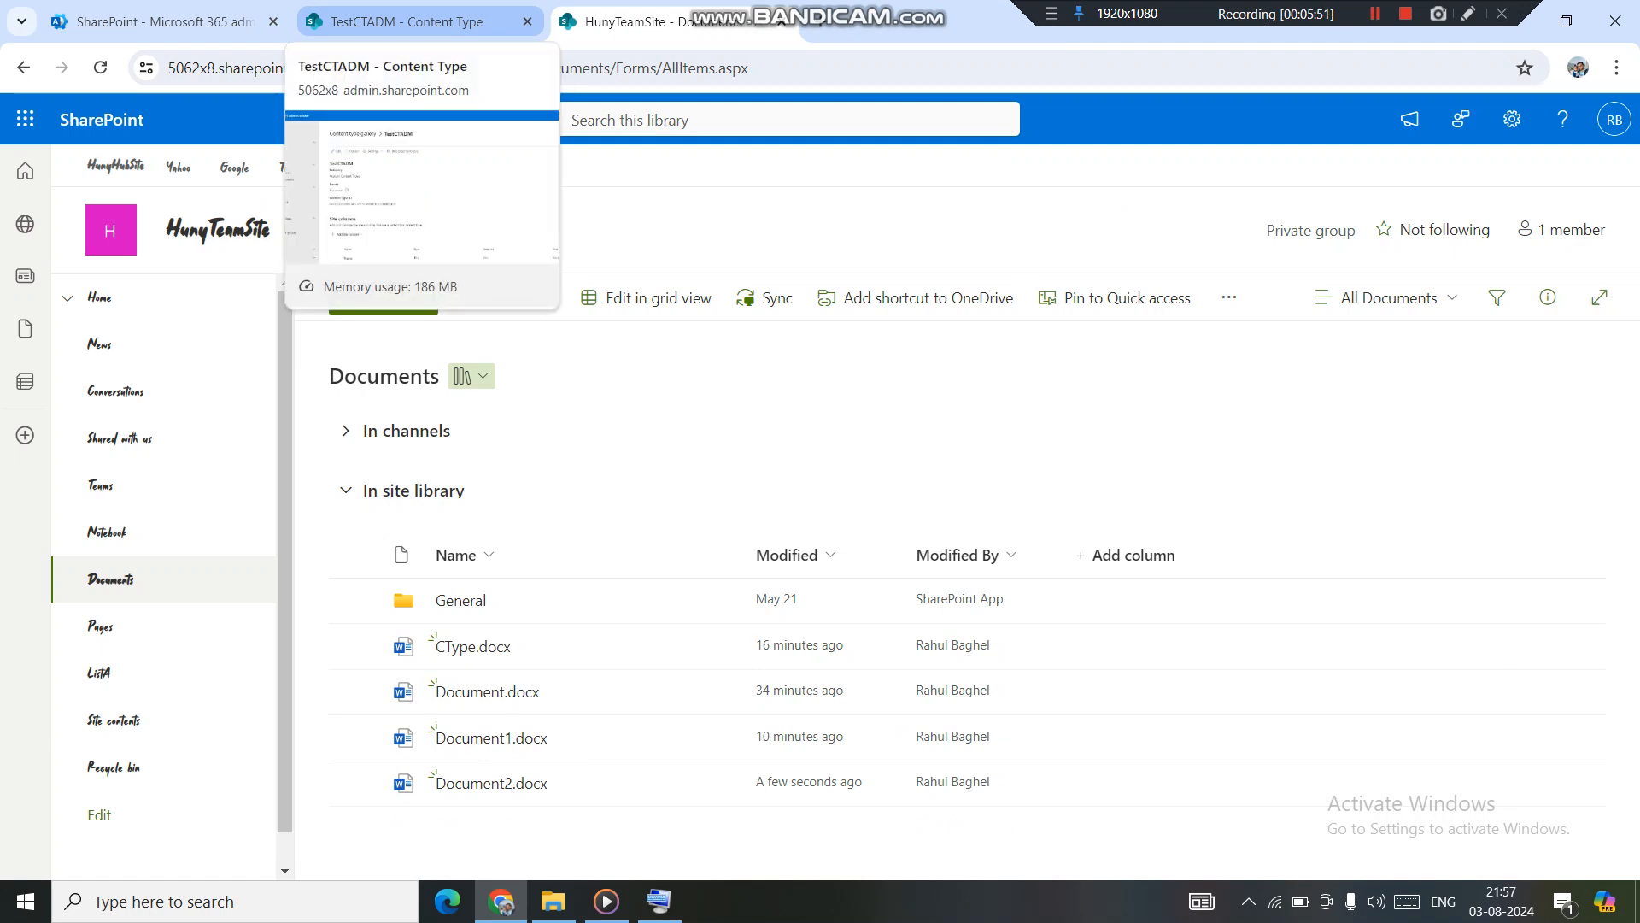
# Step: Upload a new document template for TestCTADM in its advanced settings in the SharePoint admin center and save it
pyautogui.click(407, 21)
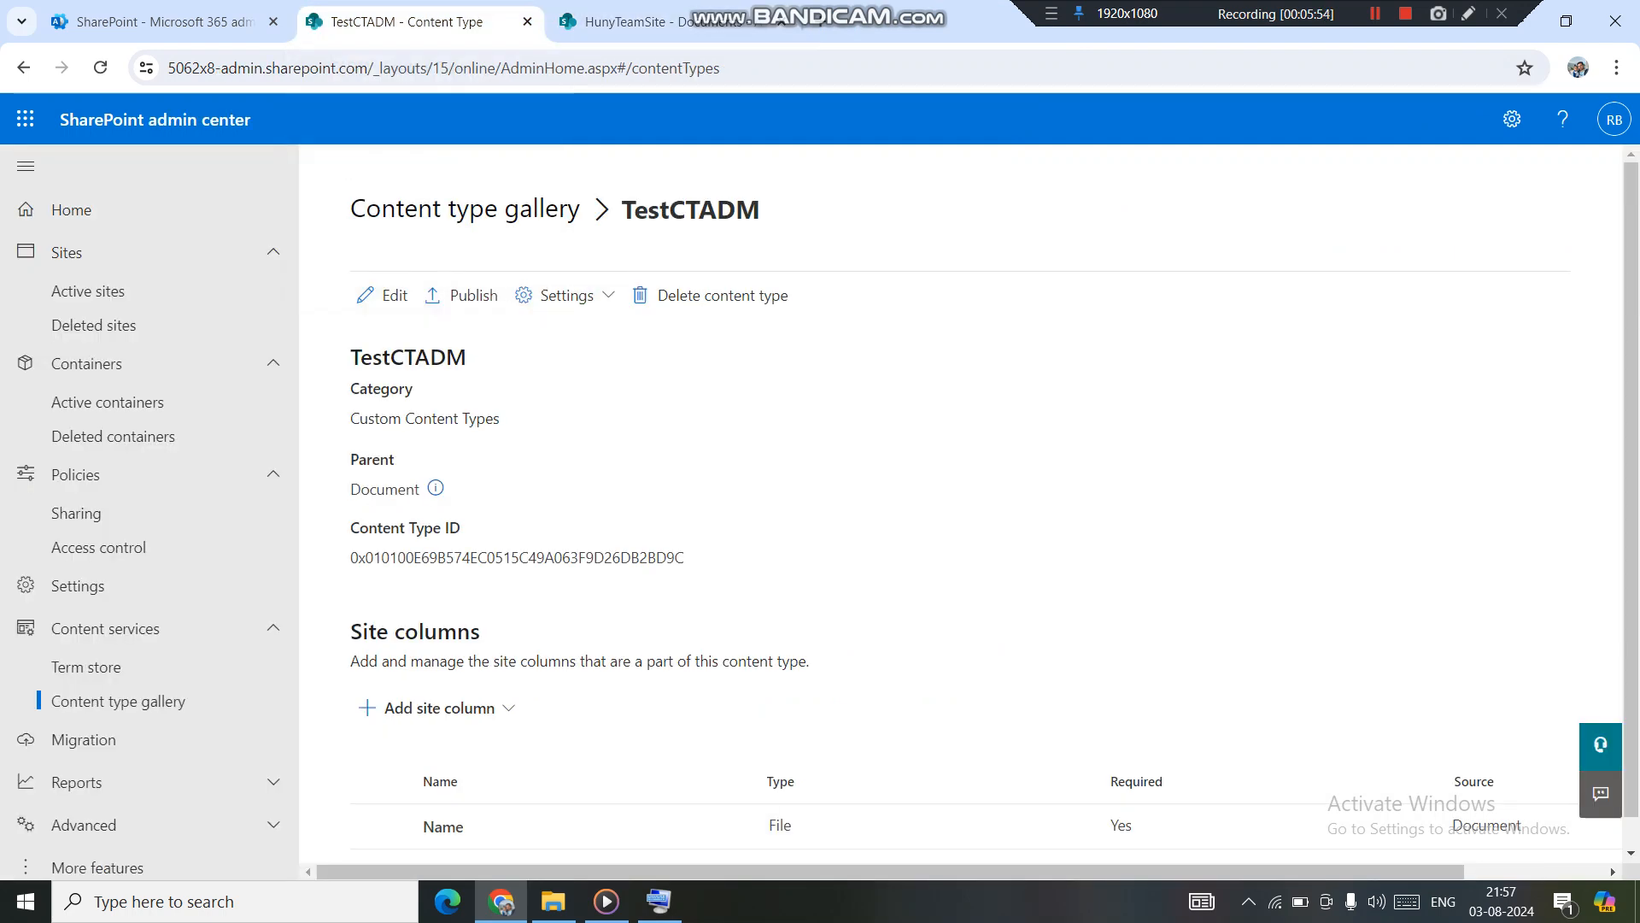
pyautogui.click(564, 294)
pyautogui.click(575, 338)
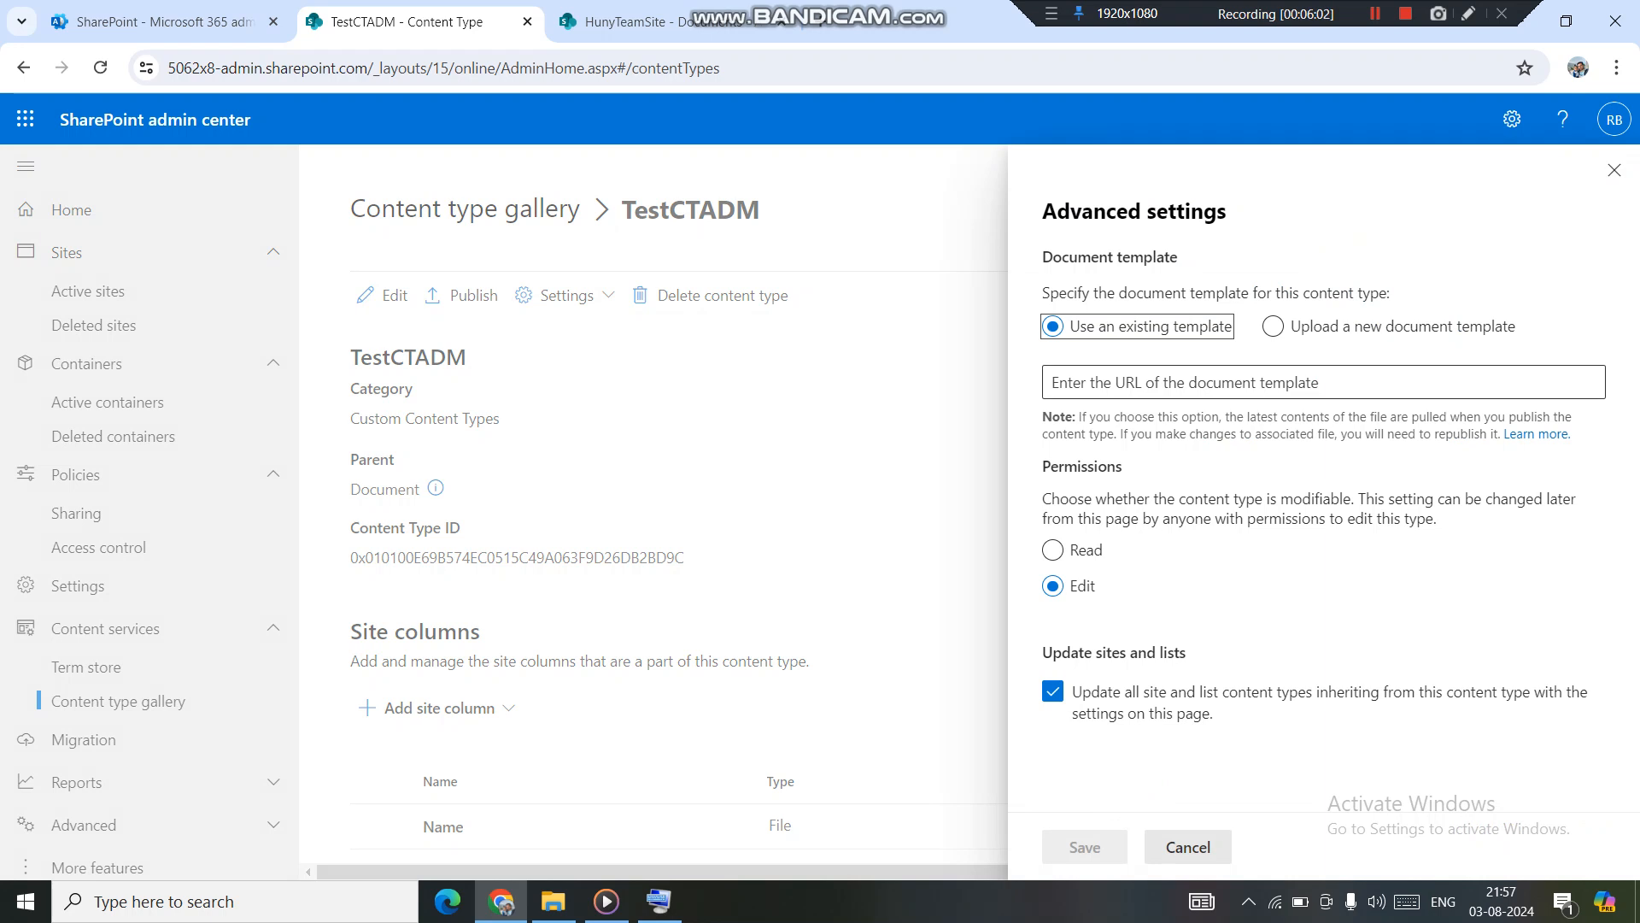
pyautogui.click(1272, 326)
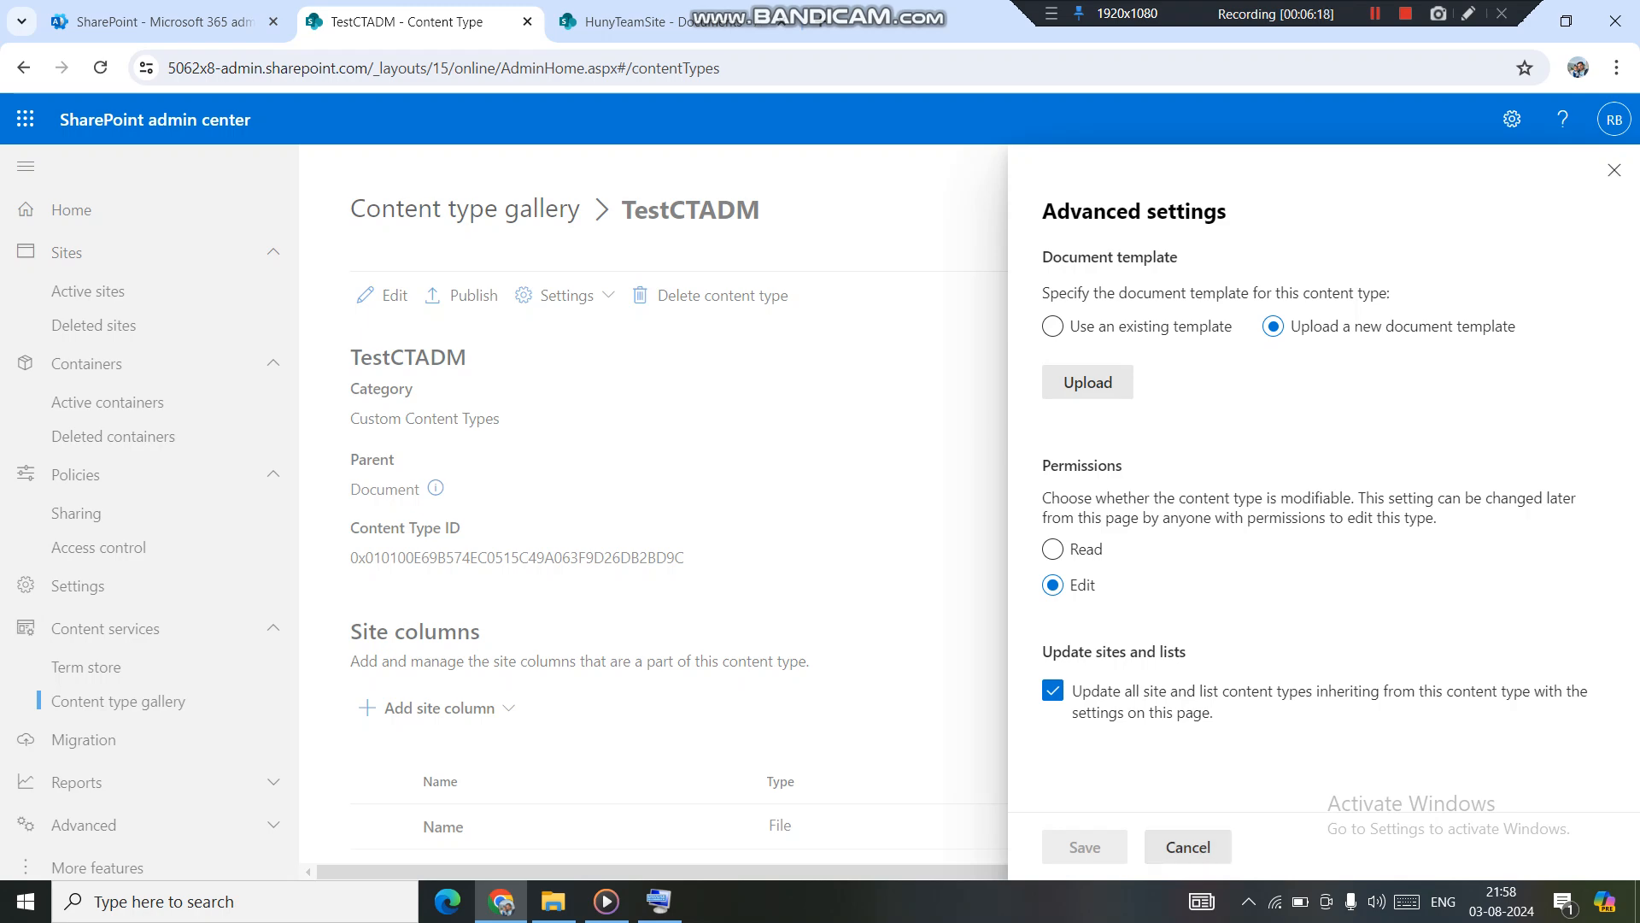
pyautogui.click(1087, 381)
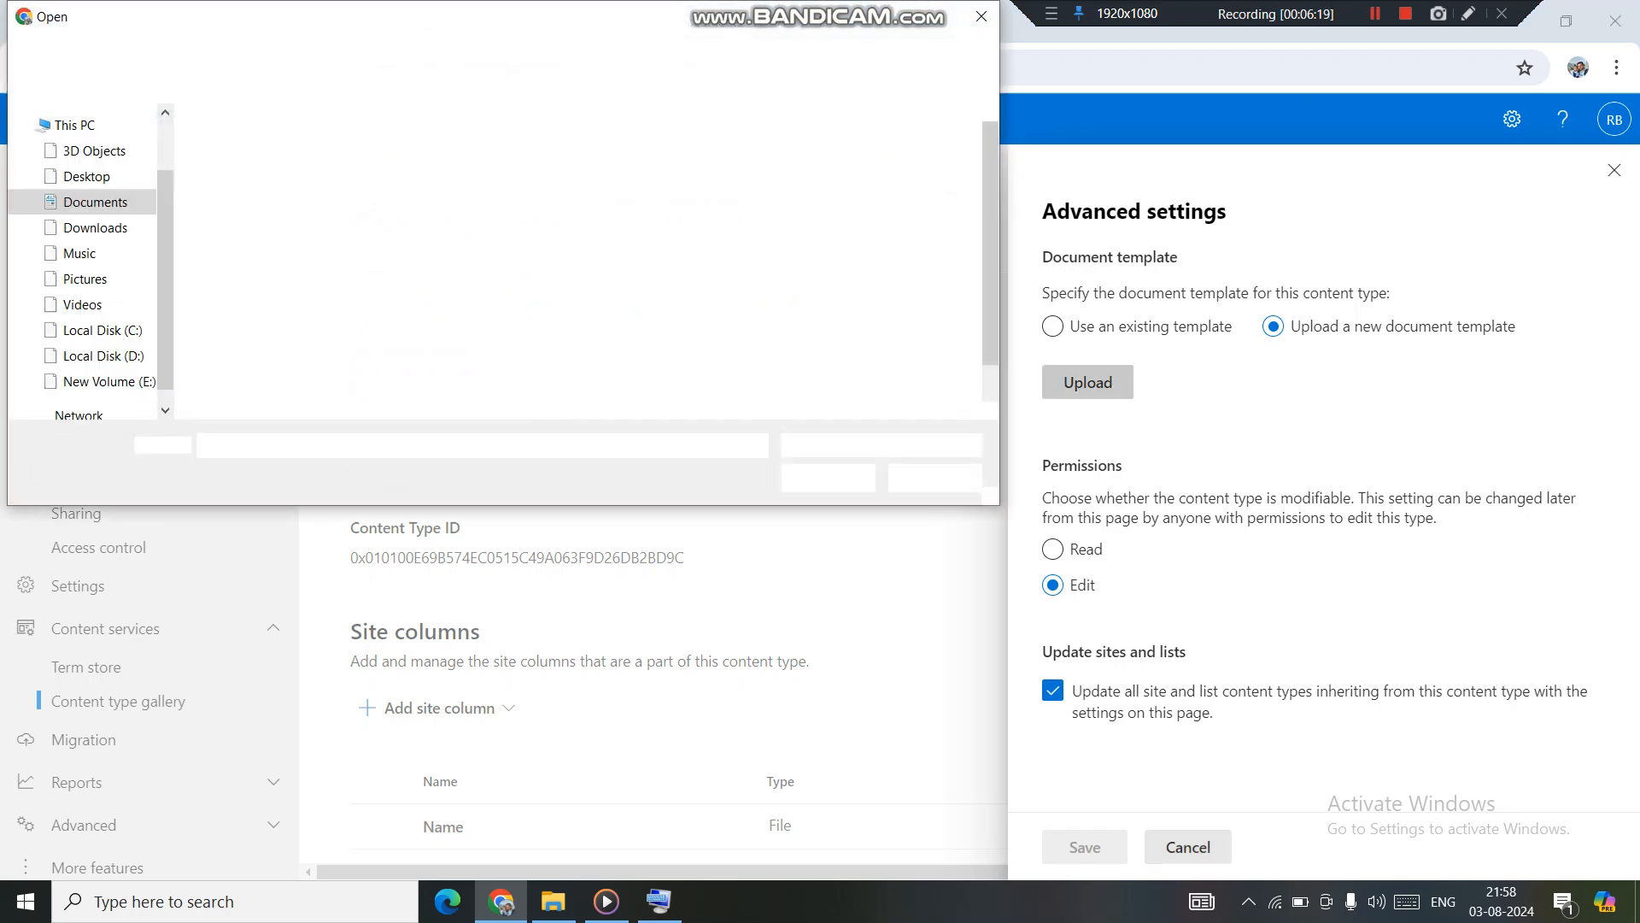
pyautogui.doubleClick(252, 311)
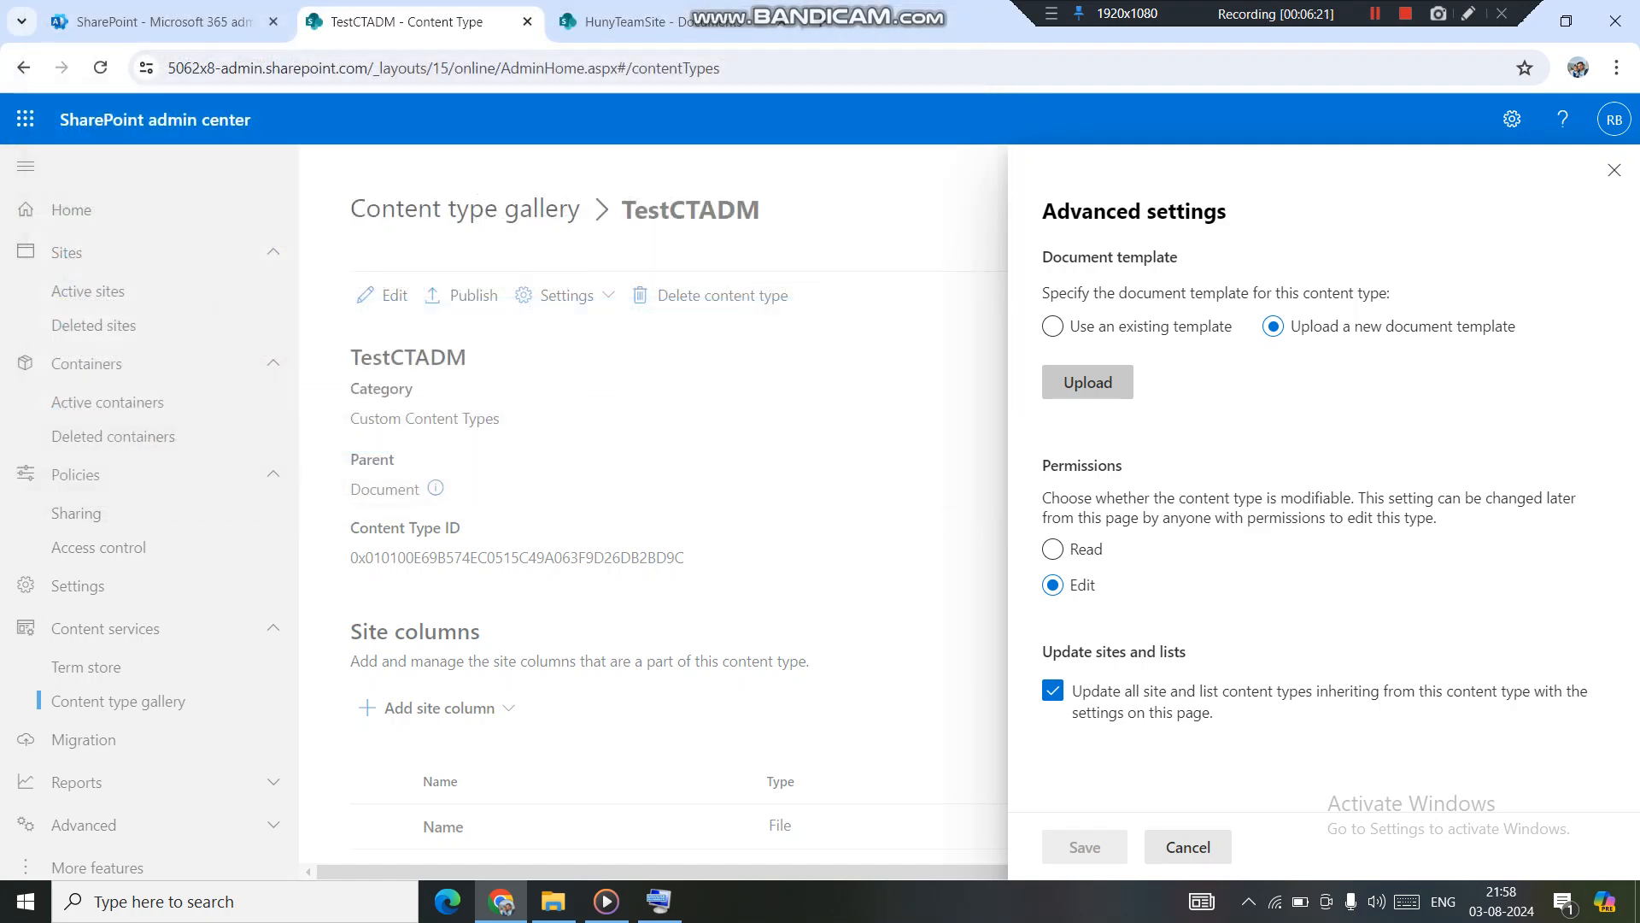
pyautogui.click(1085, 847)
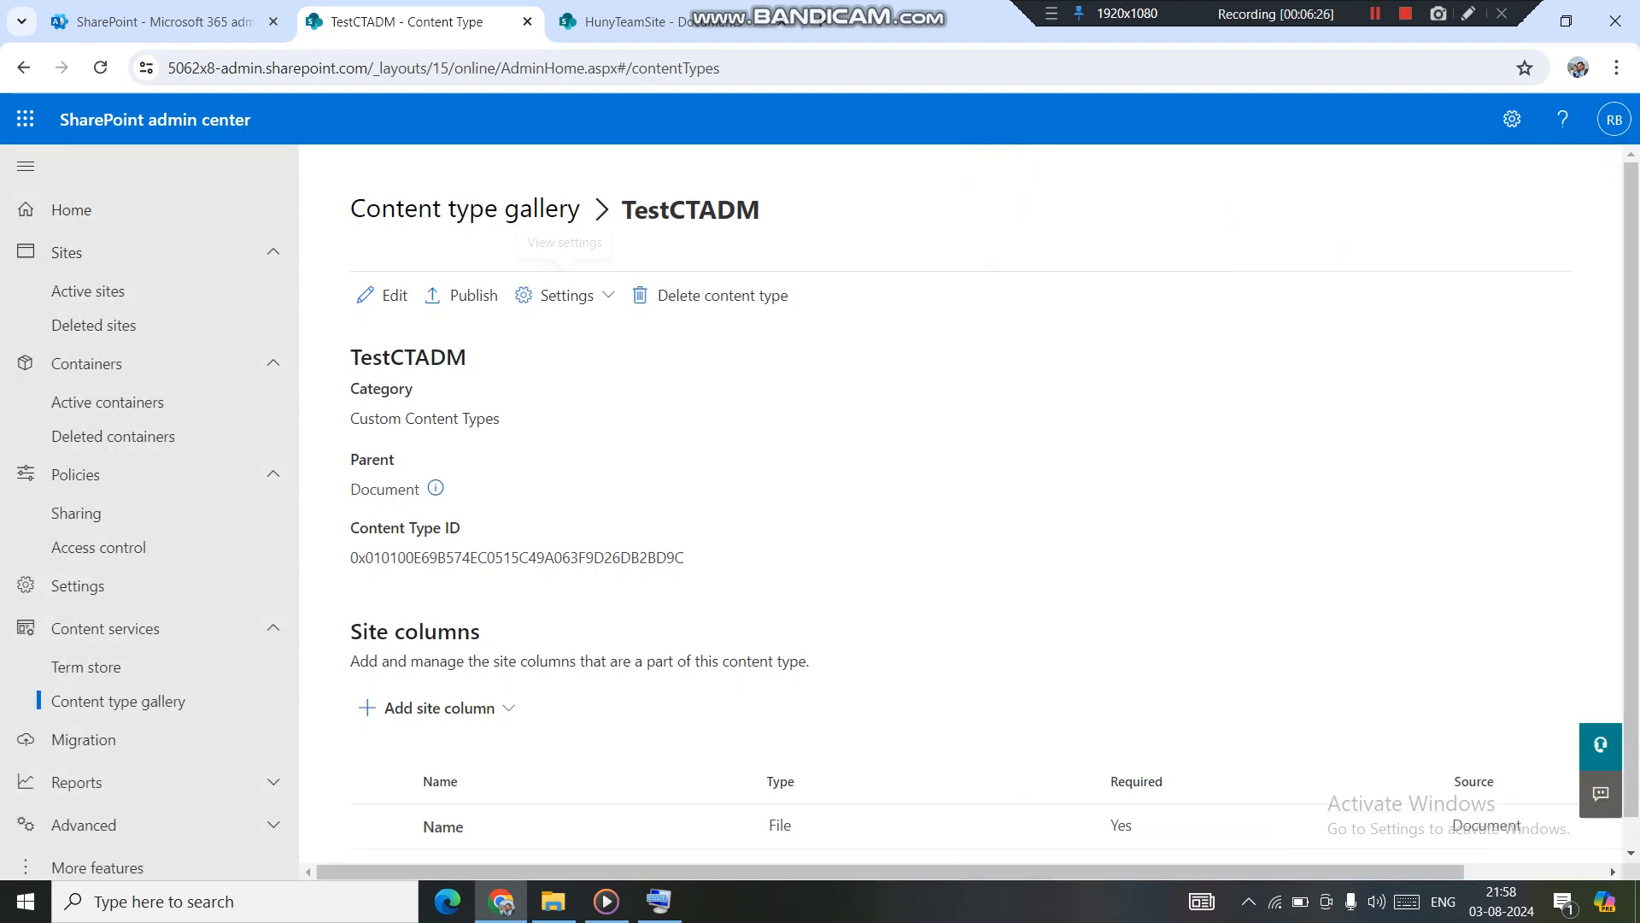
# Step: Republish TestCTADM to all sites in the organization and return to the content type gallery
pyautogui.click(565, 295)
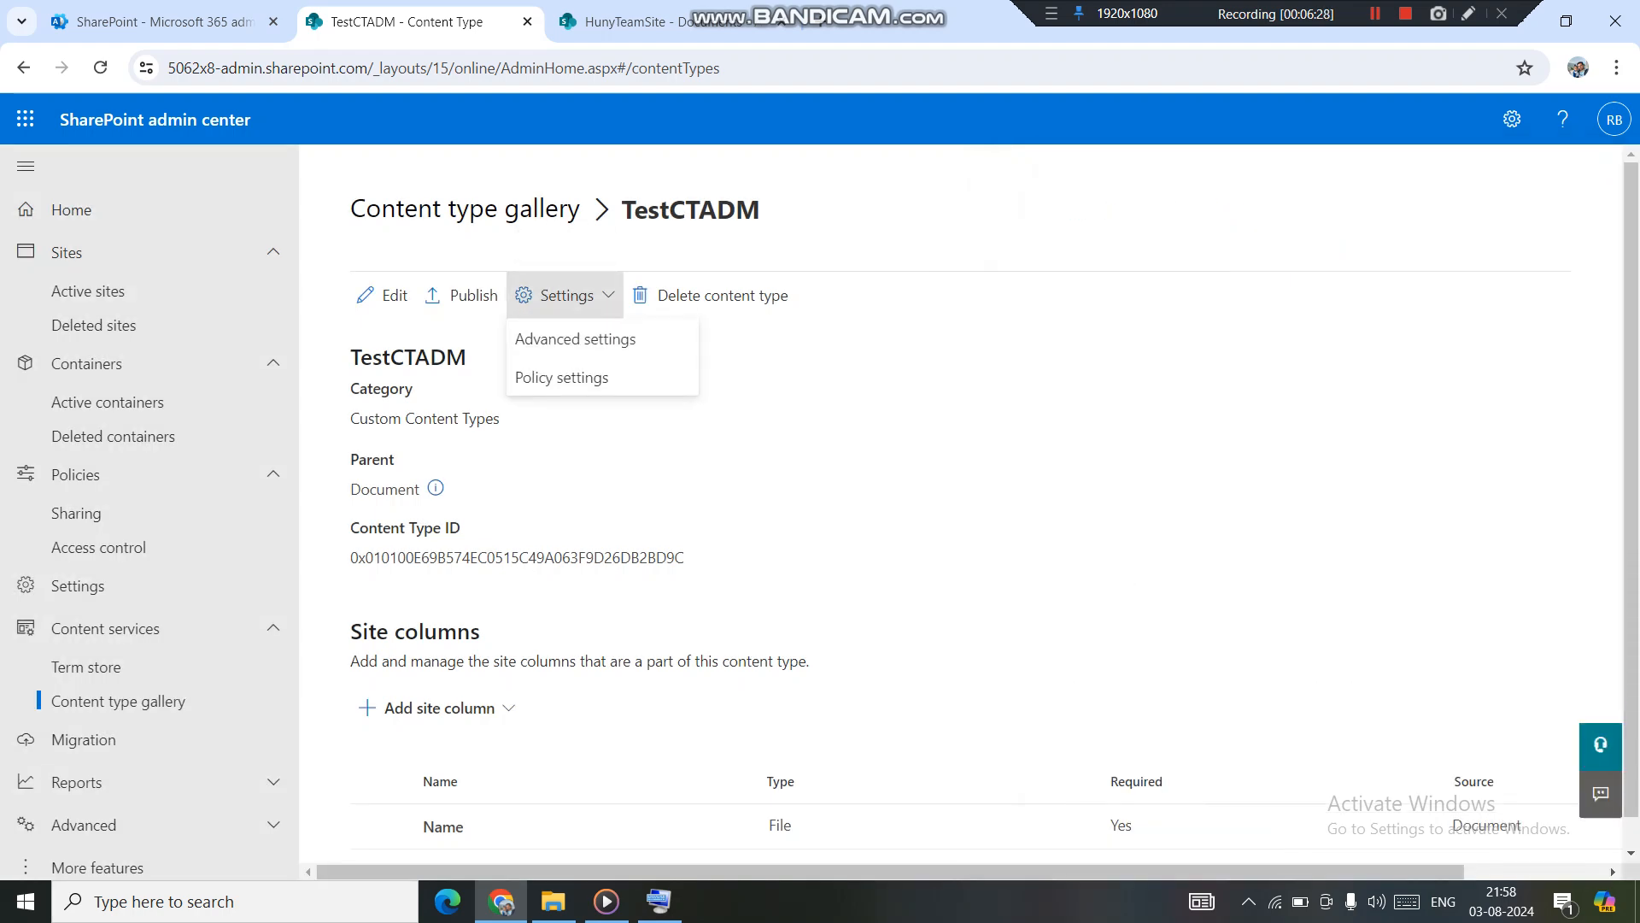
pyautogui.click(461, 295)
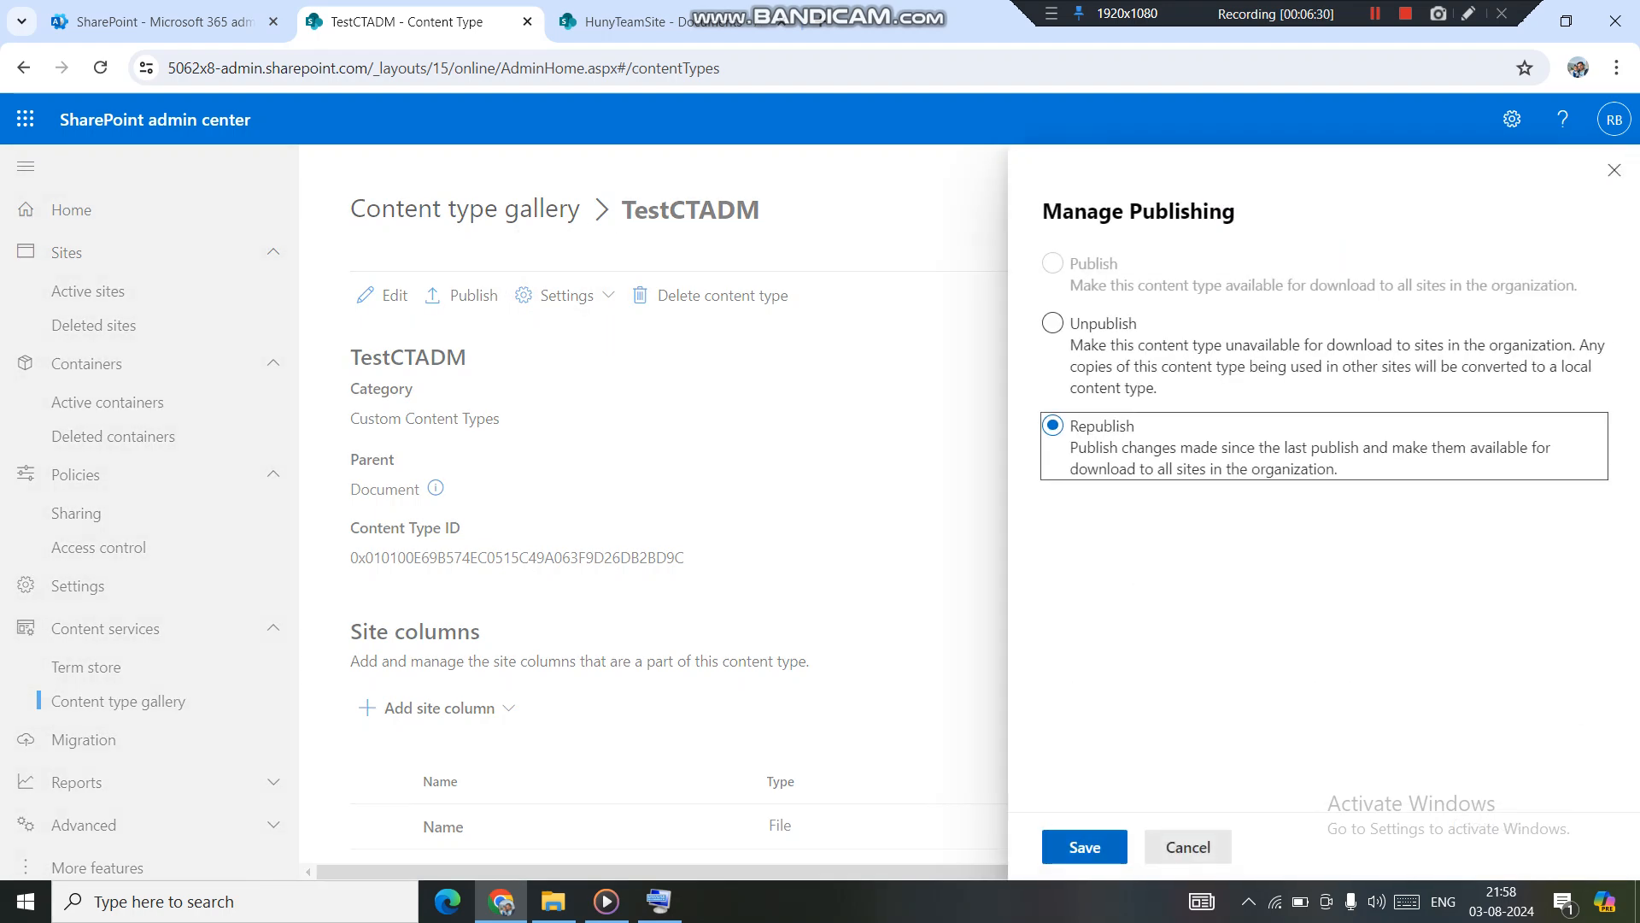
pyautogui.click(1084, 847)
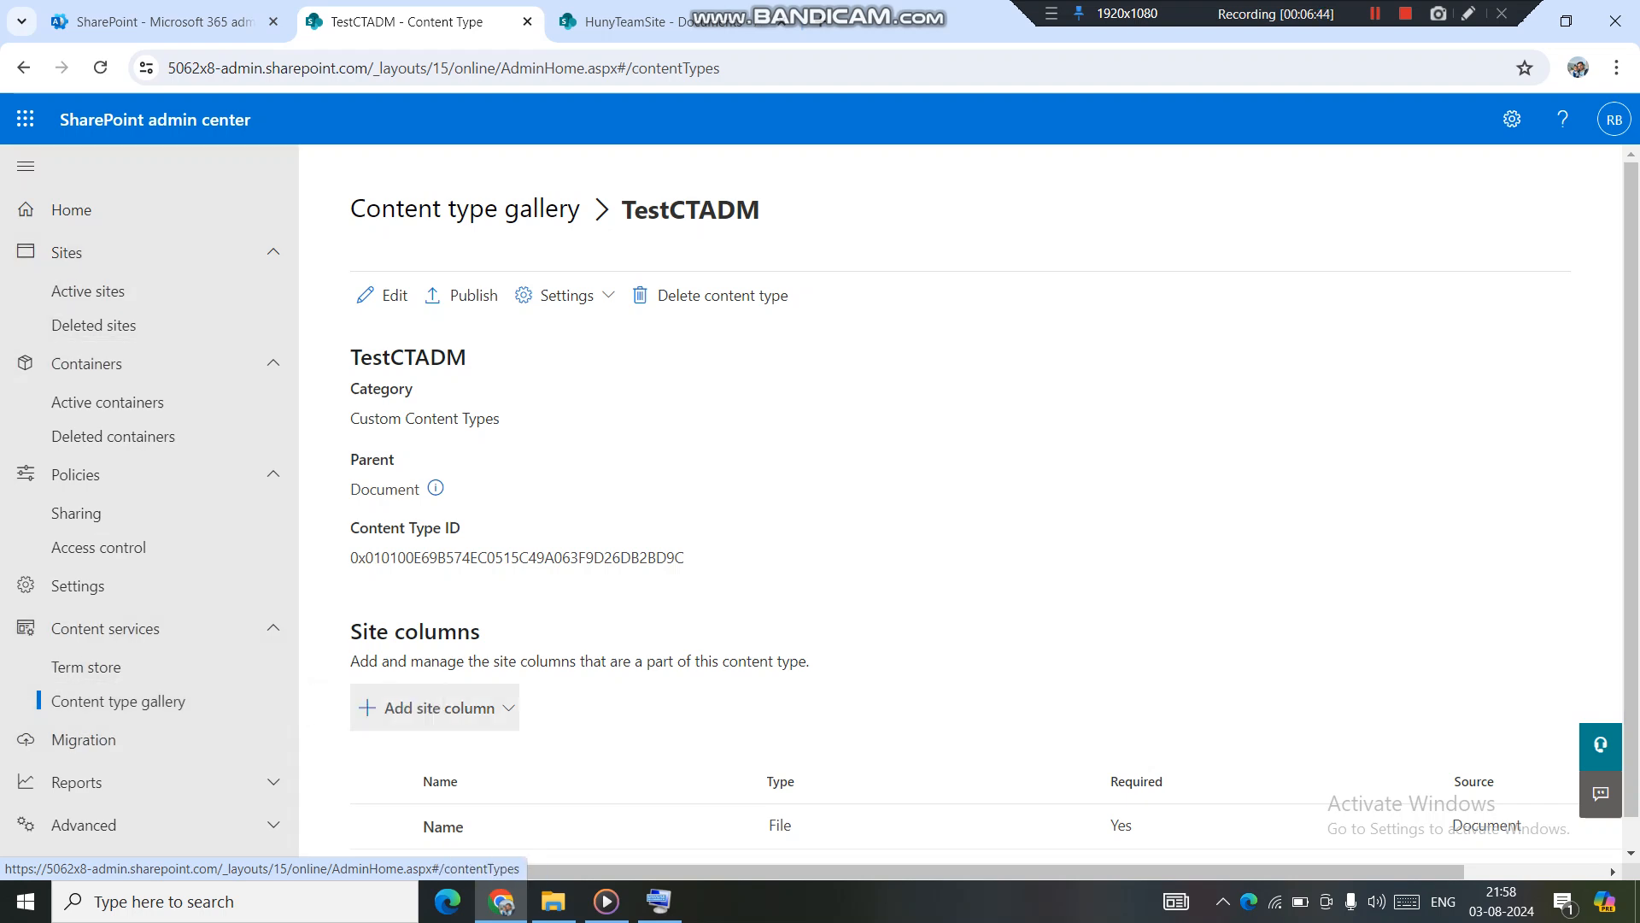
pyautogui.click(465, 209)
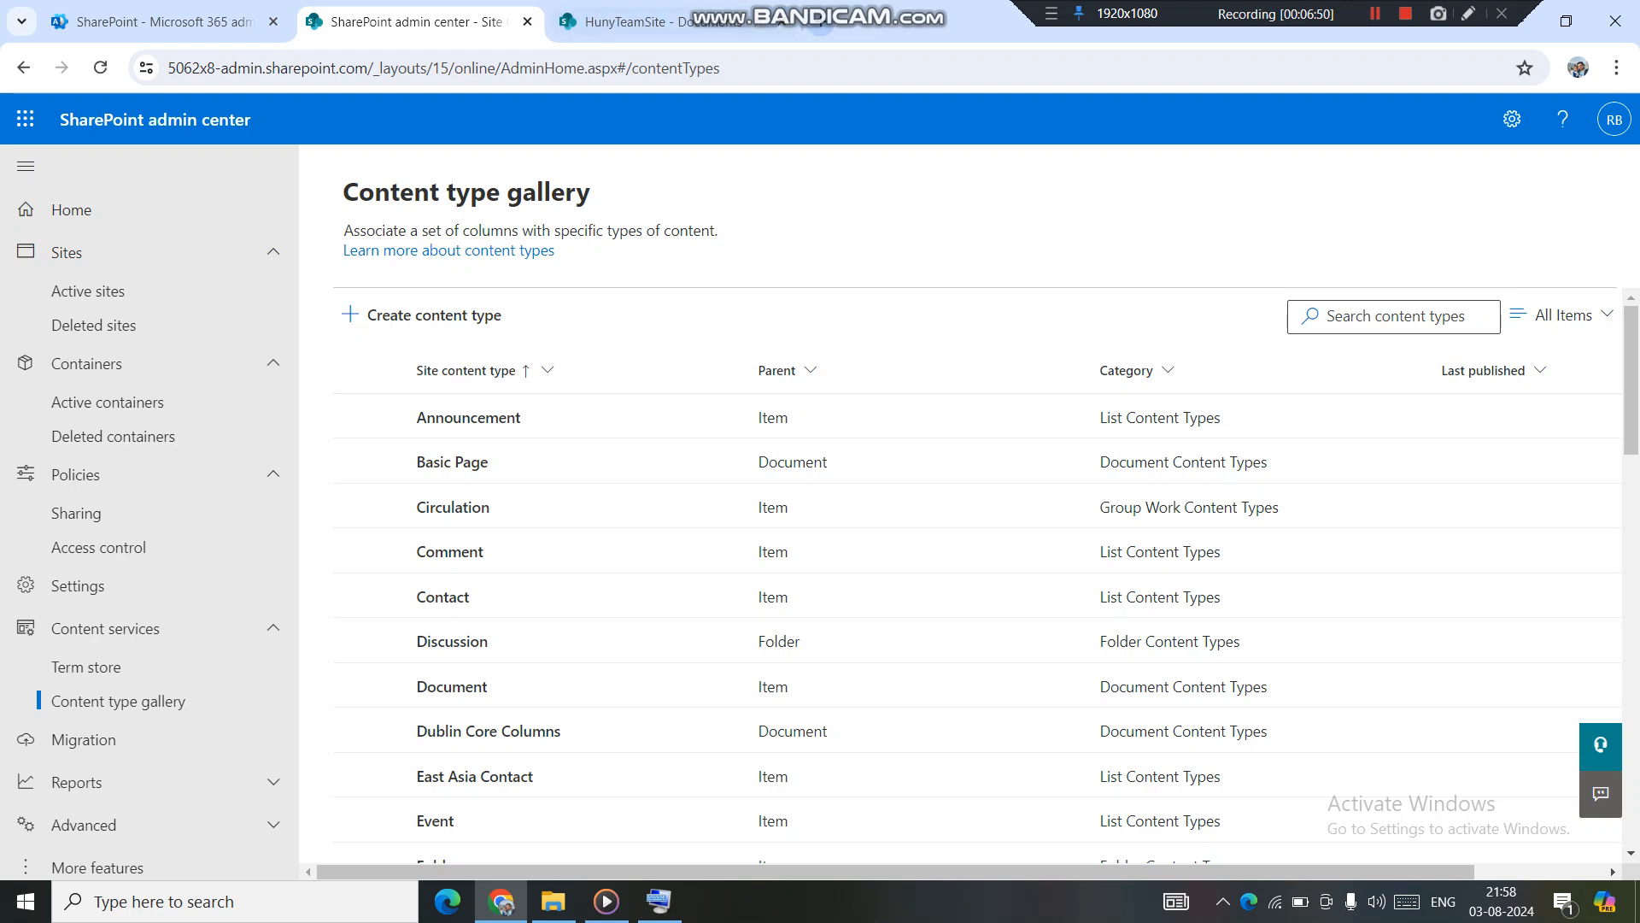
# Step: Open the contenttypehub site in a new browser tab, reusing the HunyTeamSite library address up to /sites/
pyautogui.click(649, 22)
pyautogui.click(769, 69)
pyautogui.hotkey('ctrl', 'c')
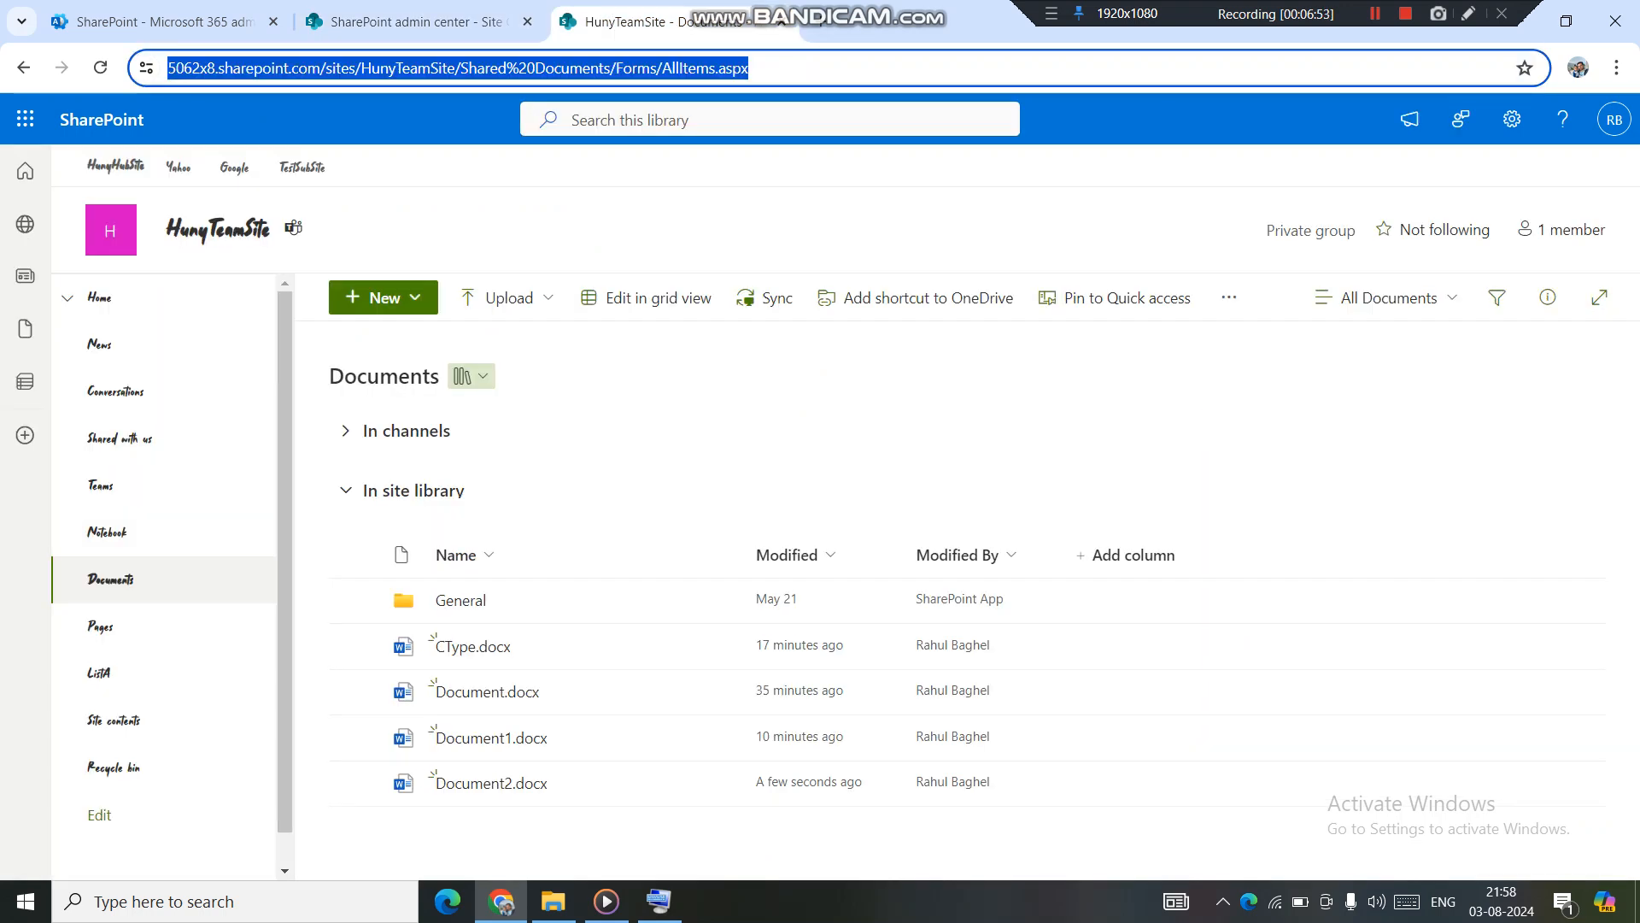
pyautogui.hotkey('ctrl', 't')
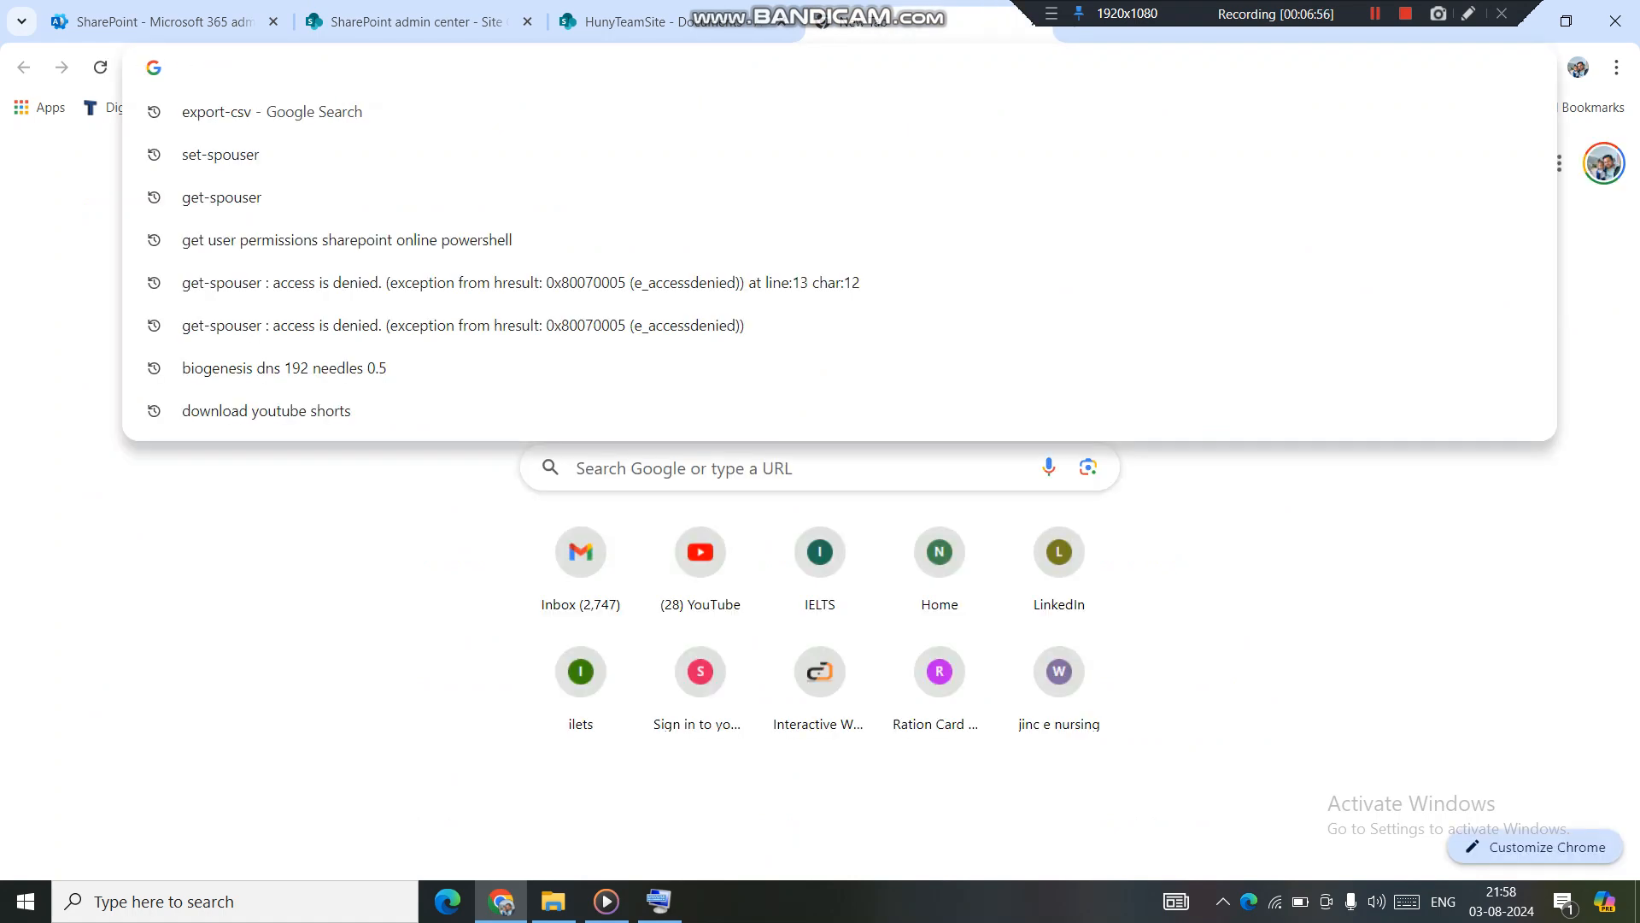
pyautogui.hotkey('ctrl', 'v')
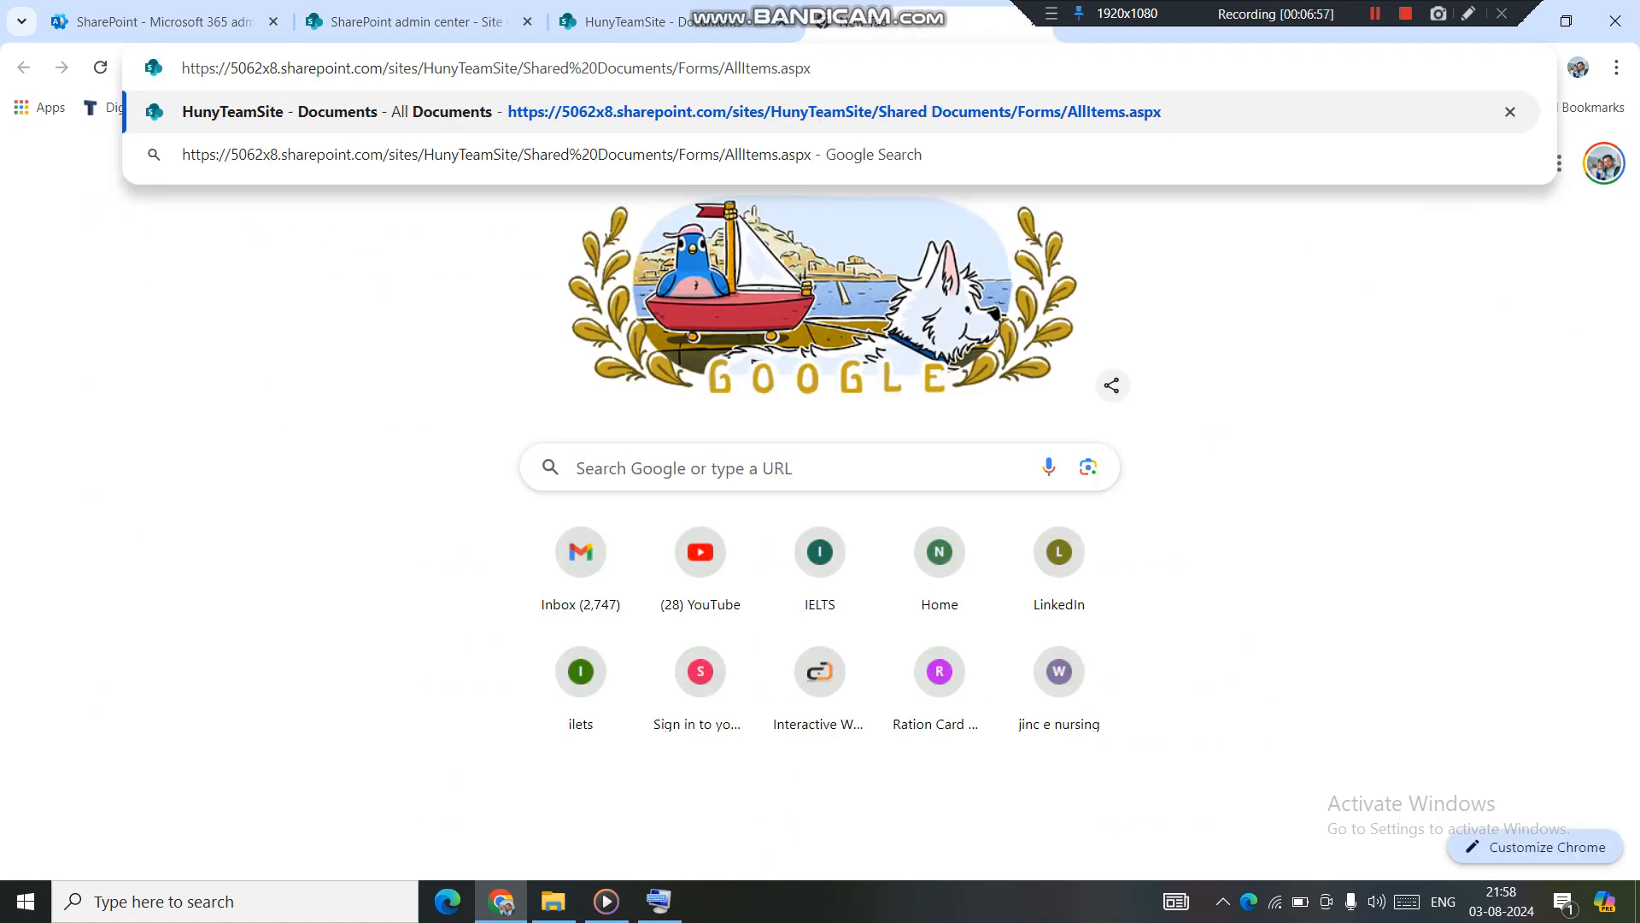
pyautogui.hotkey('shift', 'Right')
pyautogui.hotkey('shift', 'Right')
pyautogui.hotkey('shift', 'Right')
pyautogui.hotkey('shift', 'Right')
pyautogui.hotkey('shift', 'Right')
pyautogui.hotkey('shift', 'Right')
pyautogui.hotkey('shift', 'Right')
pyautogui.hotkey('shift', 'Right')
pyautogui.hotkey('shift', 'Right')
pyautogui.hotkey('shift', 'Right')
pyautogui.hotkey('shift', 'Right')
pyautogui.hotkey('shift', 'Right')
pyautogui.hotkey('shift', 'Right')
pyautogui.hotkey('shift', 'Right')
pyautogui.hotkey('shift', 'Right')
pyautogui.hotkey('shift', 'Right')
pyautogui.hotkey('shift', 'Right')
pyautogui.hotkey('shift', 'Right')
pyautogui.hotkey('shift', 'Right')
pyautogui.hotkey('shift', 'Right')
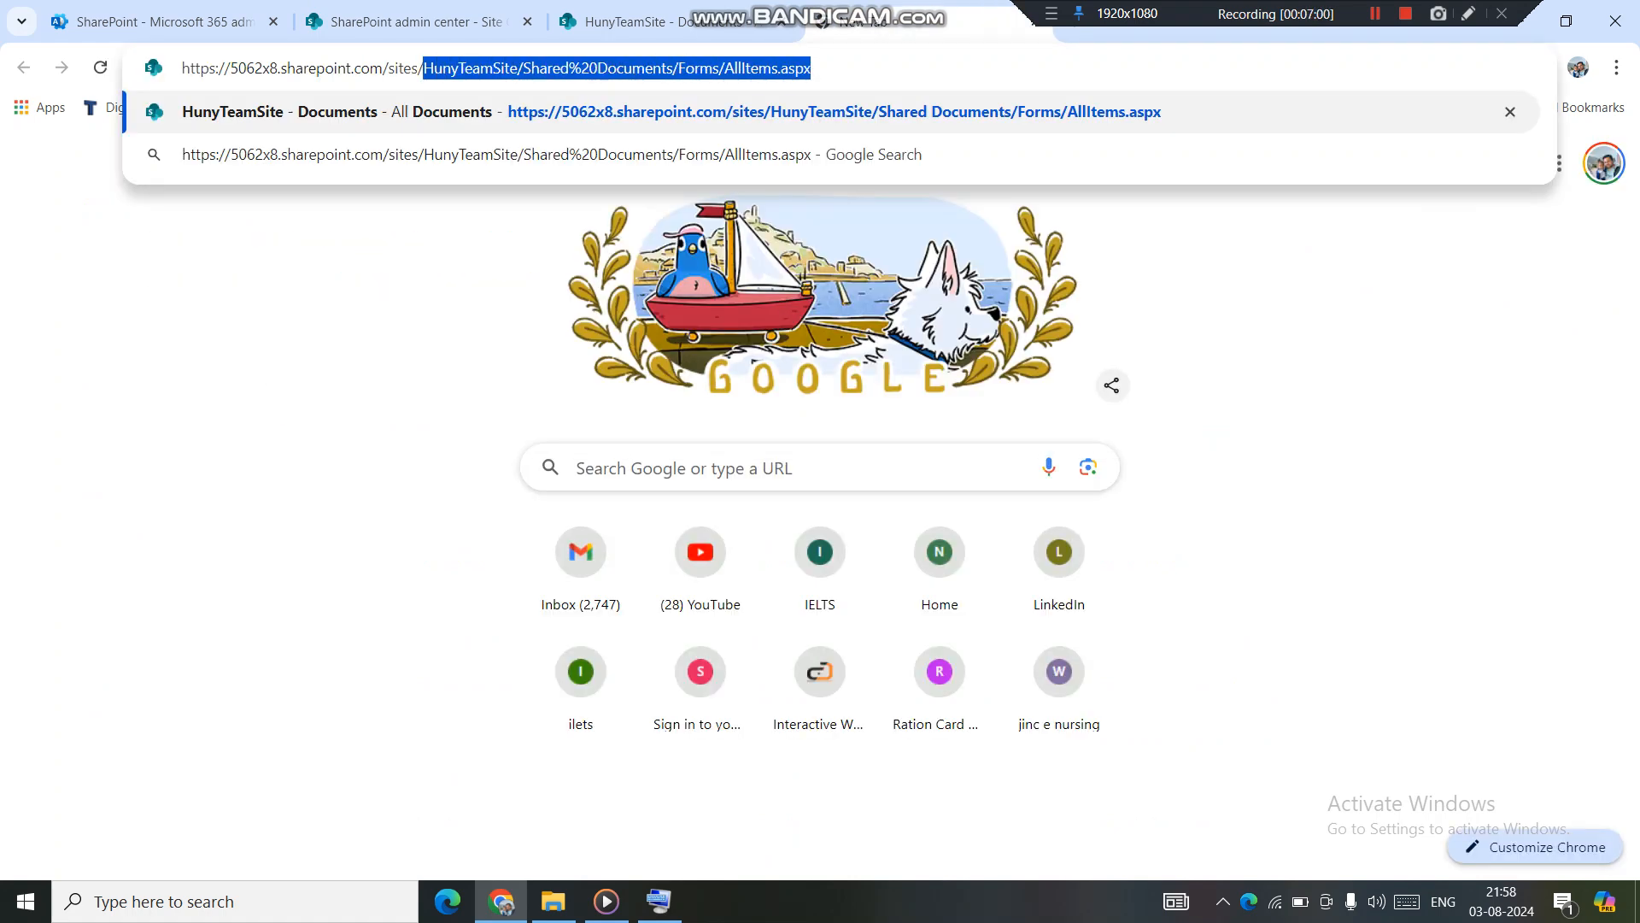
pyautogui.write('com/sites/co')
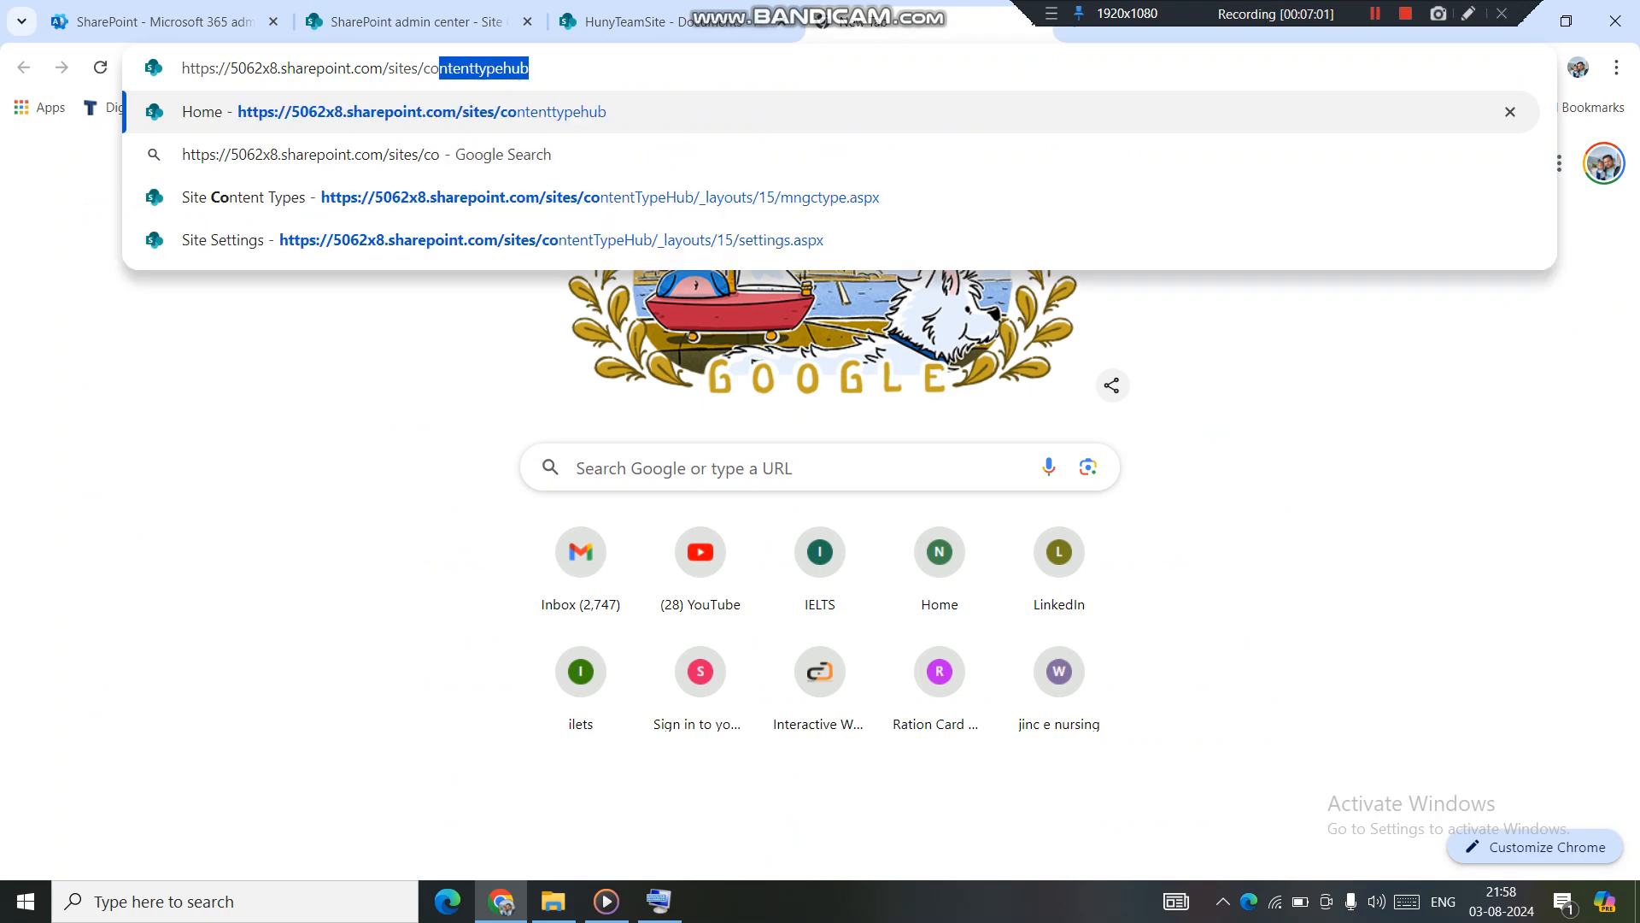
pyautogui.press('Return')
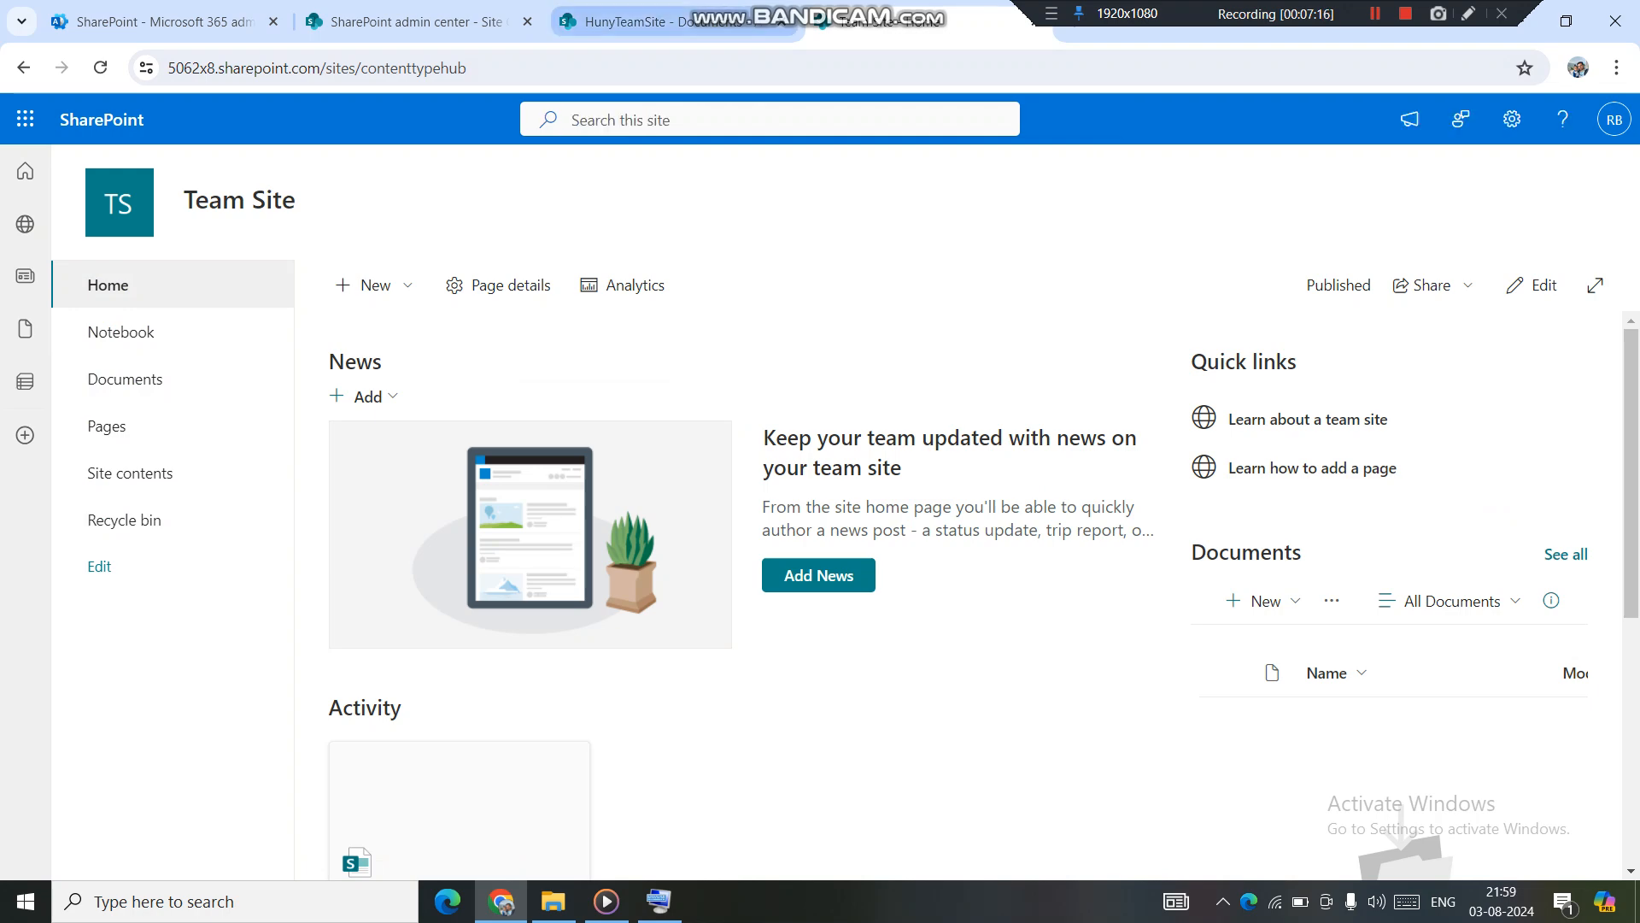
# Step: Compare the contenttypehub site with the admin center's content type gallery, and open the hub's full site settings
pyautogui.click(417, 23)
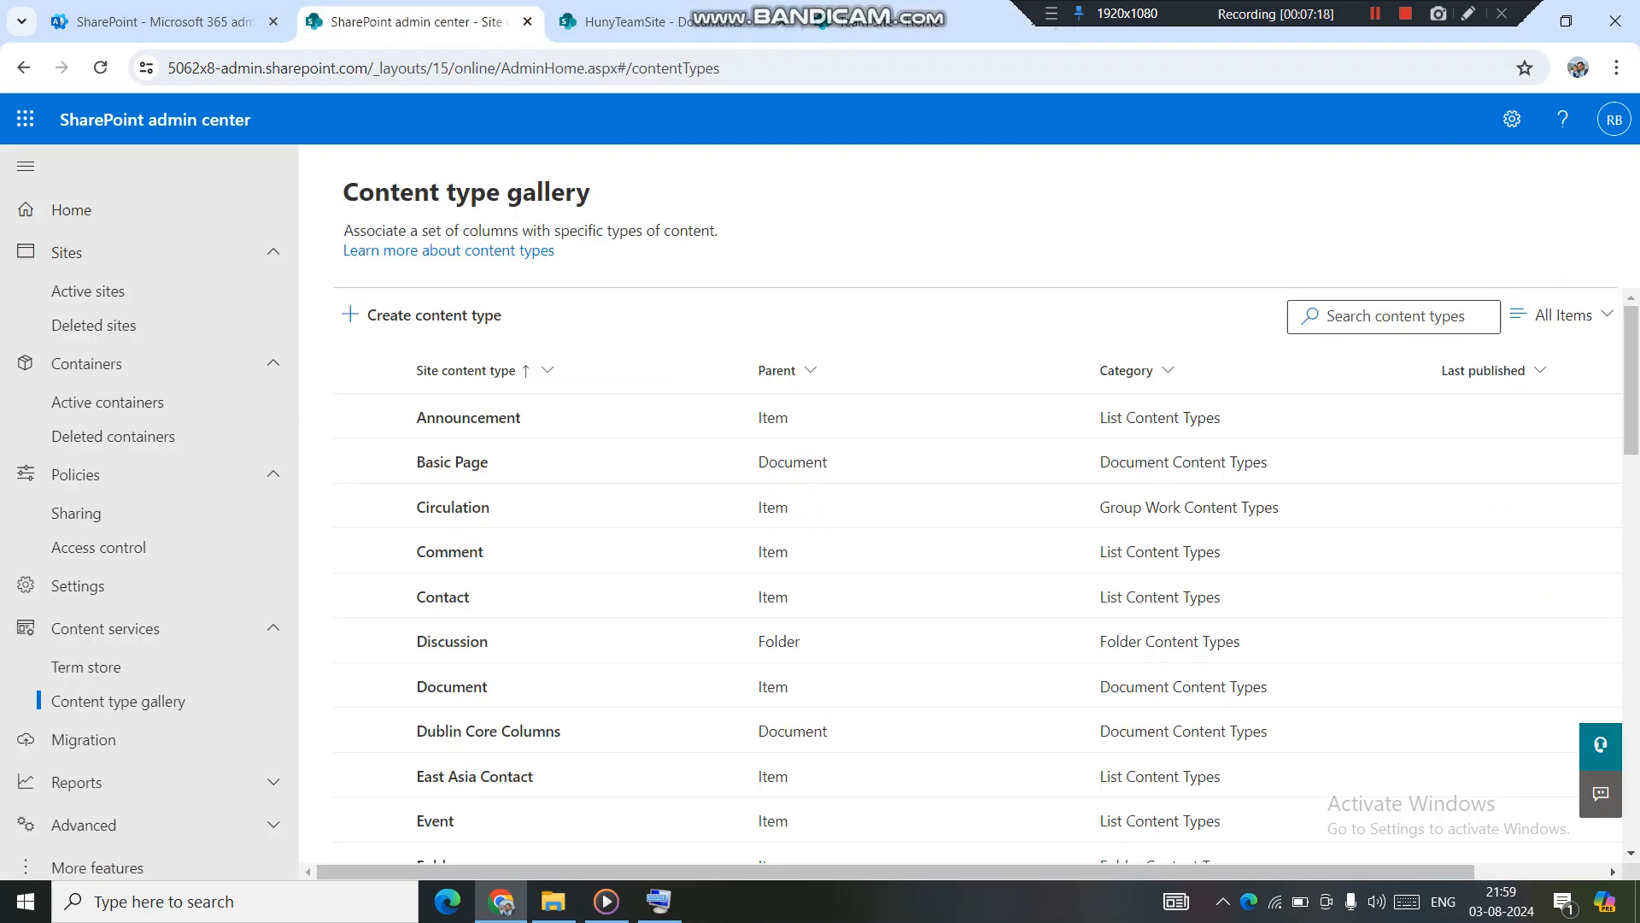
pyautogui.click(923, 21)
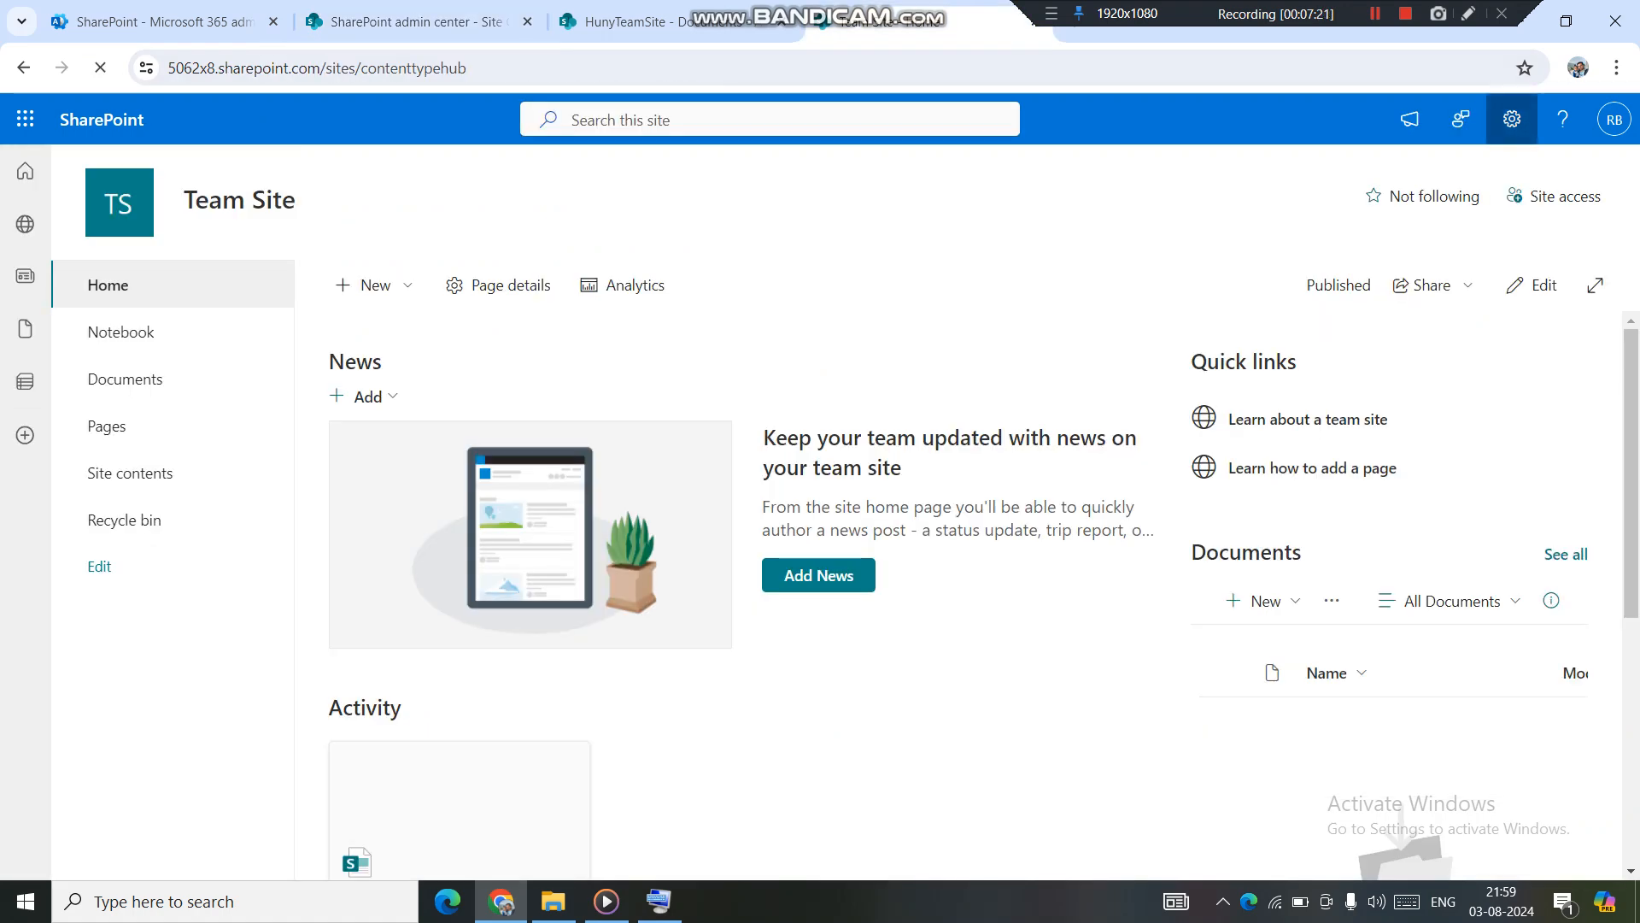
pyautogui.click(1512, 118)
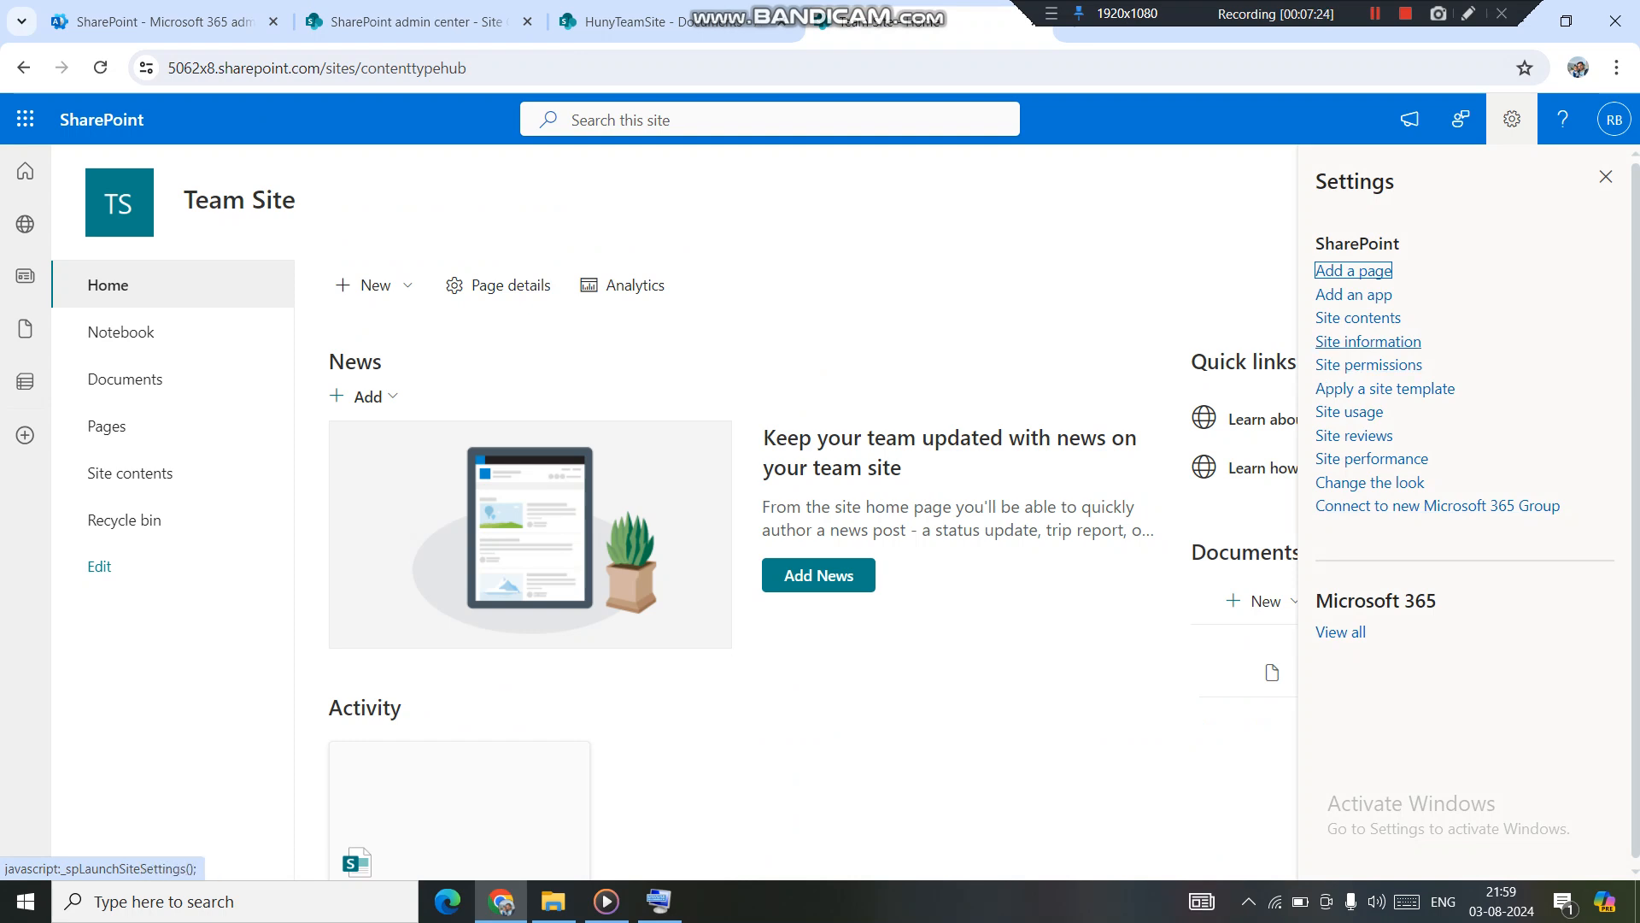
pyautogui.click(1369, 341)
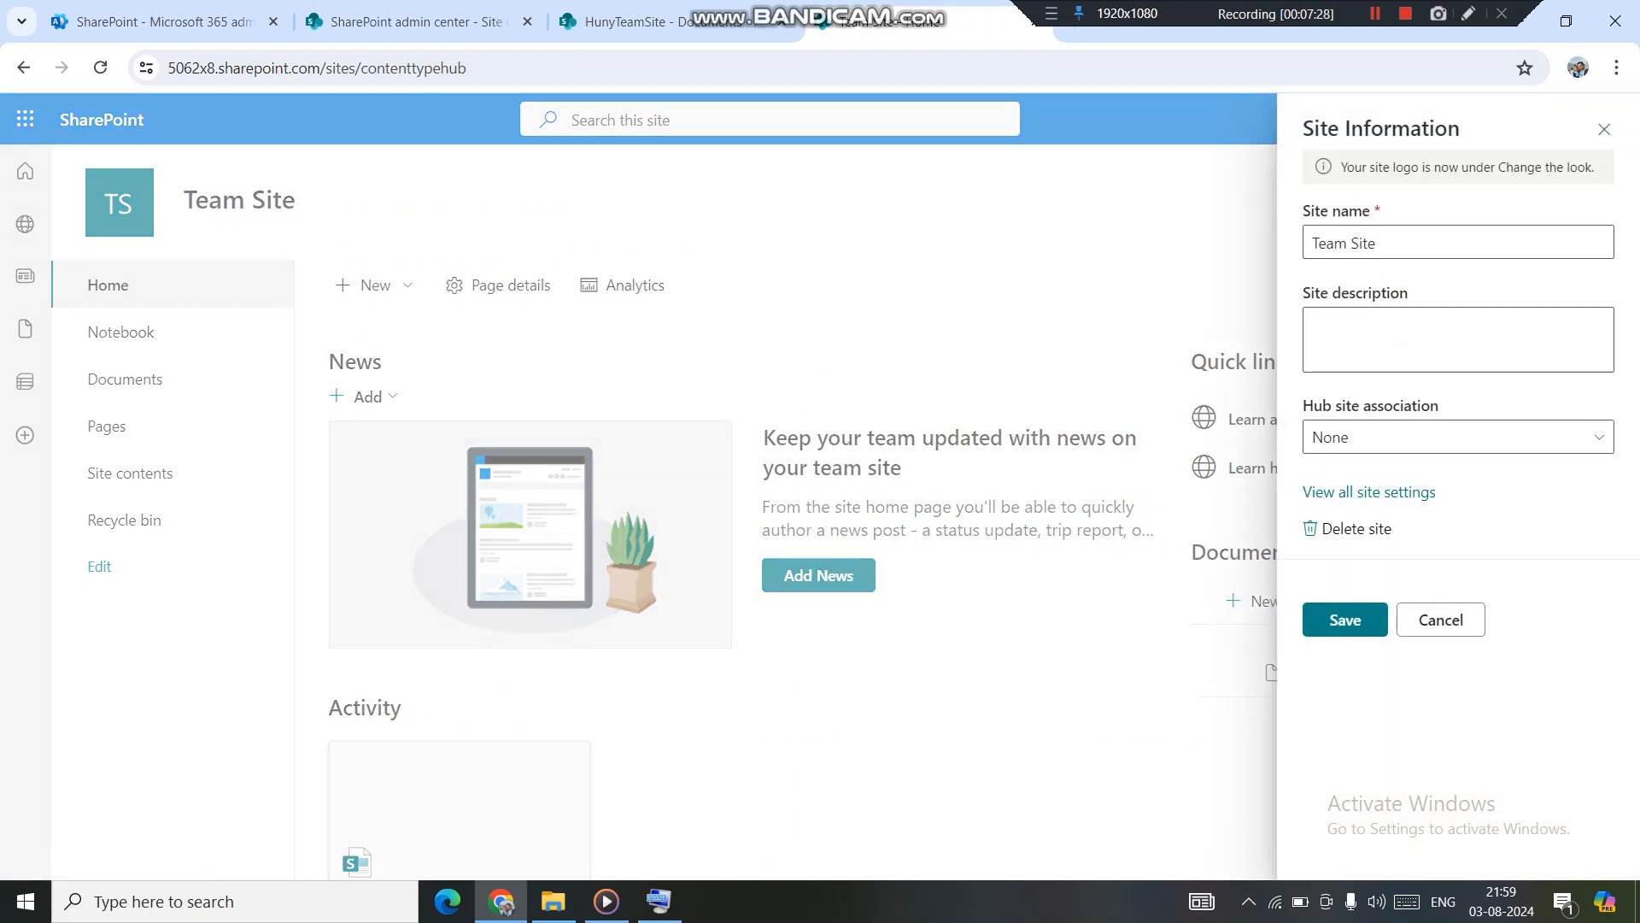
pyautogui.click(1368, 492)
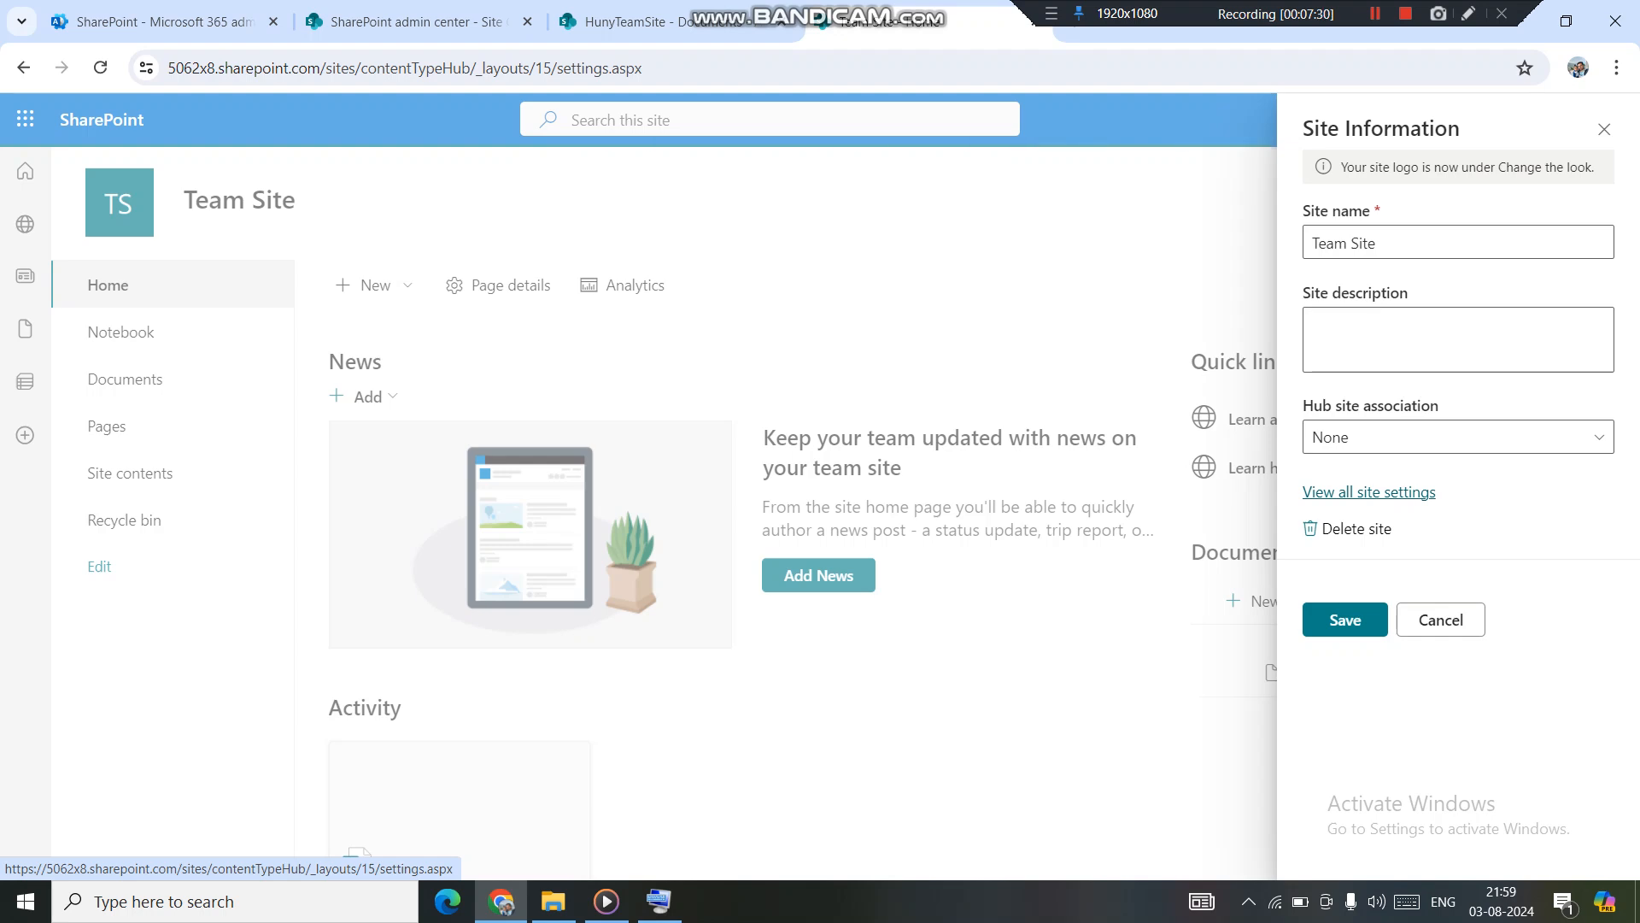
# Step: Reopen the contentTypeHub site's full site settings and open its site content types gallery
pyautogui.hotkey('alt', 'Left')
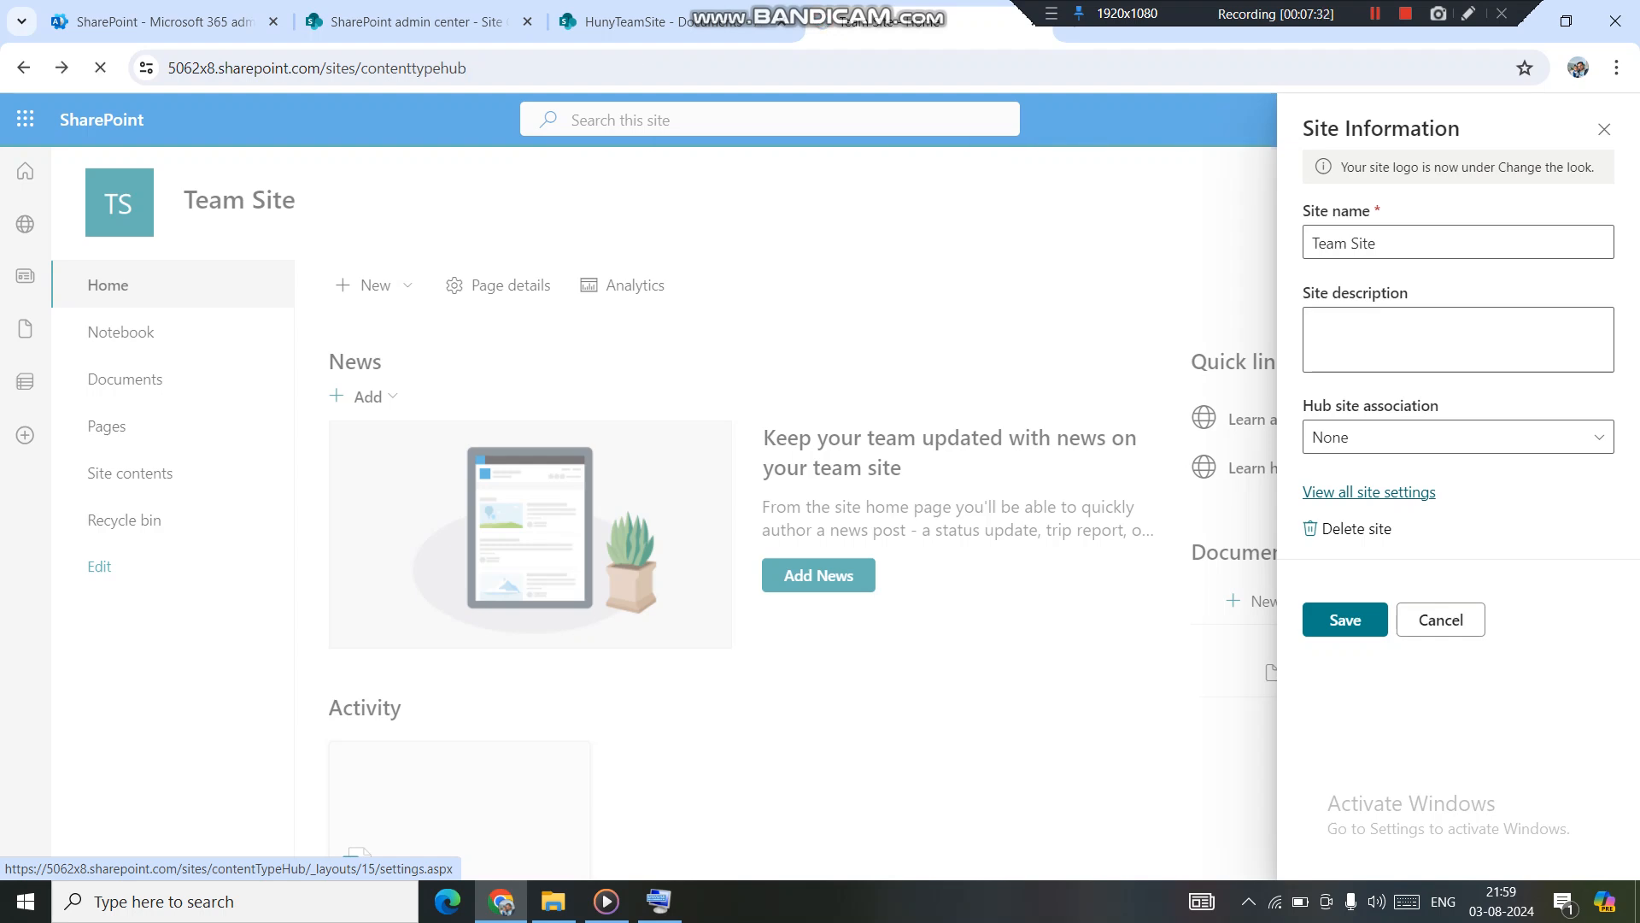
pyautogui.click(1368, 492)
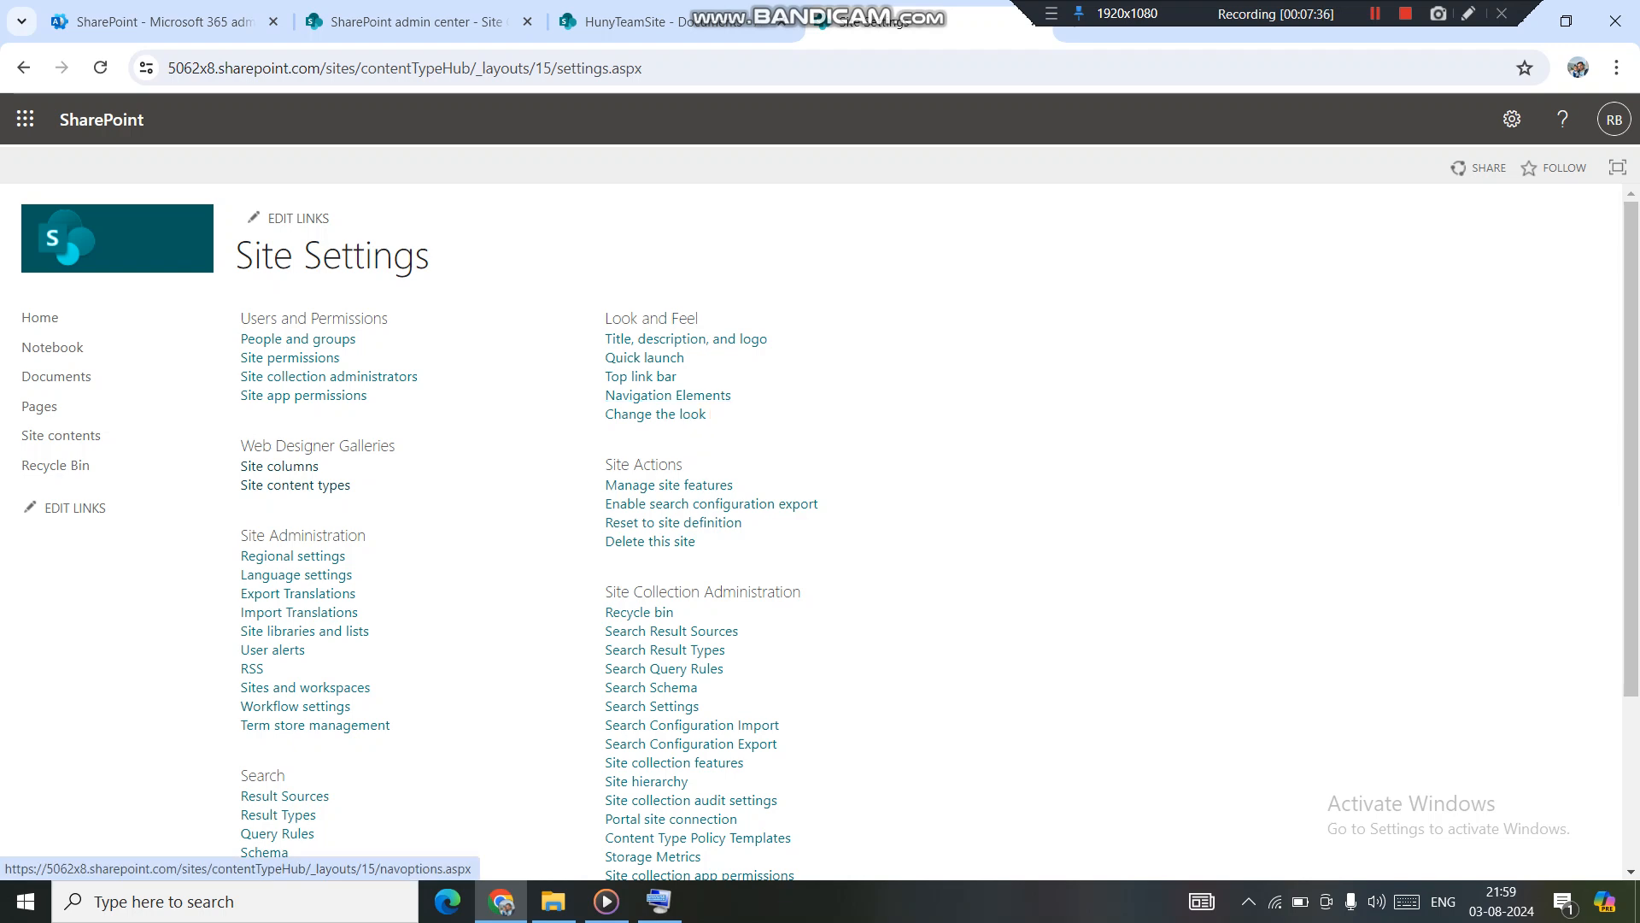
pyautogui.click(295, 486)
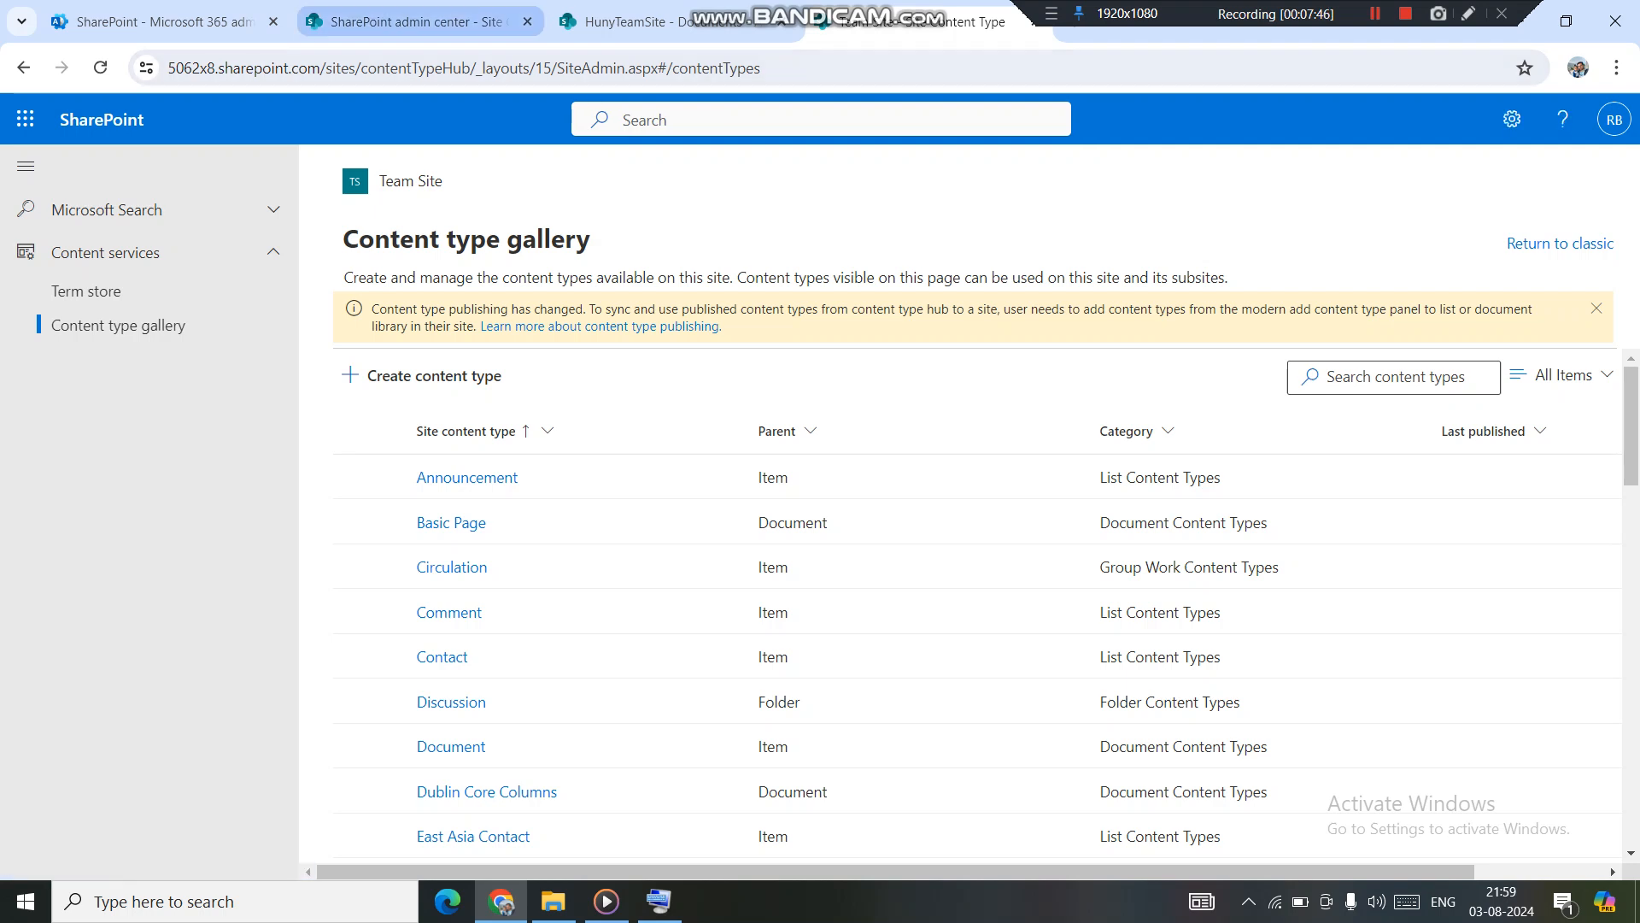
# Step: Compare the page address of the admin center's content type gallery with that of the contentTypeHub site's gallery
pyautogui.click(416, 21)
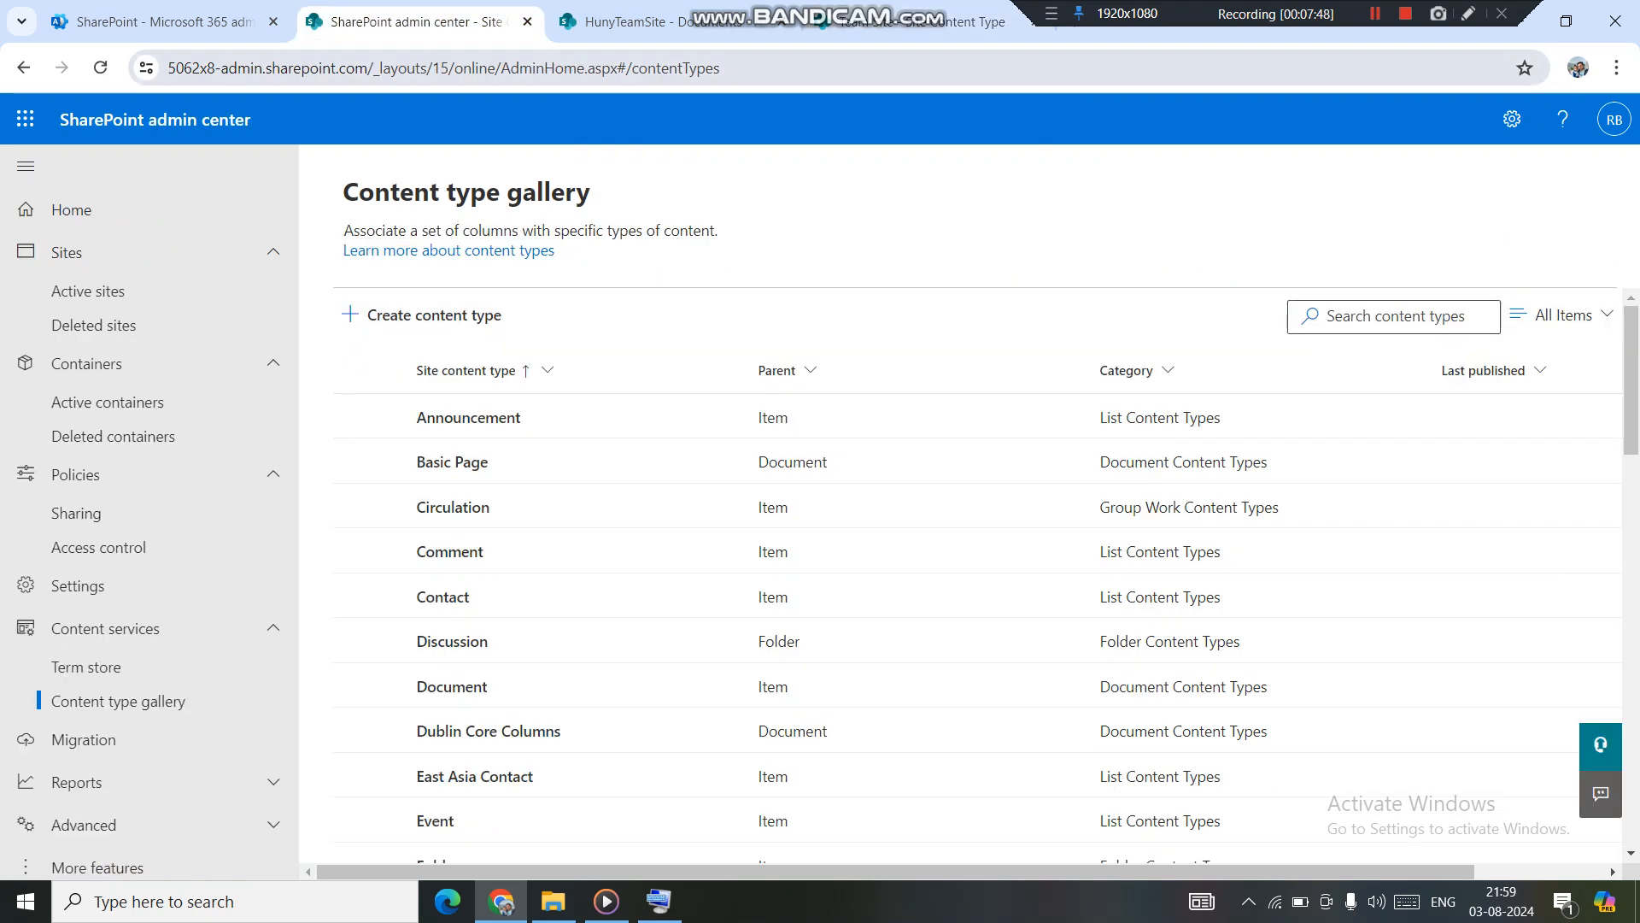
pyautogui.moveTo(509, 68); pyautogui.dragTo(722, 68)
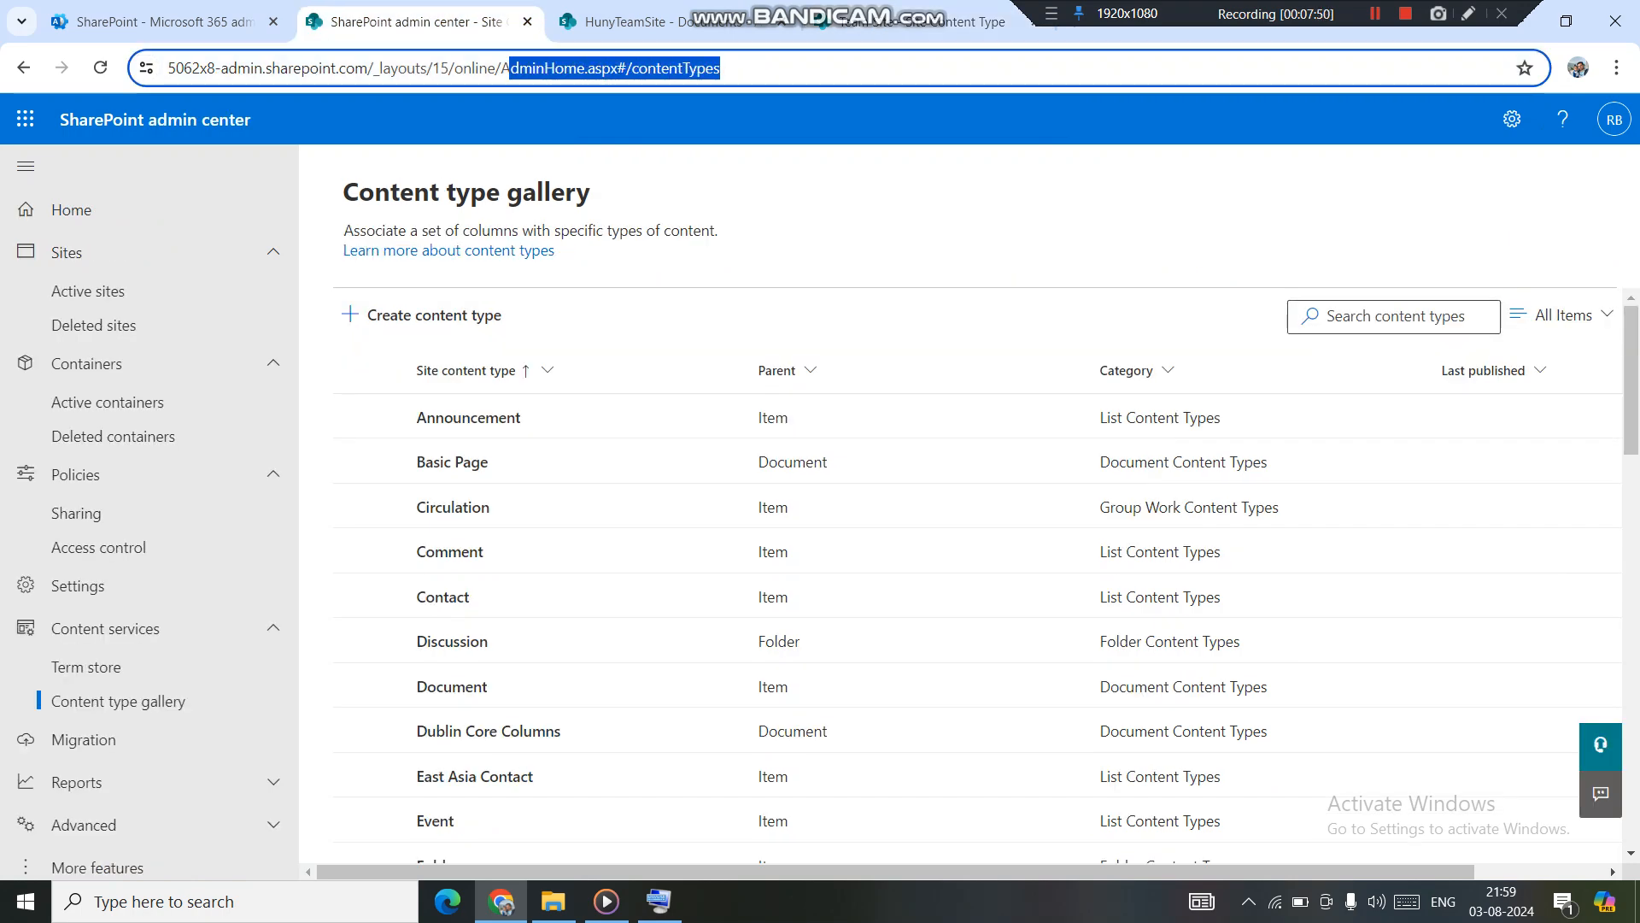
pyautogui.click(923, 23)
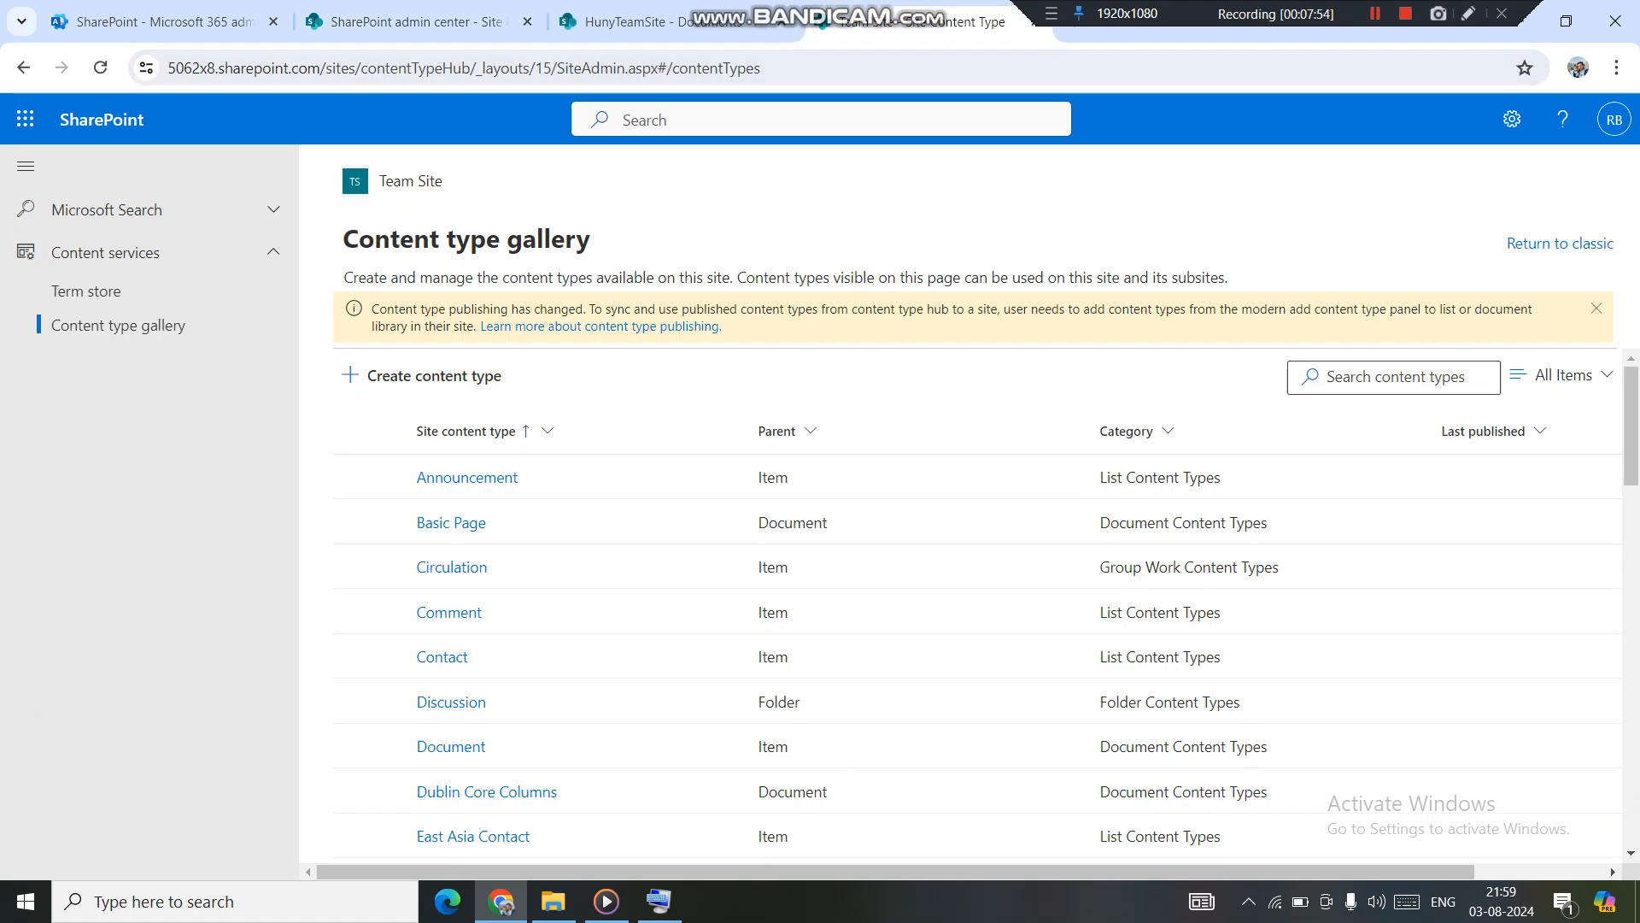
# Step: Find TestCTADM in the contentTypeHub site's content type gallery, select it, and return to the start of the list
pyautogui.moveTo(1631, 427); pyautogui.dragTo(1630, 775)
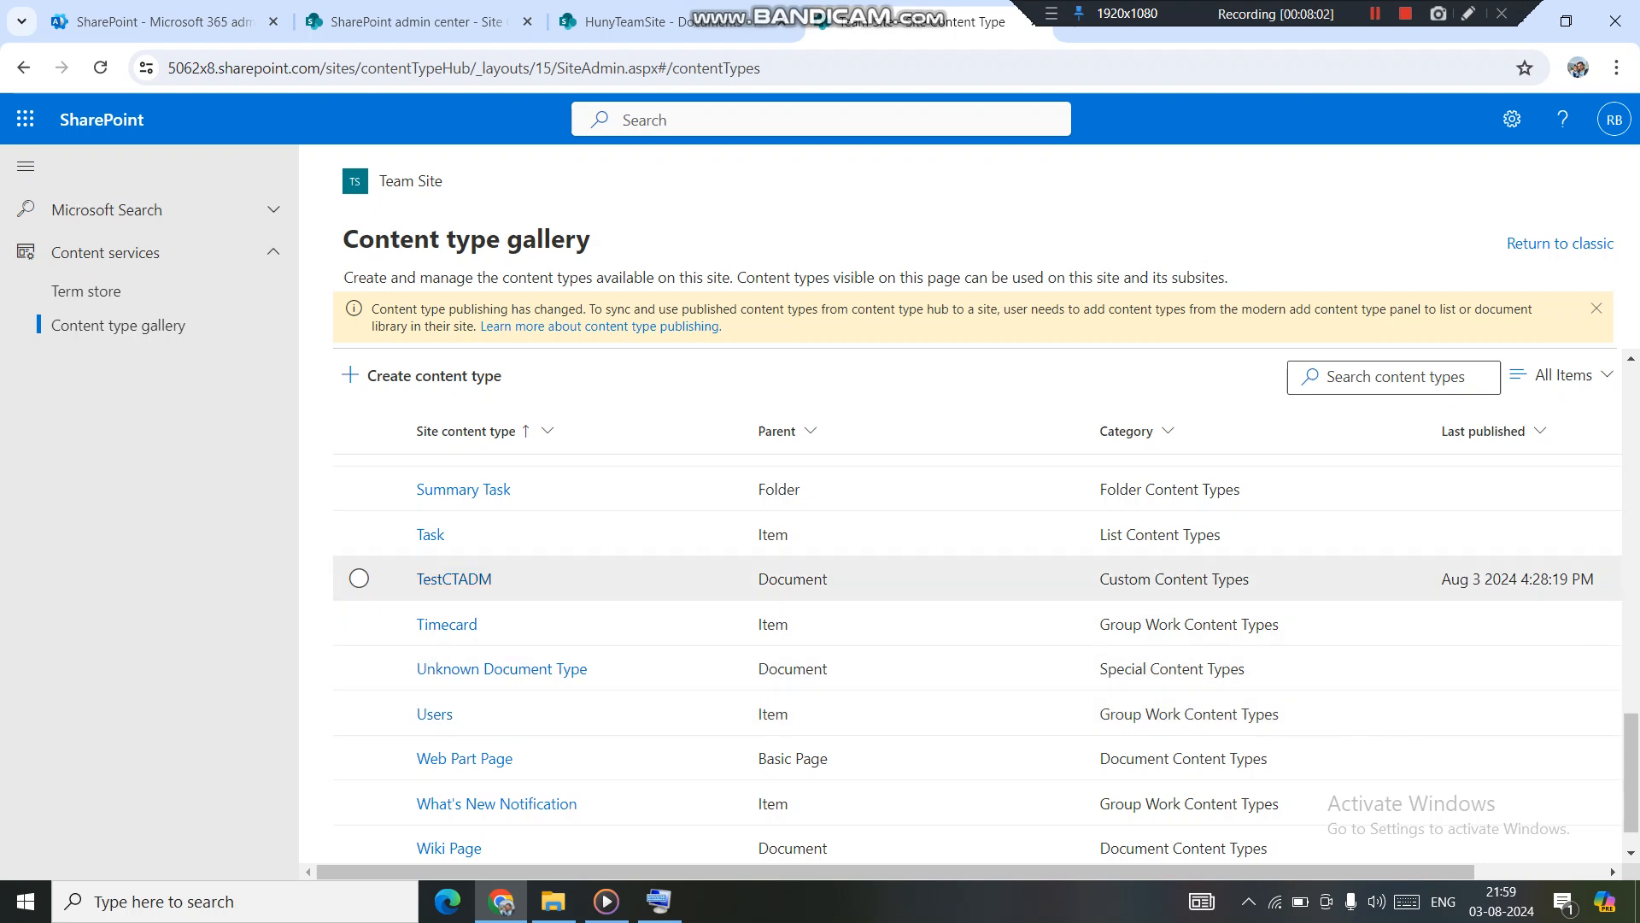
pyautogui.click(359, 578)
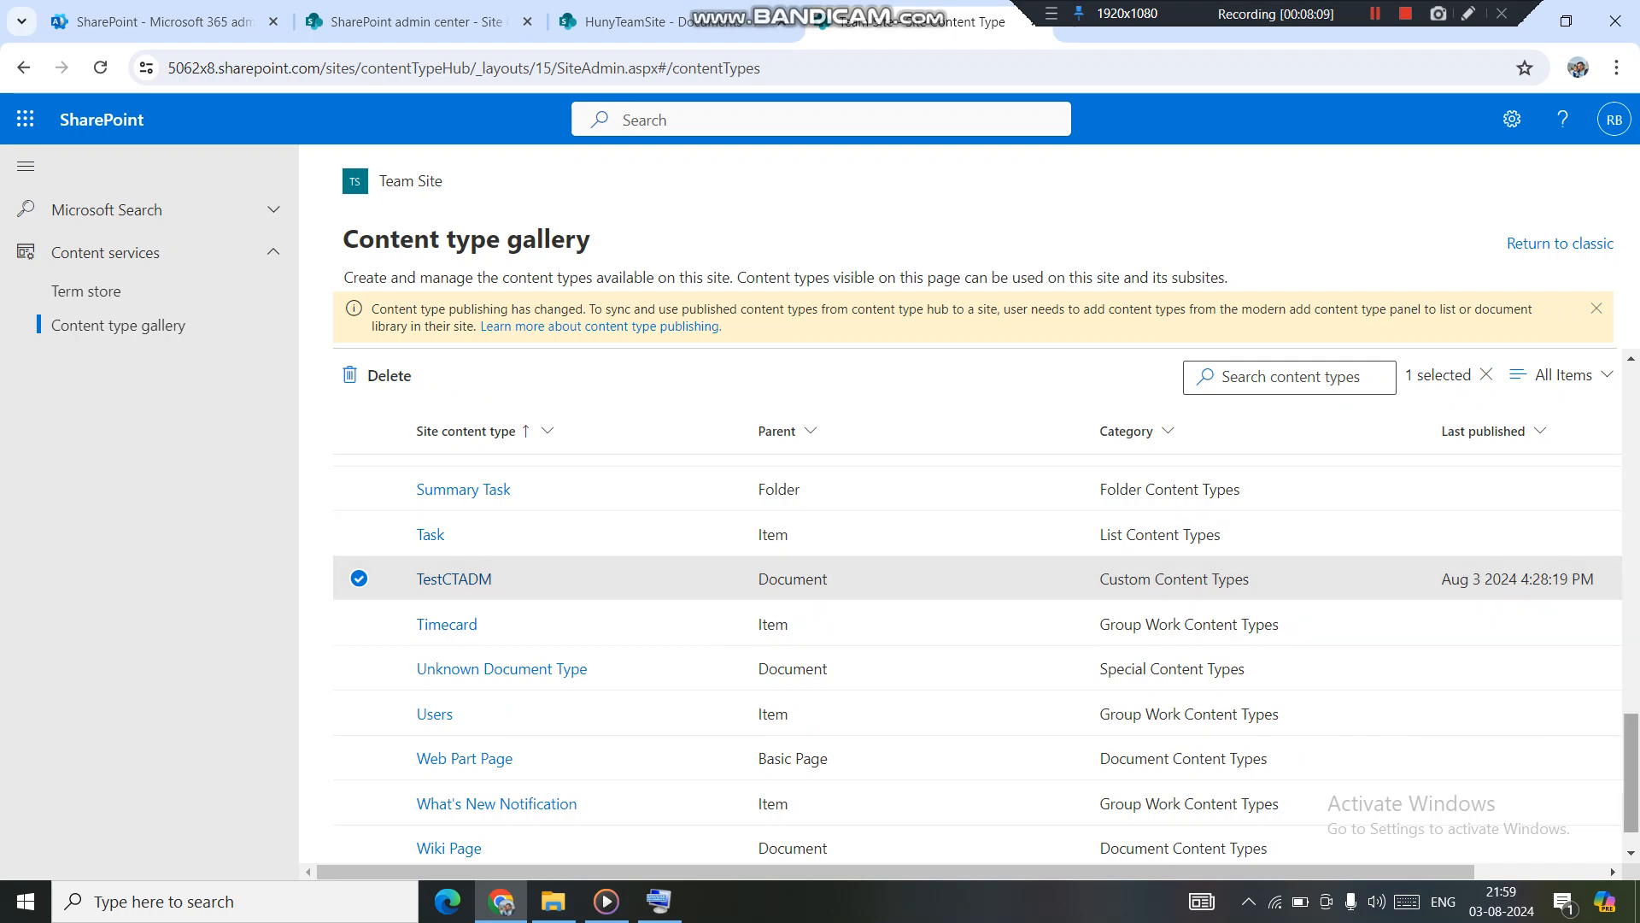
pyautogui.scroll(5, 978, 657)
pyautogui.scroll(10, 978, 658)
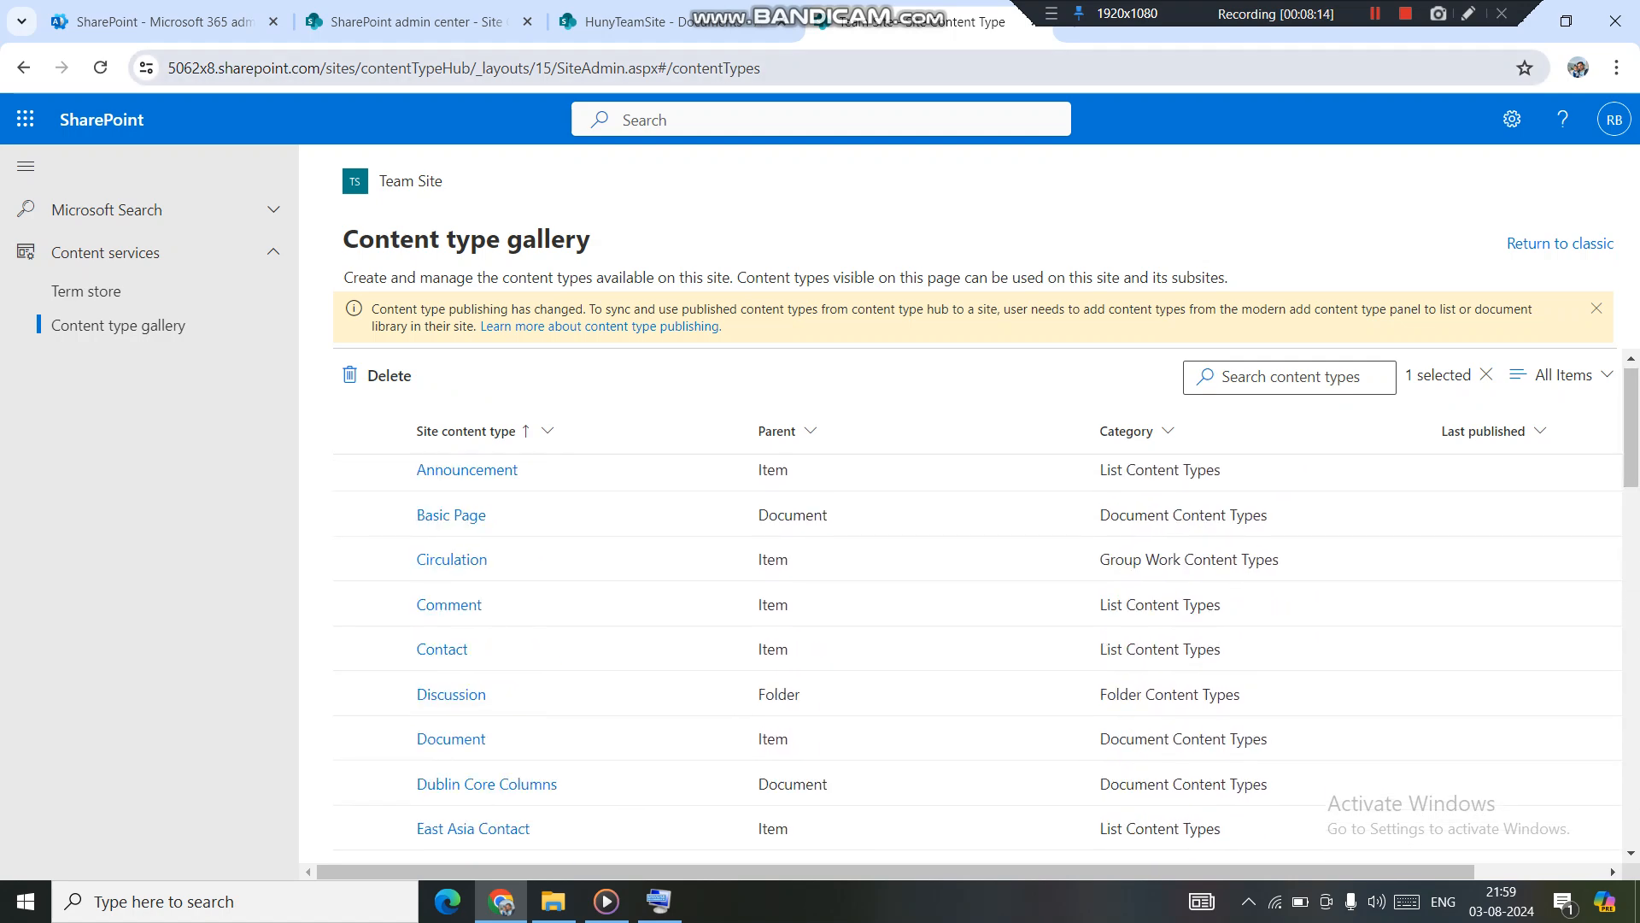
# Step: Check the admin center's content type gallery against the hub's again, and highlight contentTypeHub in the hub gallery's address
pyautogui.moveTo(367, 69); pyautogui.dragTo(503, 68)
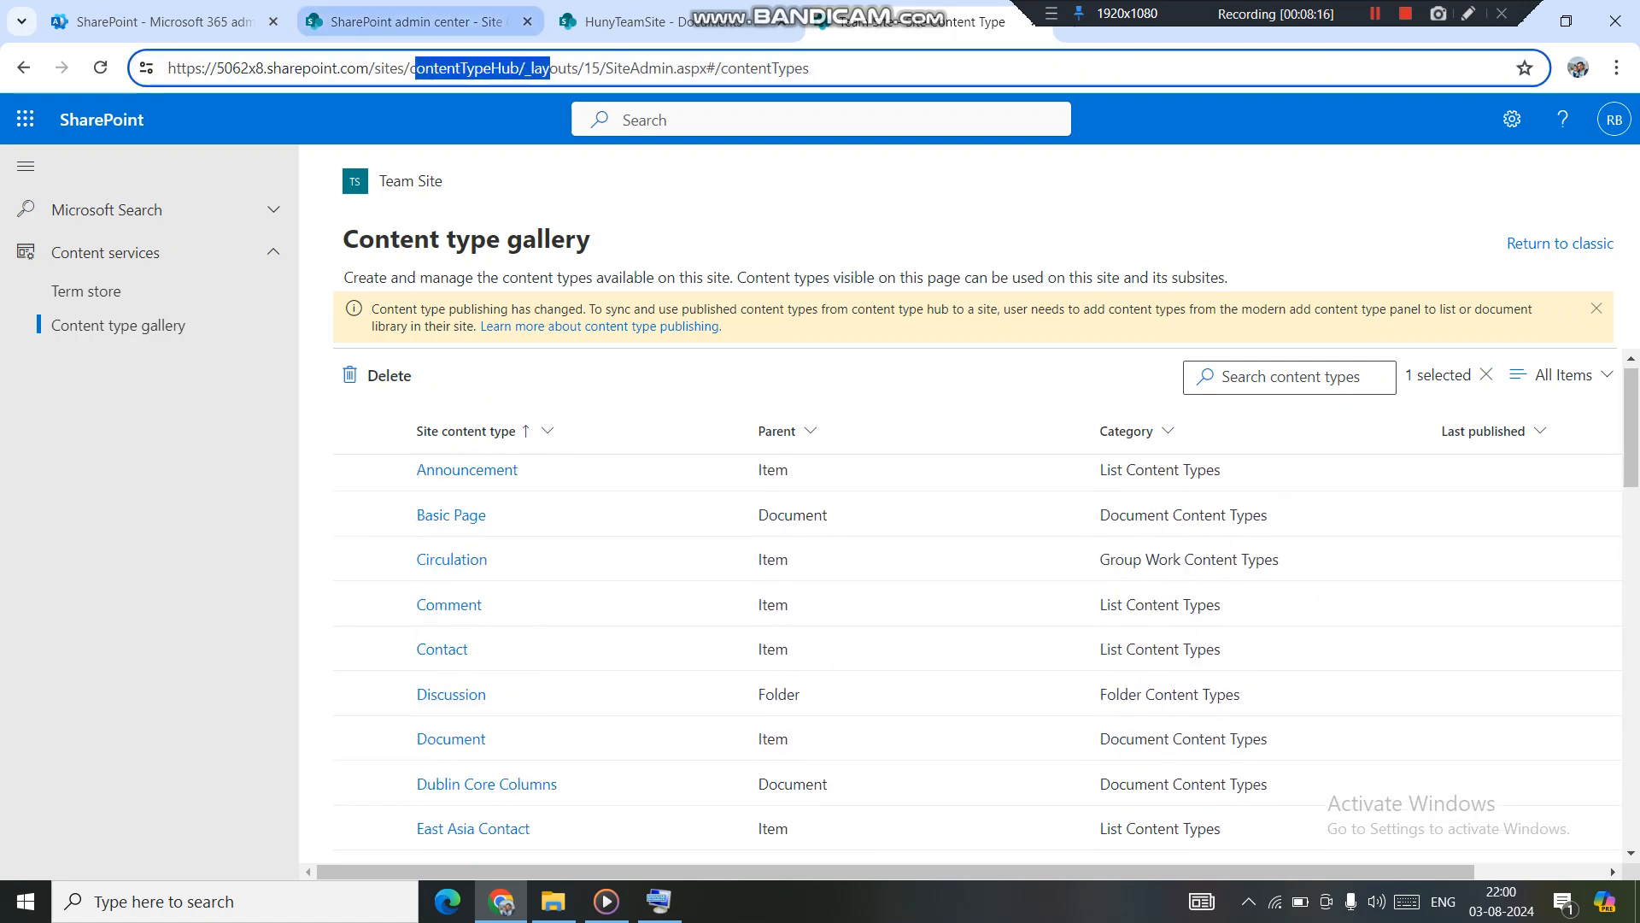
pyautogui.click(417, 23)
pyautogui.moveTo(374, 191); pyautogui.dragTo(590, 191)
pyautogui.click(617, 195)
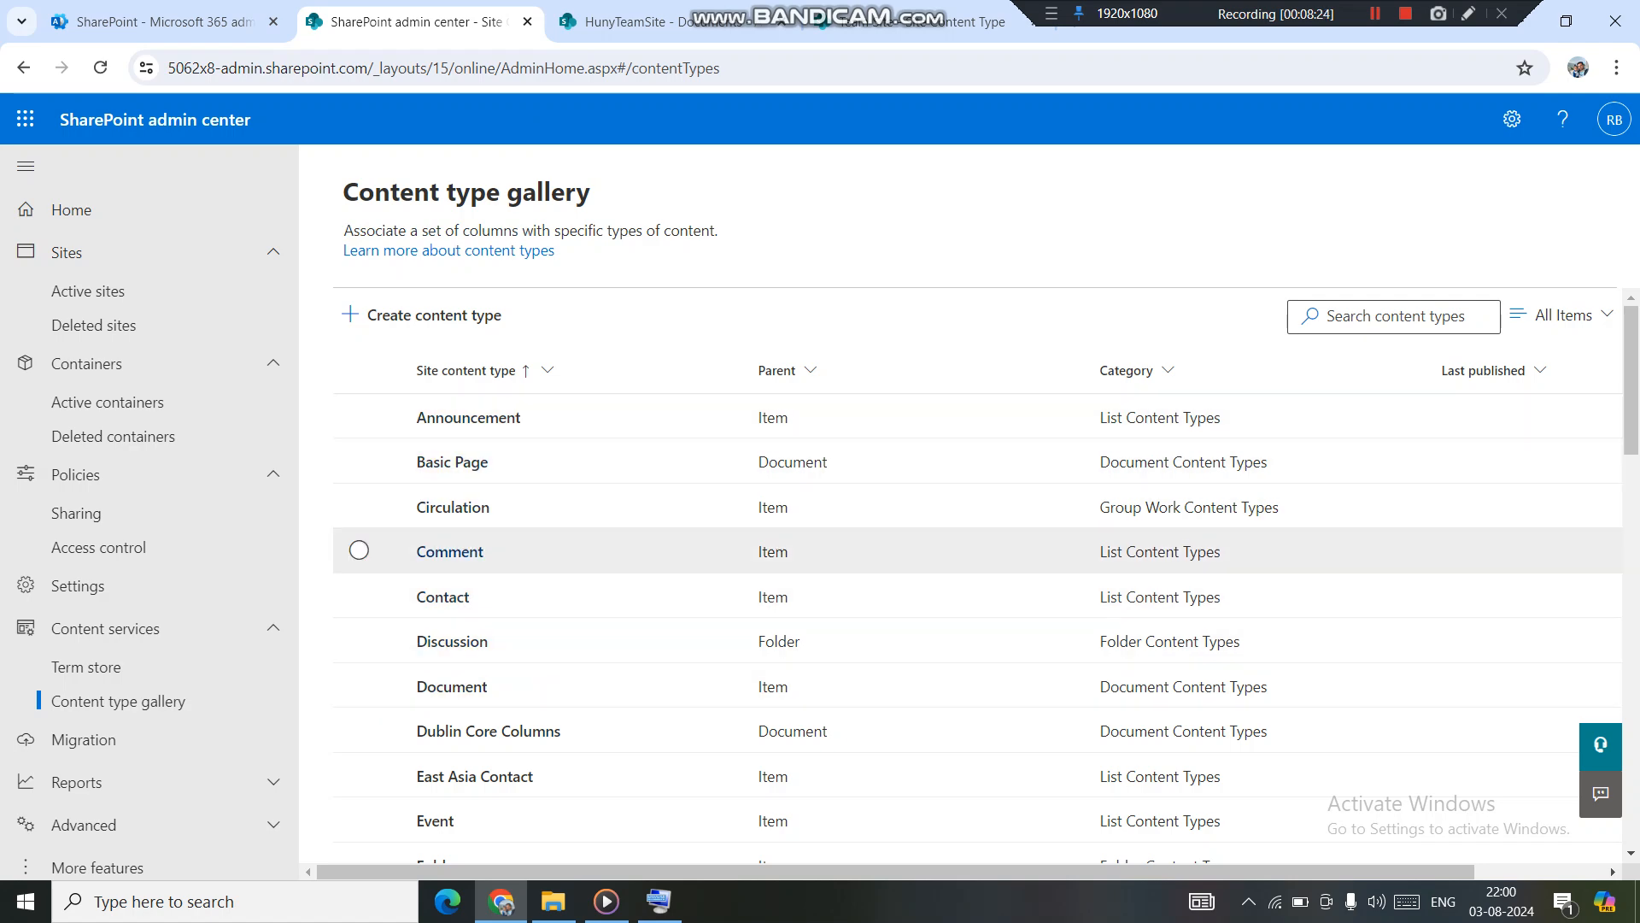
pyautogui.click(923, 21)
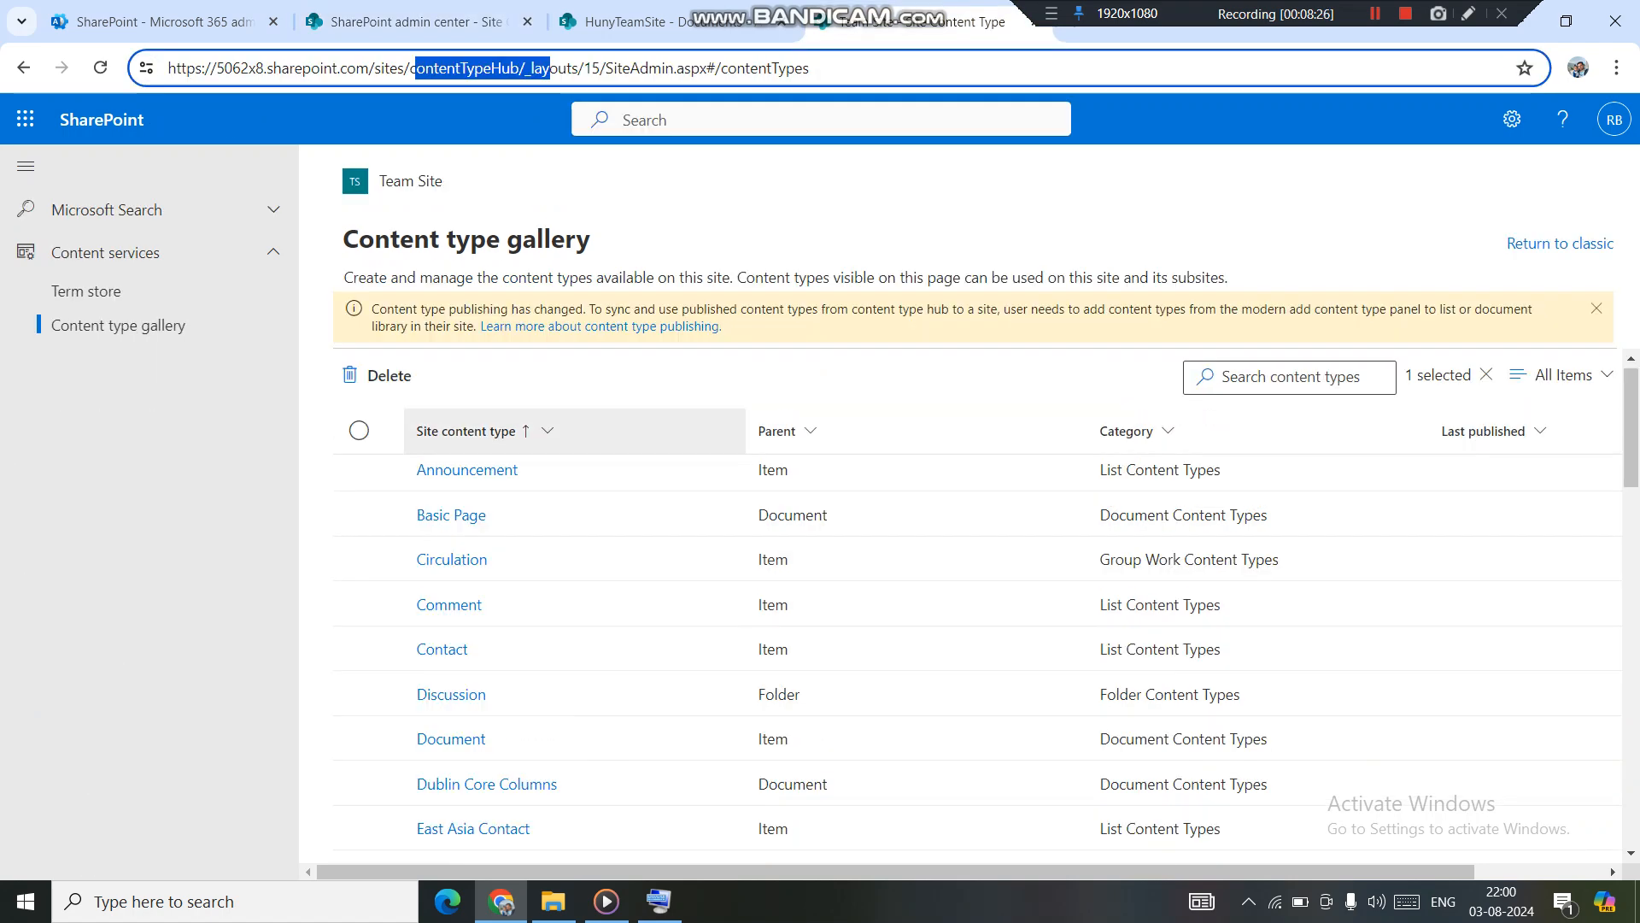
pyautogui.moveTo(1631, 427)
pyautogui.mouseDown()
pyautogui.moveTo(1630, 709)
pyautogui.moveTo(1631, 423)
pyautogui.mouseUp()
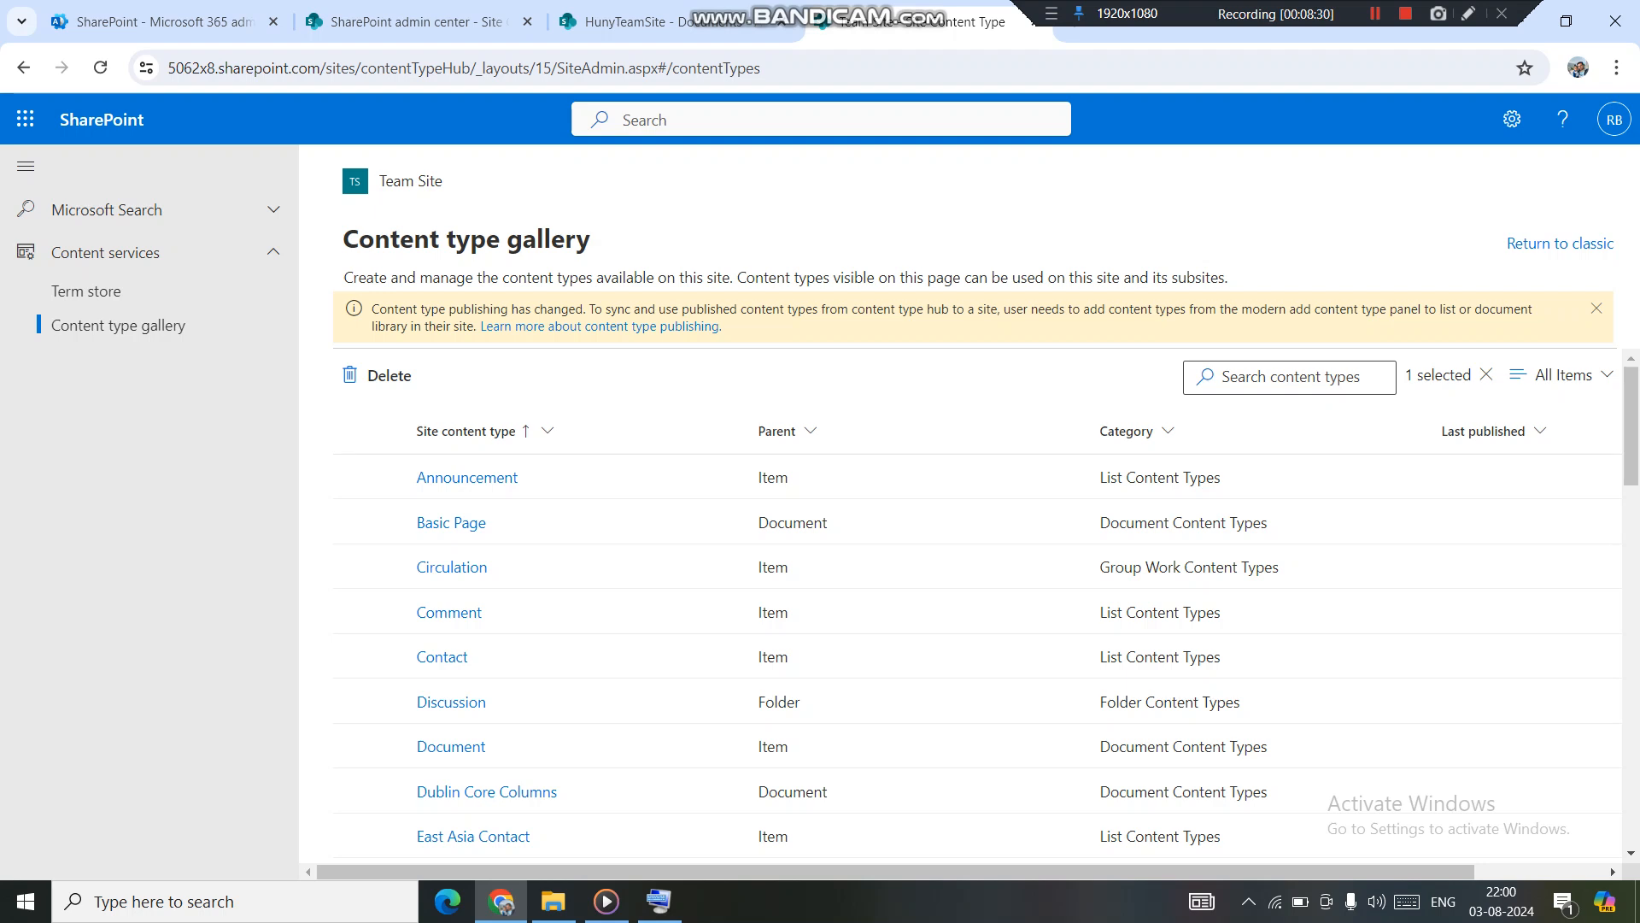
pyautogui.moveTo(472, 69); pyautogui.dragTo(360, 68)
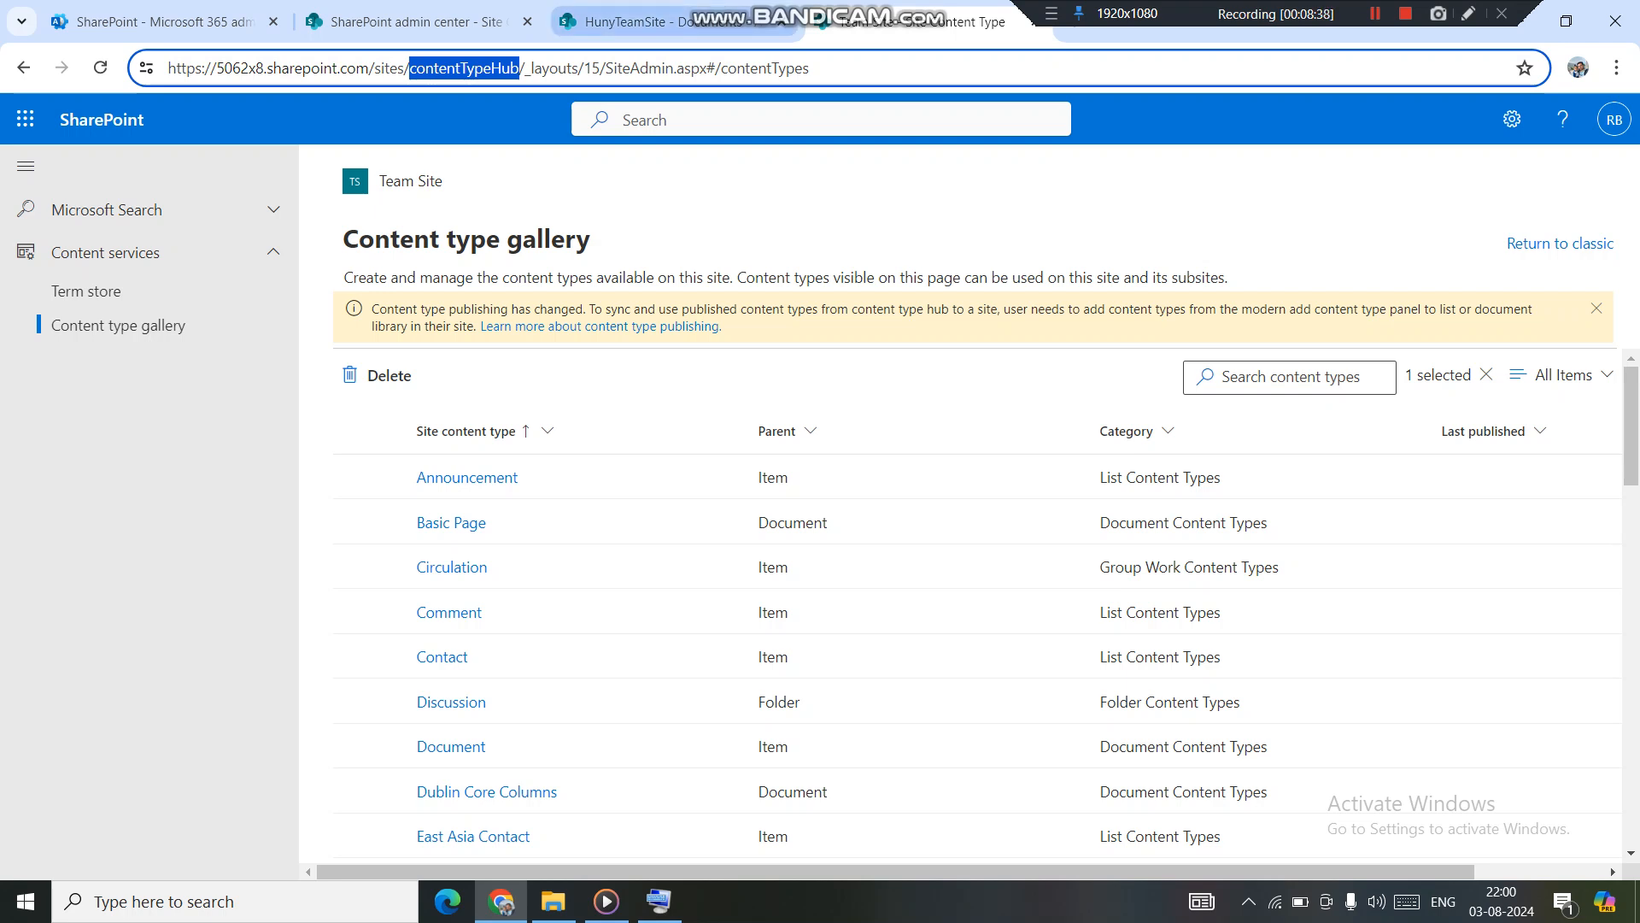
# Step: Return to HunyTeamSite's Documents library, view the available SharePoint settings options, and close them
pyautogui.click(624, 22)
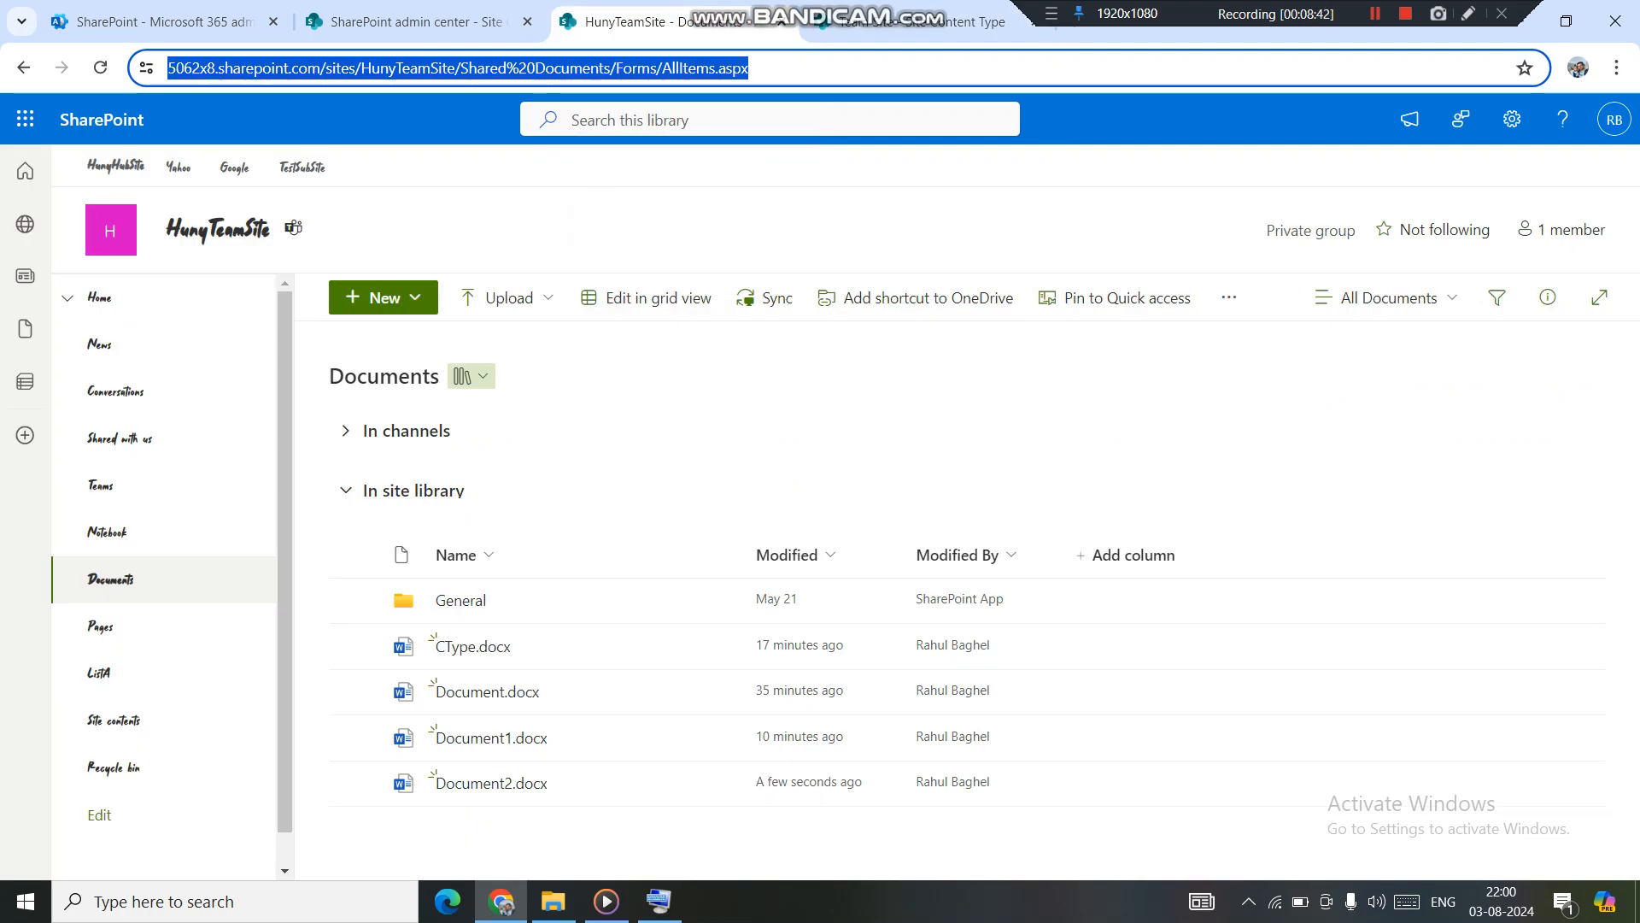
pyautogui.click(1512, 119)
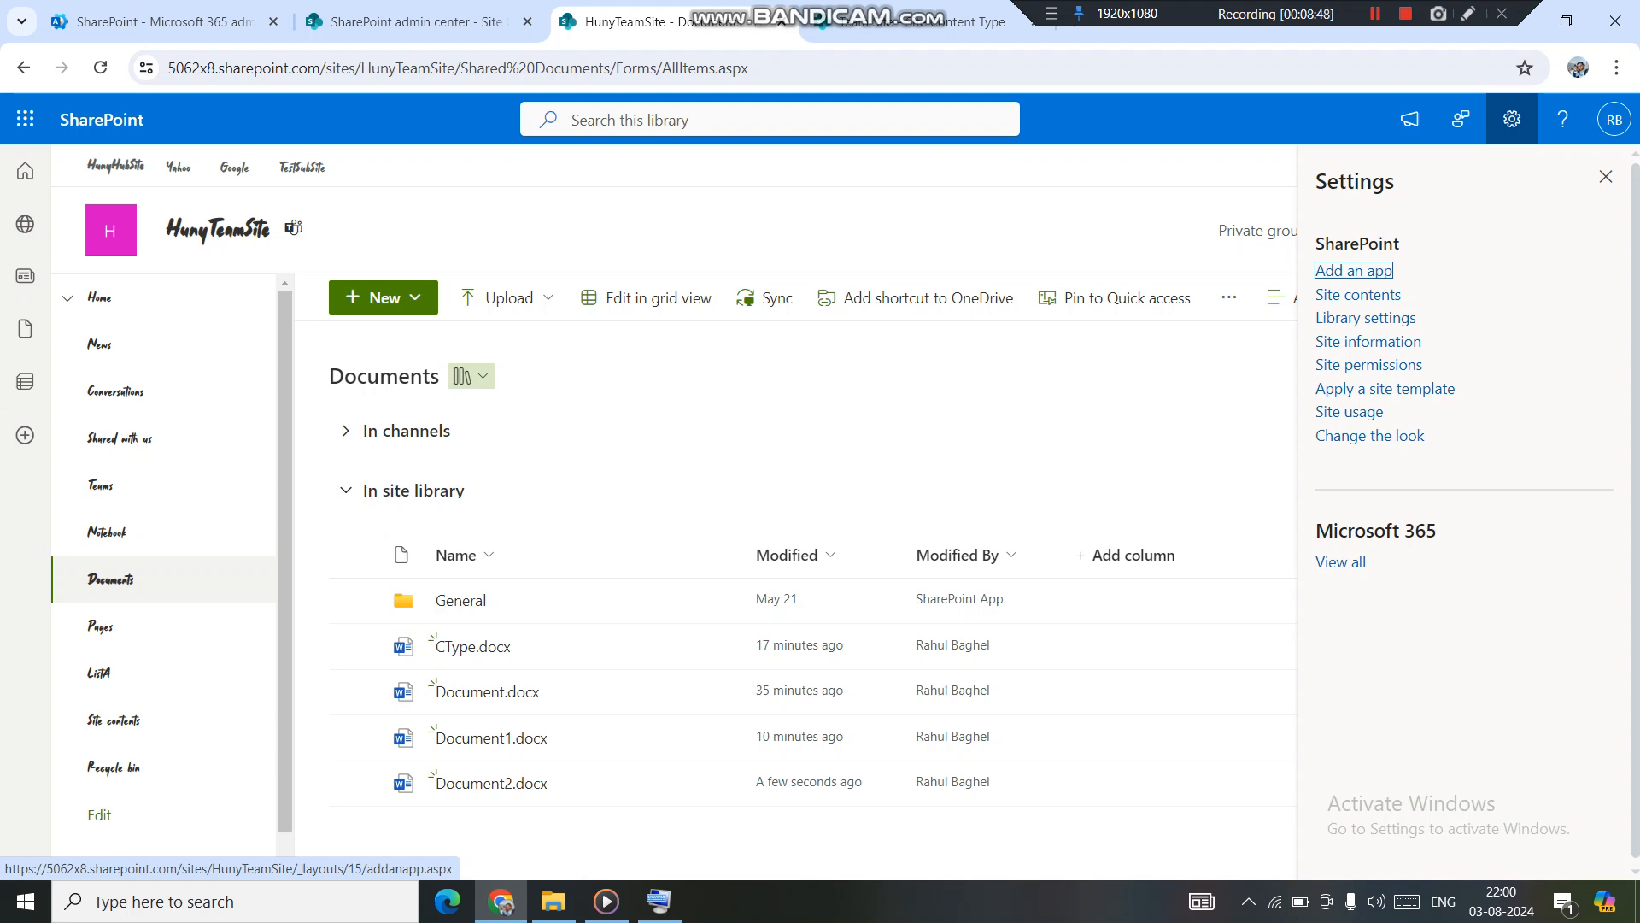
pyautogui.click(1606, 176)
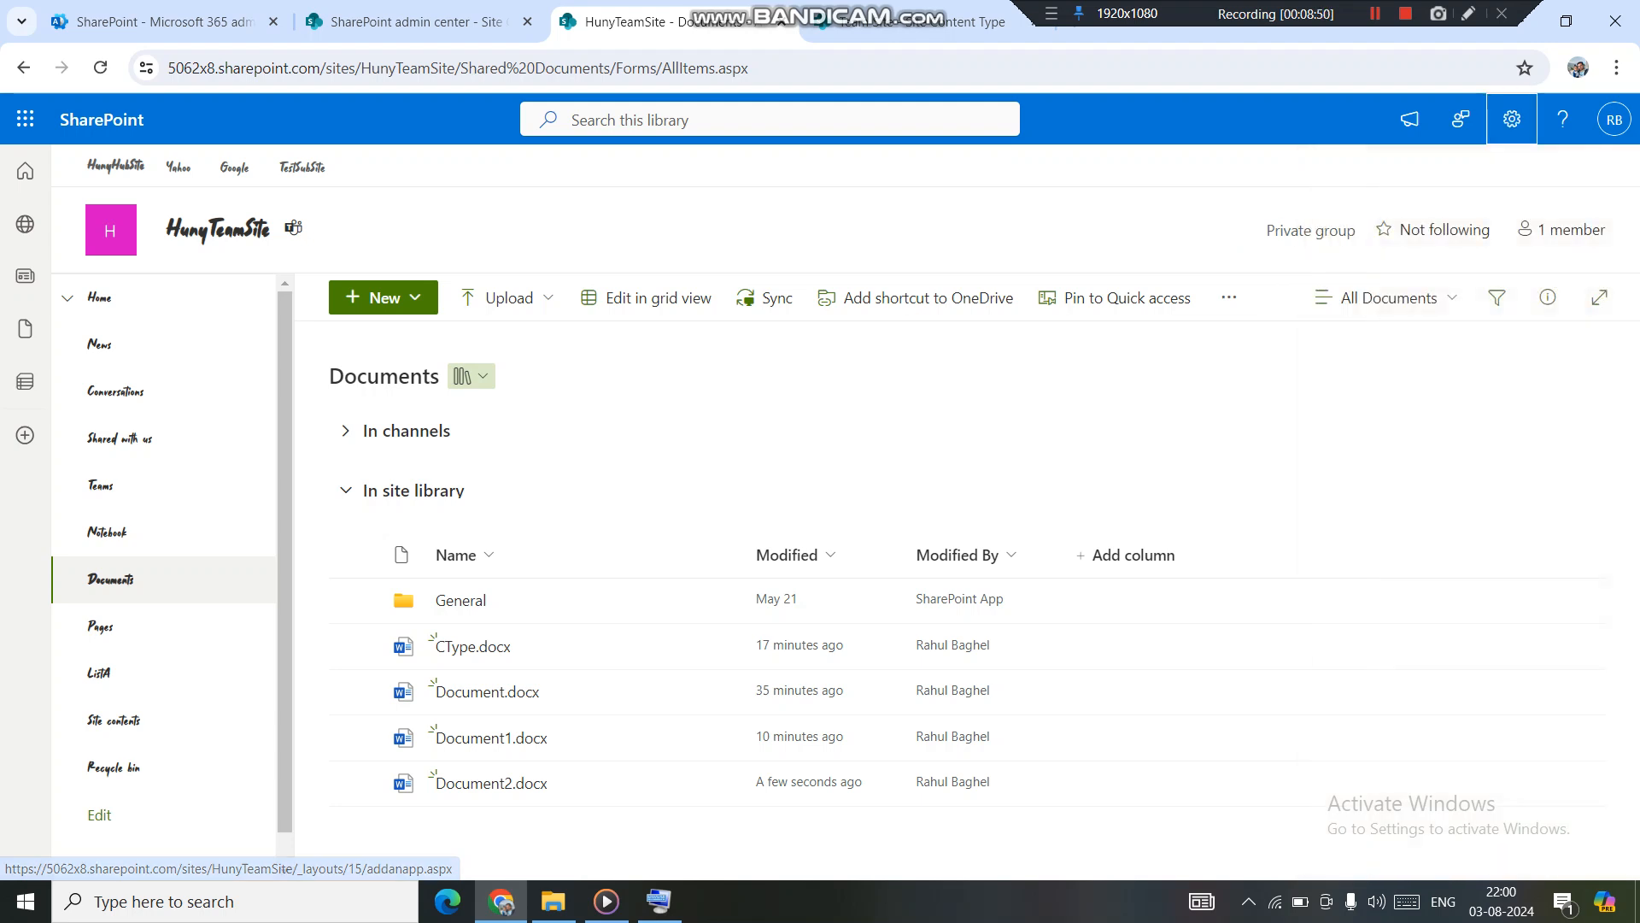